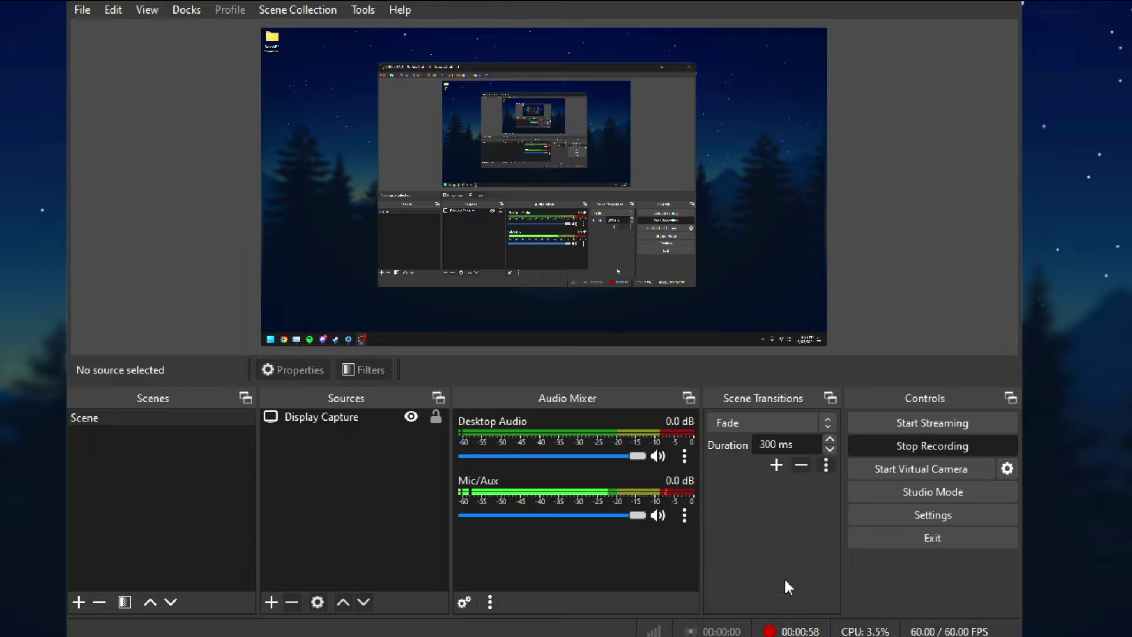
# In the General settings, choose the Stable update channel, keep the confirmation dialog for starting streams enabled, and apply the changes
pyautogui.click(951, 516)
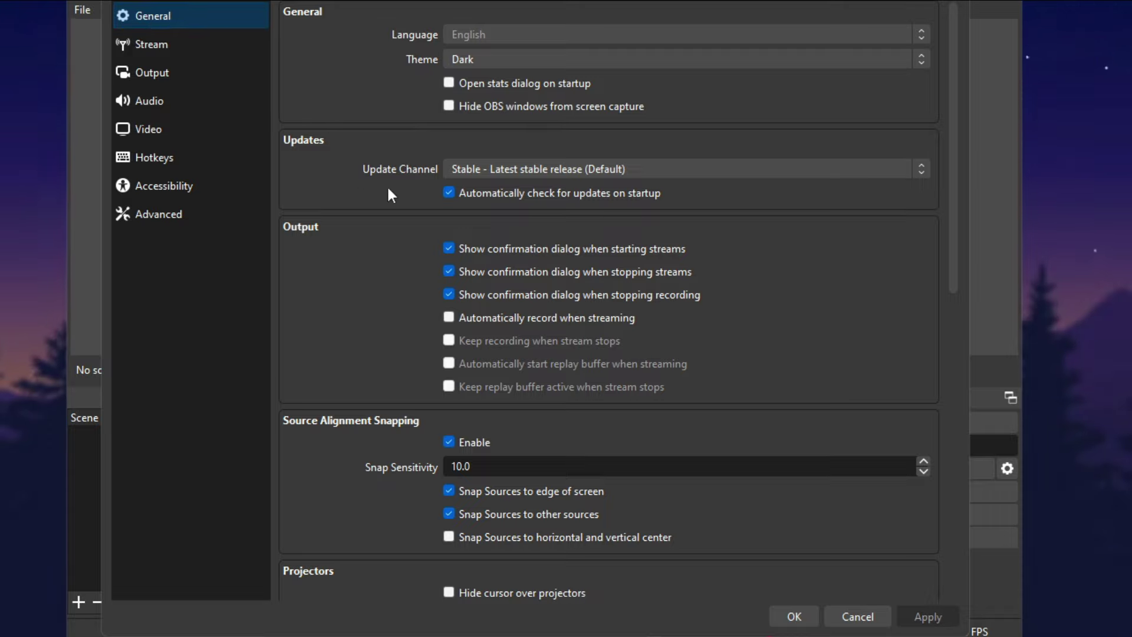
pyautogui.click(504, 170)
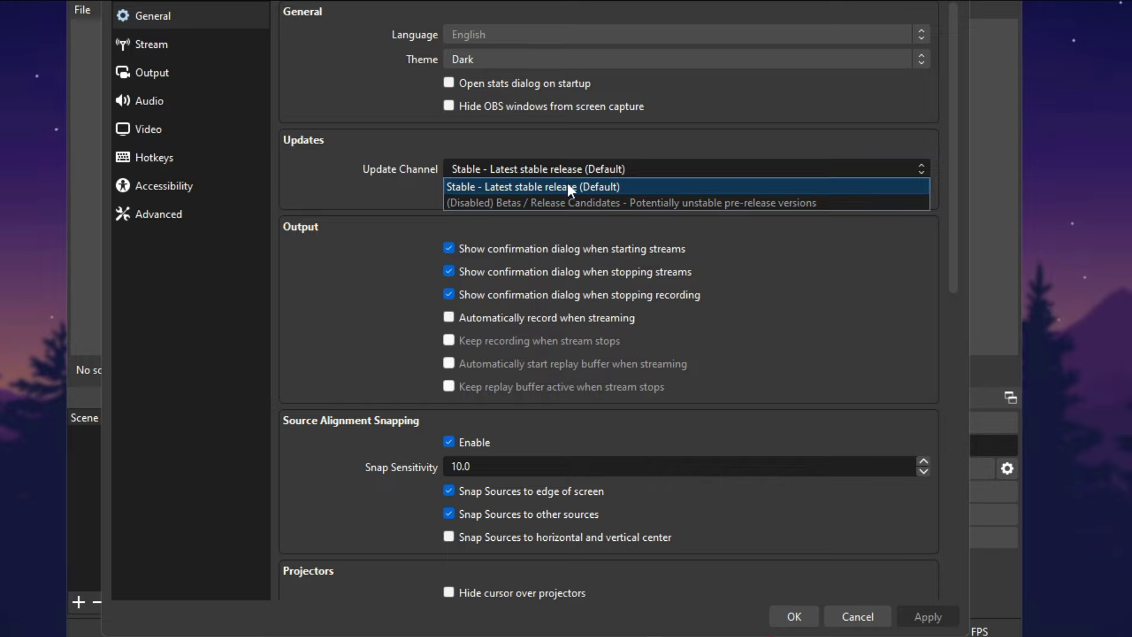
pyautogui.click(492, 185)
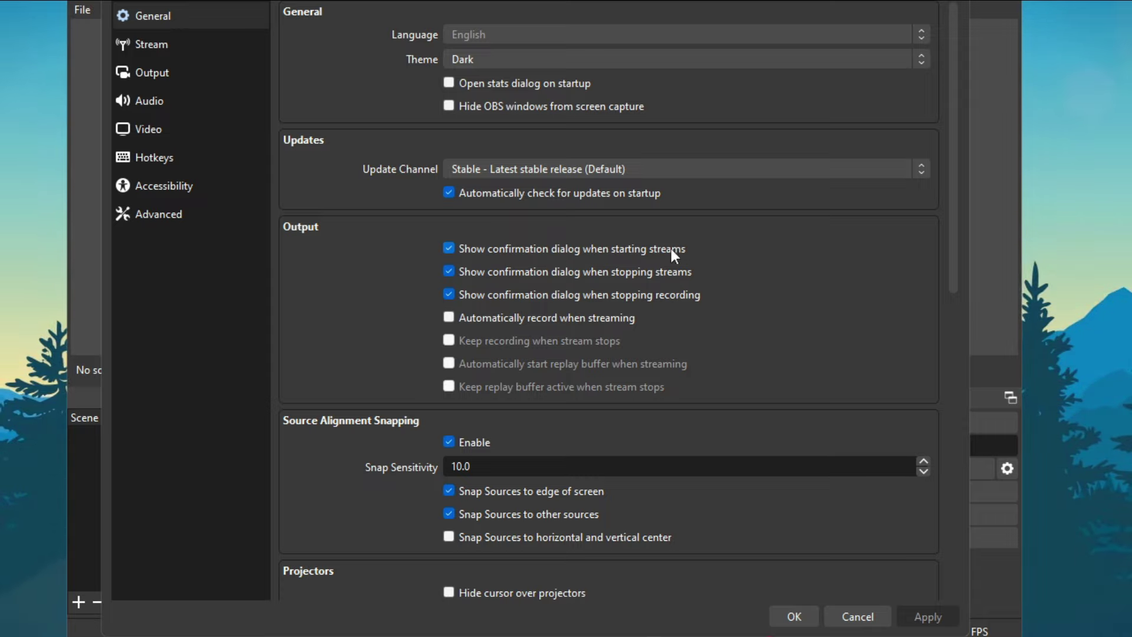
pyautogui.click(450, 249)
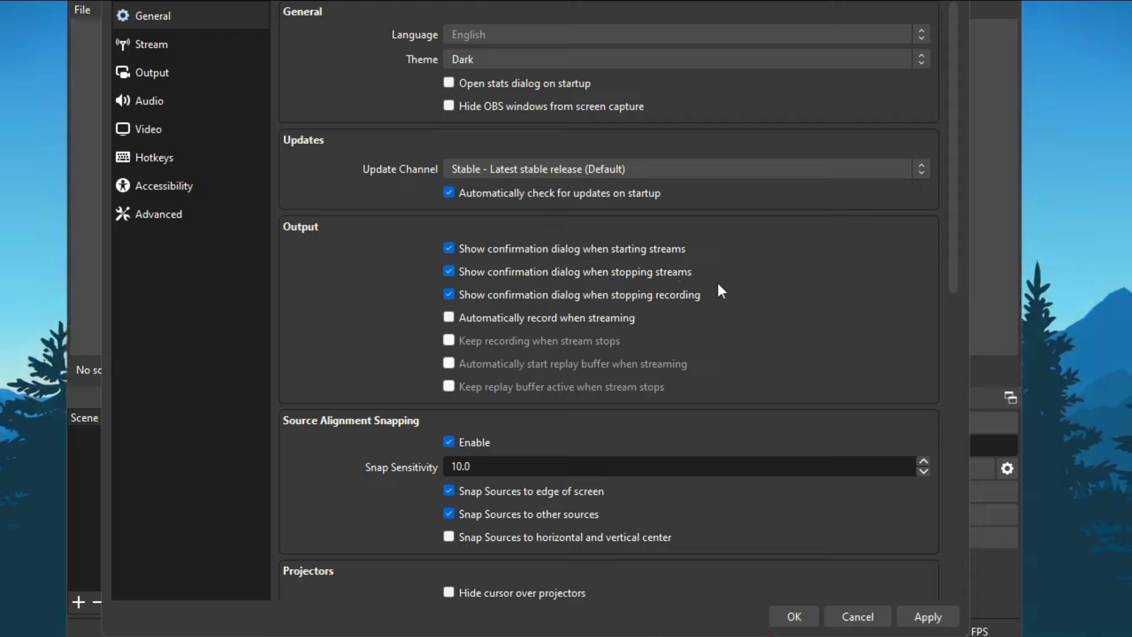
pyautogui.click(945, 618)
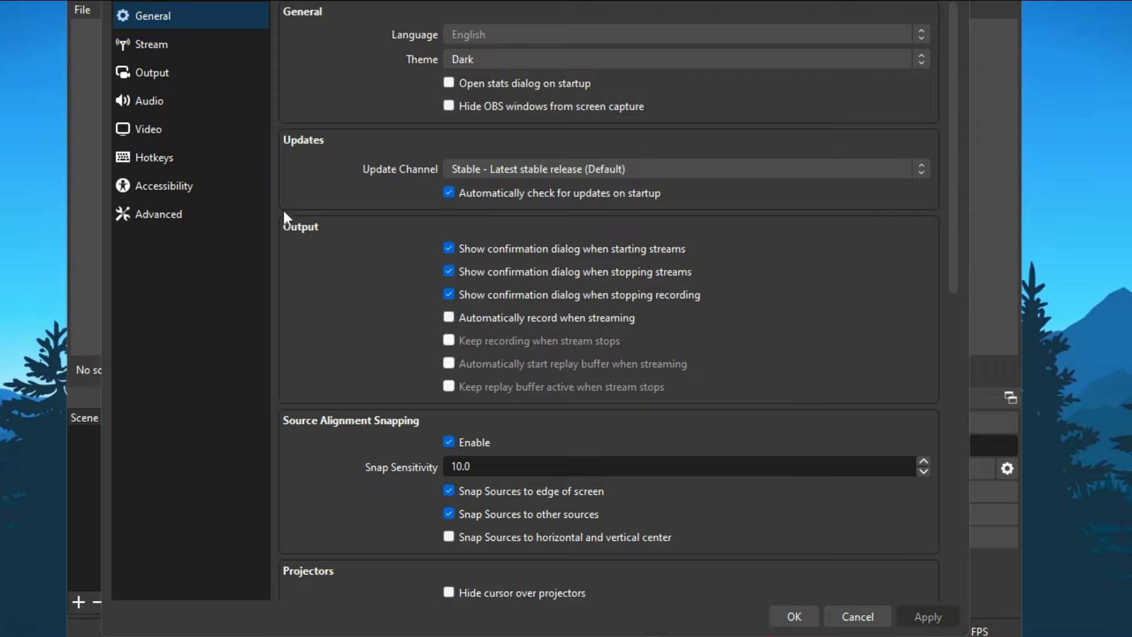
# Set the Output Mode to Advanced in the Output settings
pyautogui.click(190, 73)
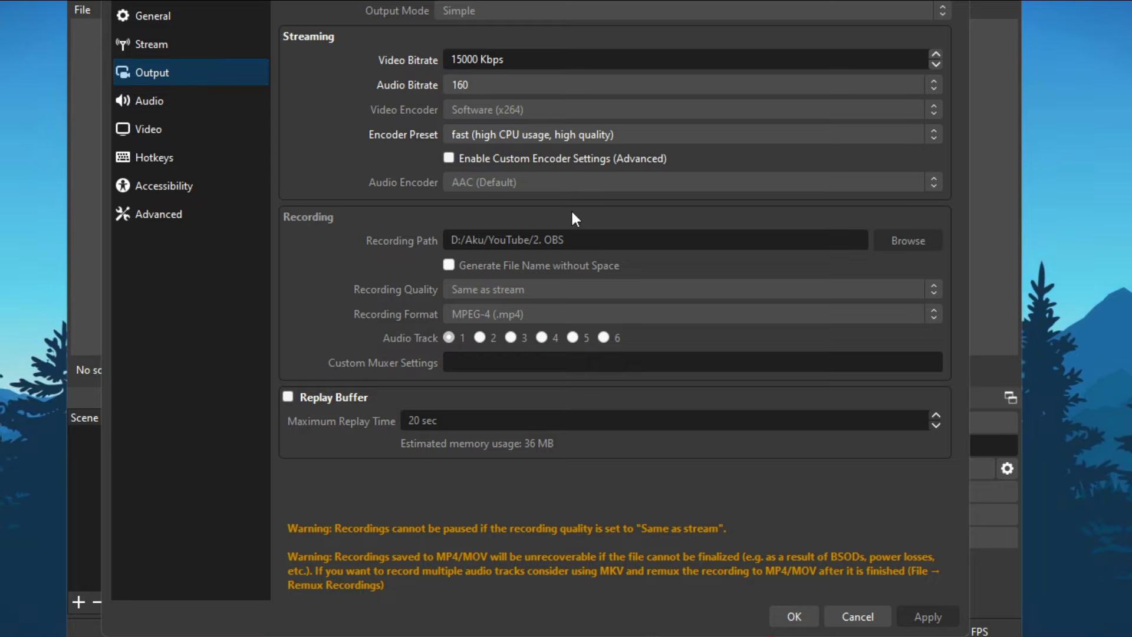
pyautogui.click(684, 11)
pyautogui.click(684, 44)
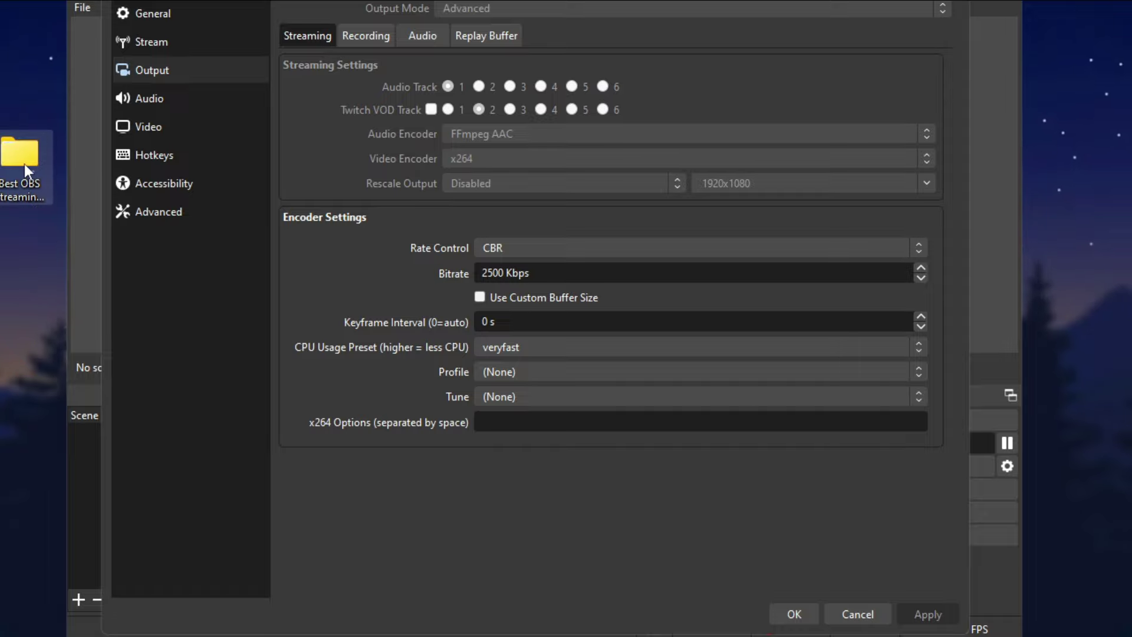
# Open the desktop folder of best OBS streaming settings and look over its Low-Med End (Advanced) and Med-High End (Simple) subfolders
pyautogui.doubleClick(26, 166)
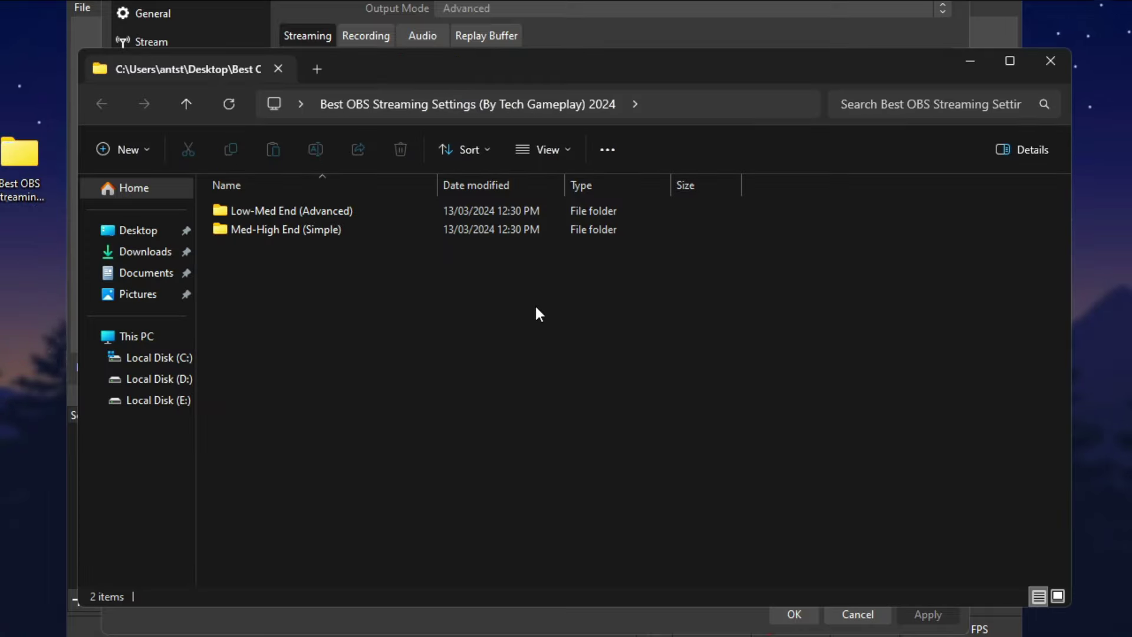
pyautogui.click(307, 229)
pyautogui.click(324, 210)
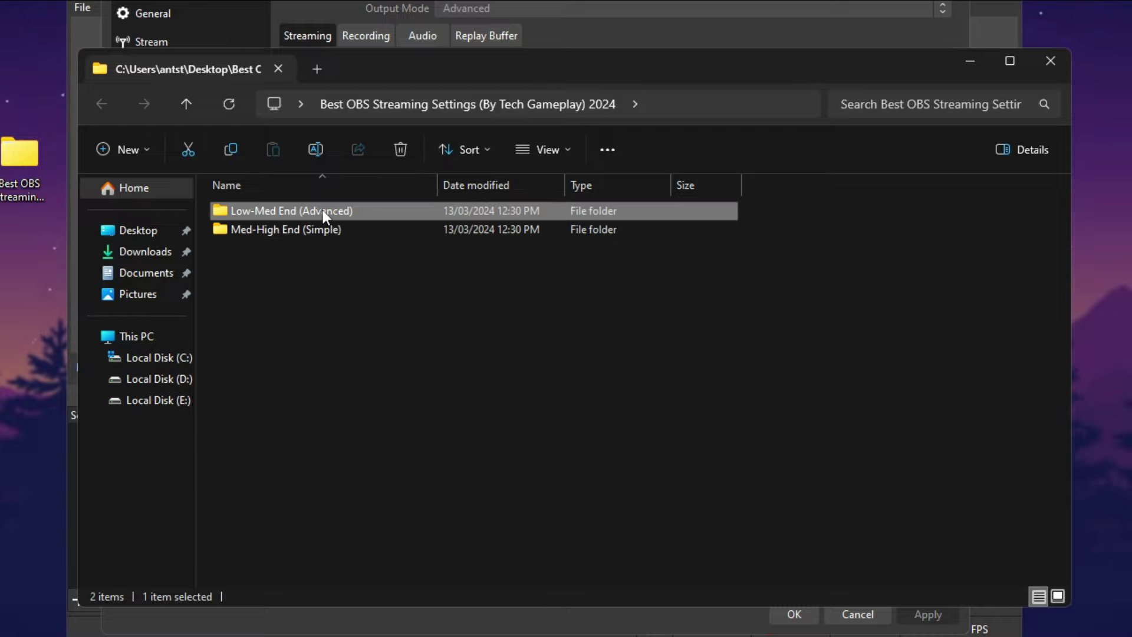
pyautogui.click(267, 264)
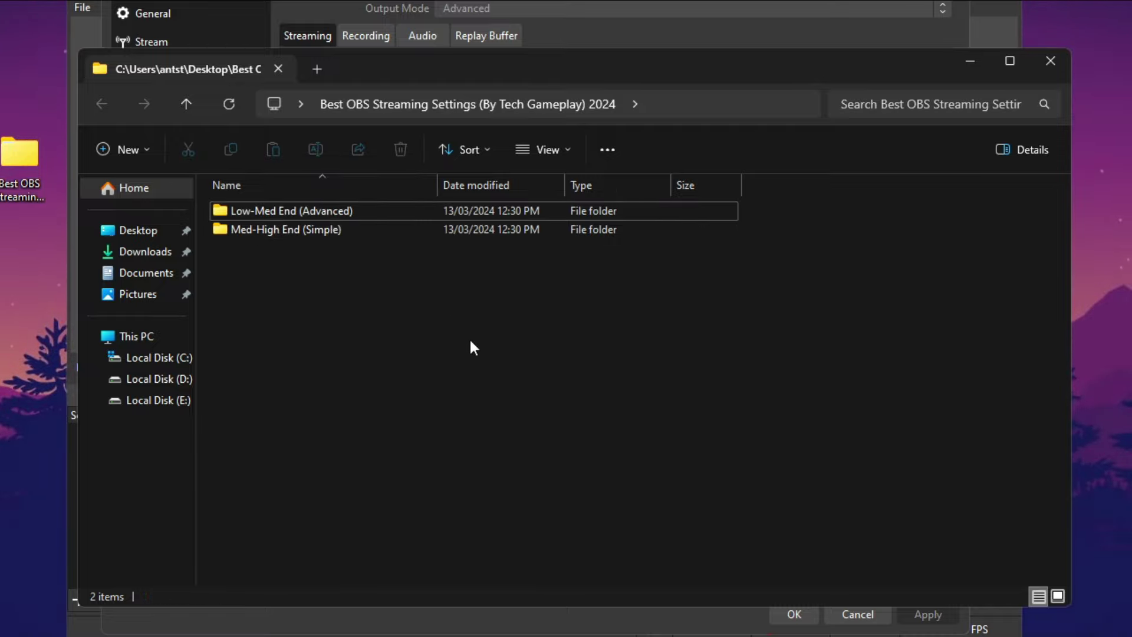
pyautogui.click(262, 230)
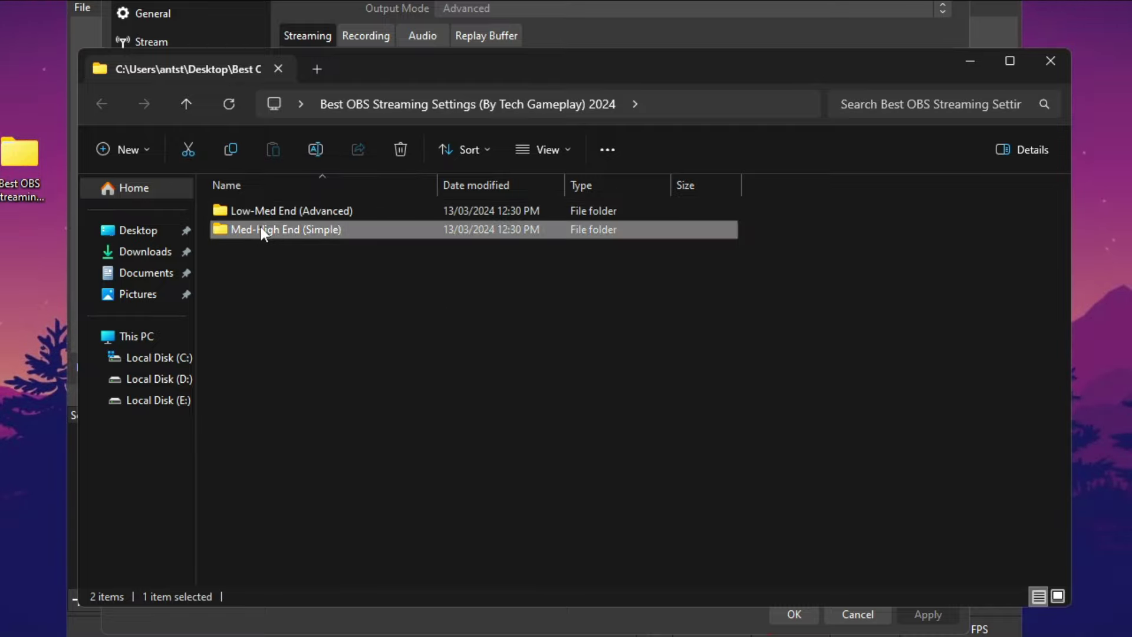
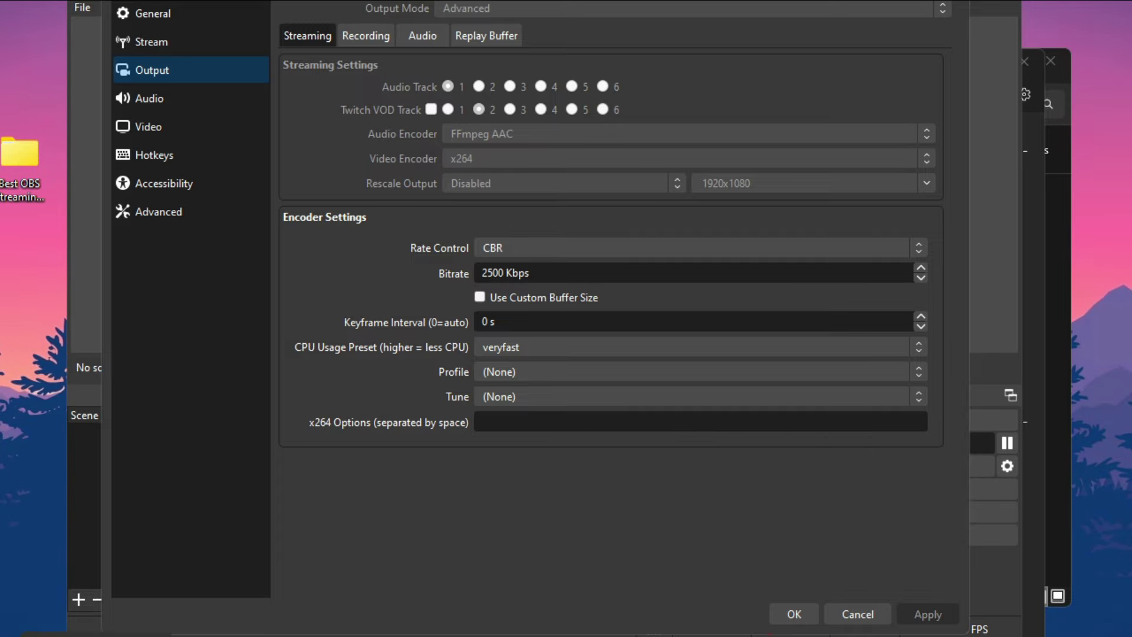
# Switch to the Best OBS Settings (Low-Med) notes in Notepad and examine the Pilihan 1 section for the x264 encoder
pyautogui.hotkey('alt', 'Tab')
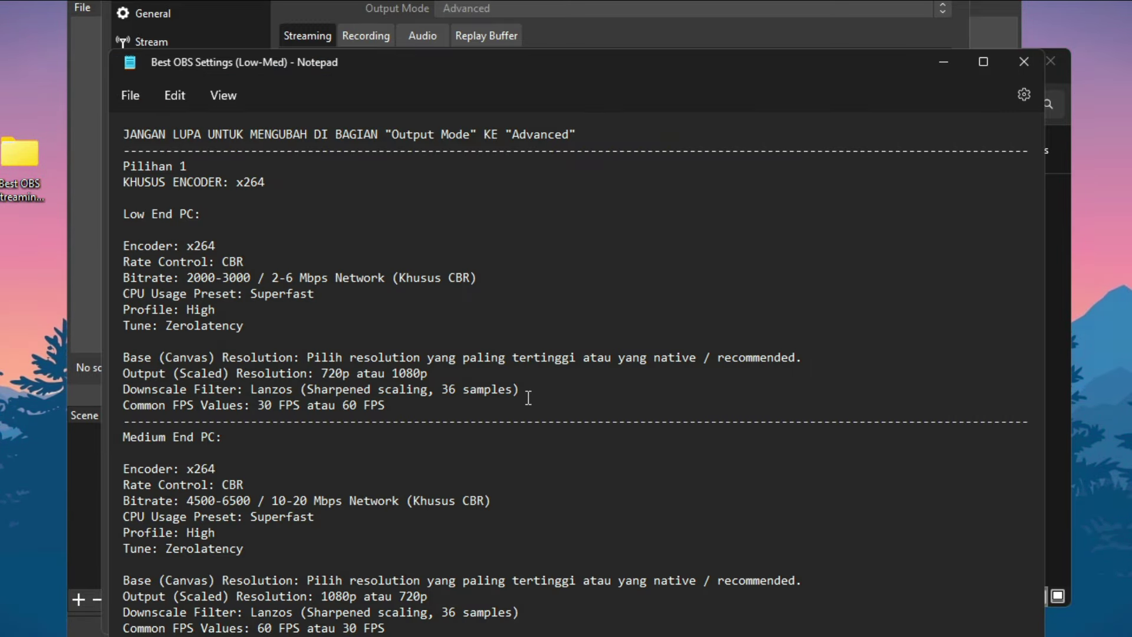
pyautogui.scroll(-1, 357, 423)
pyautogui.scroll(-1, 413, 448)
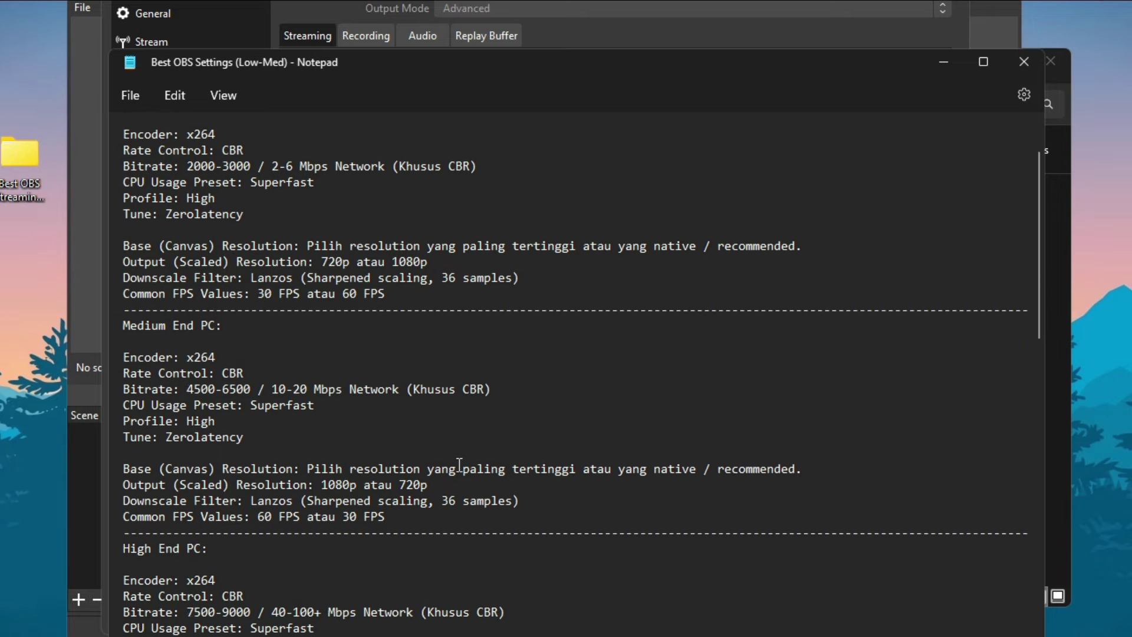
pyautogui.scroll(2, 267, 259)
pyautogui.write('1')
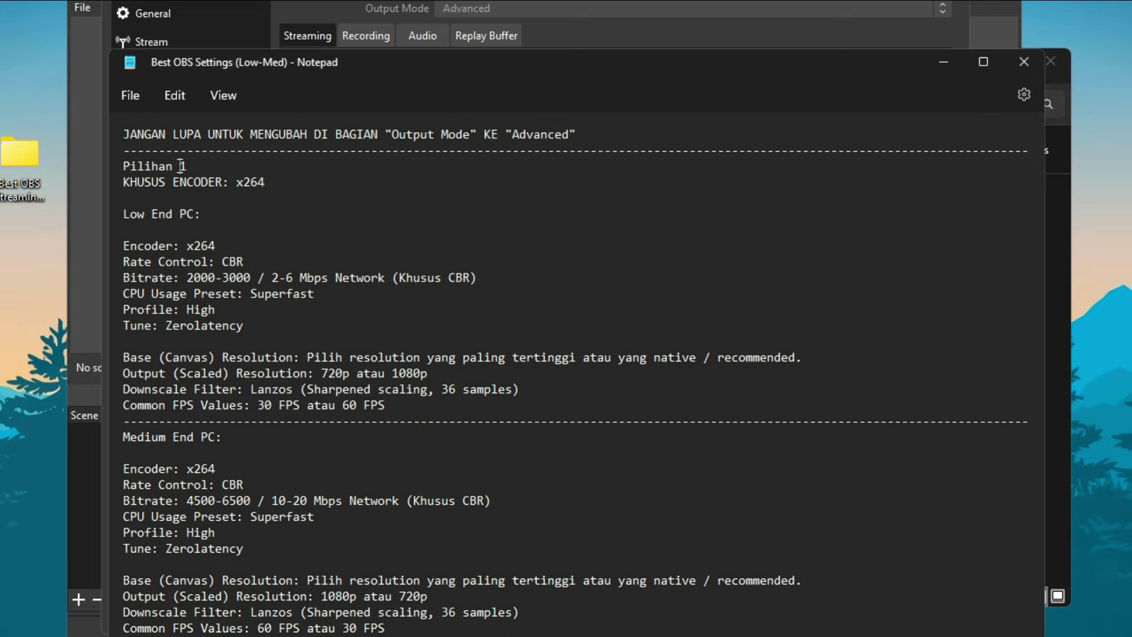
pyautogui.moveTo(278, 183); pyautogui.dragTo(122, 167)
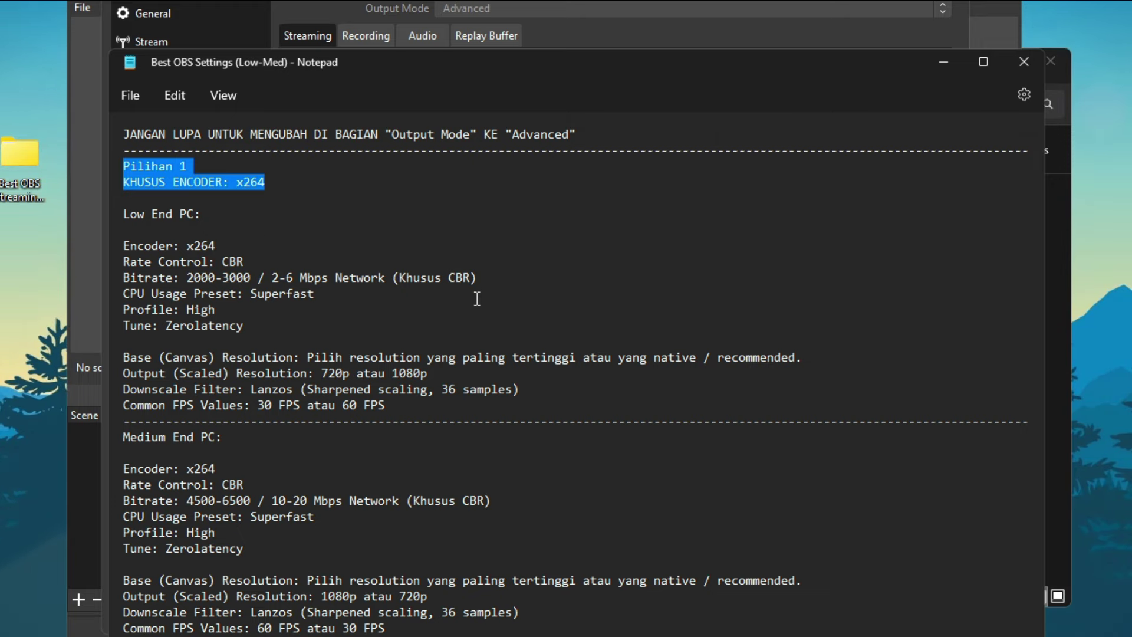
pyautogui.scroll(-5, 478, 301)
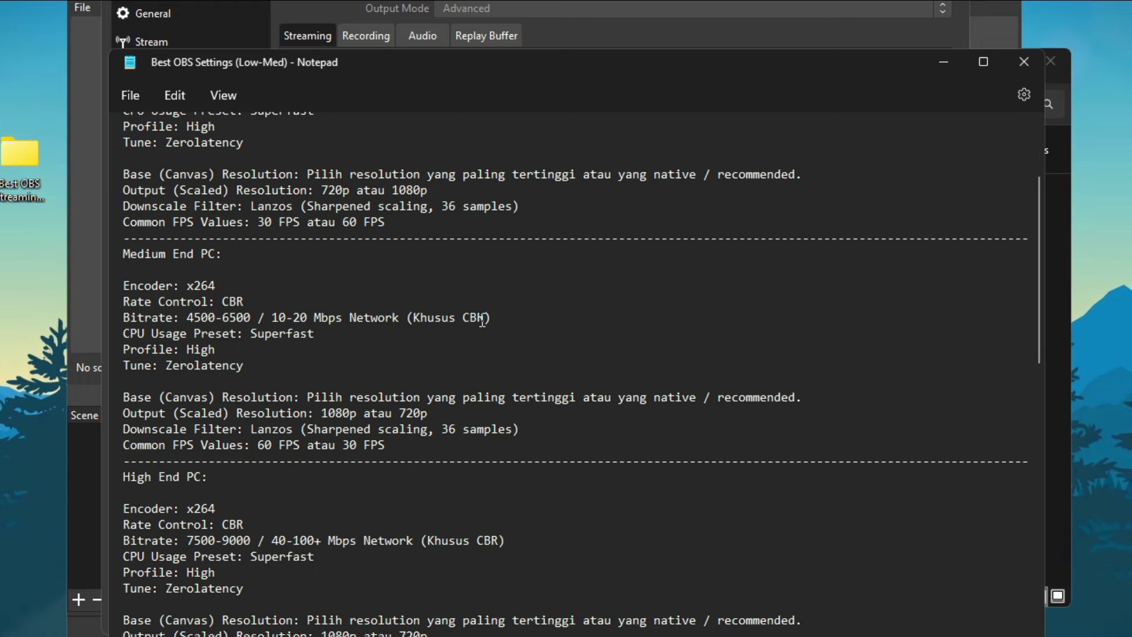
pyautogui.scroll(1, 482, 321)
pyautogui.scroll(-1, 481, 323)
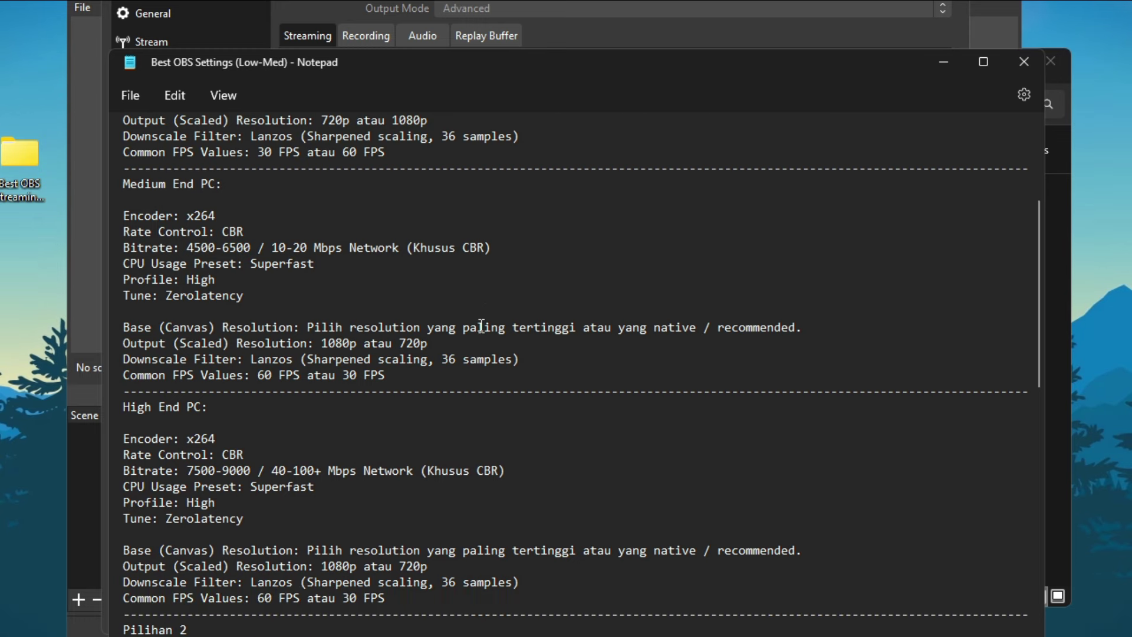
pyautogui.scroll(4, 482, 326)
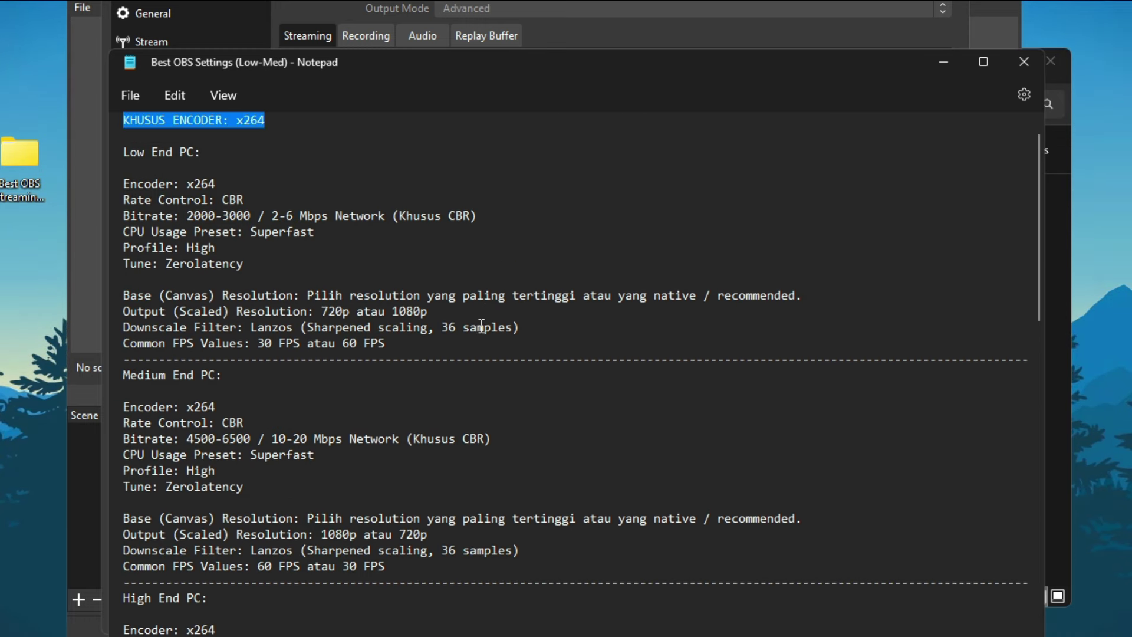
# Compare the Low, Medium and High End PC presets in the x264 section, highlighting the preset headings
pyautogui.moveTo(146, 152); pyautogui.dragTo(124, 152)
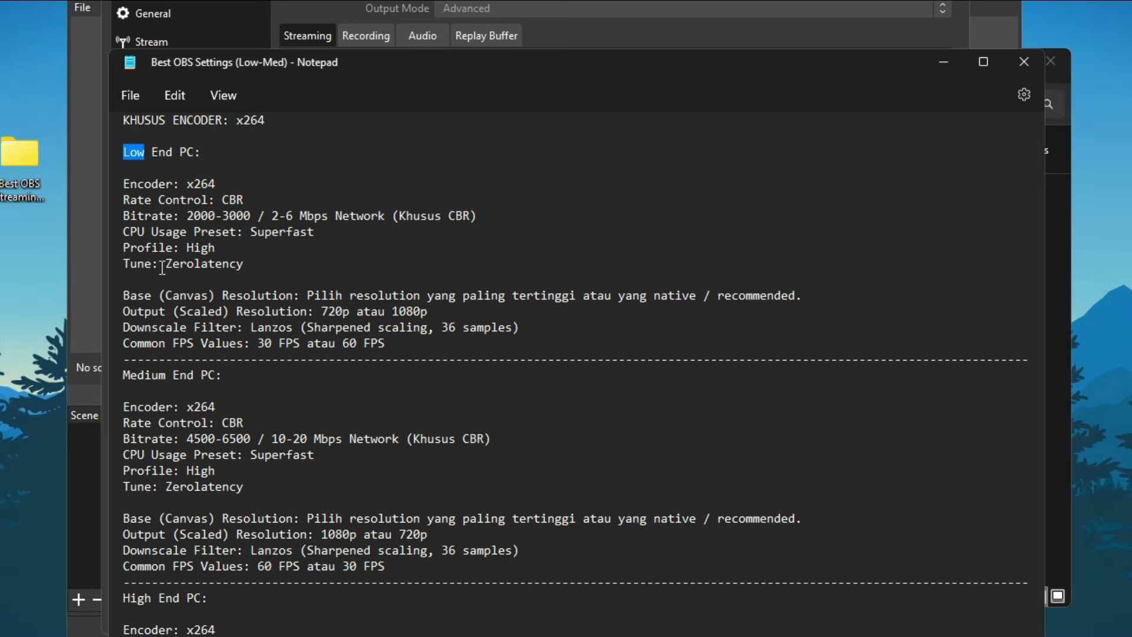
pyautogui.click(166, 375)
pyautogui.moveTo(166, 375); pyautogui.dragTo(122, 408)
pyautogui.scroll(-4, 279, 386)
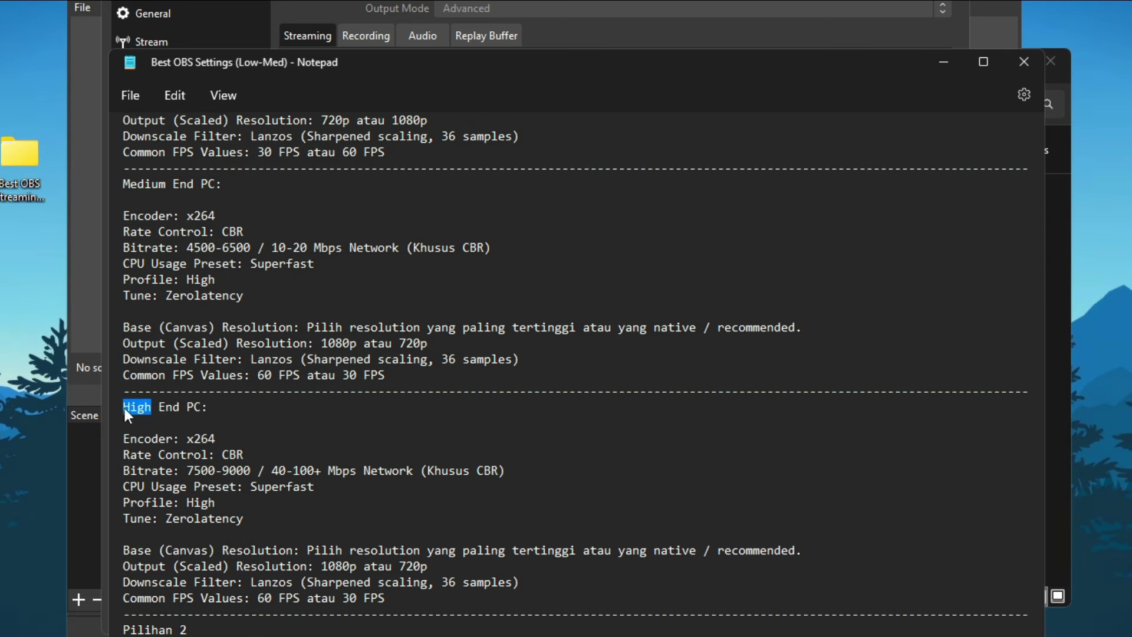
pyautogui.scroll(4, 468, 425)
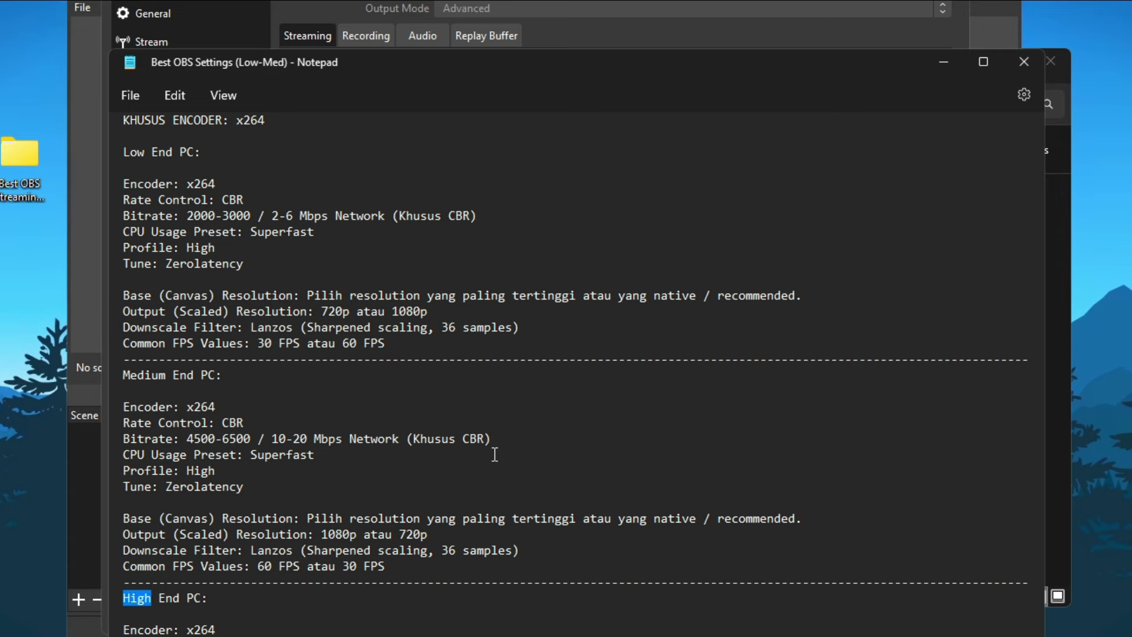
pyautogui.scroll(1, 494, 454)
pyautogui.scroll(-1, 495, 454)
pyautogui.scroll(-1, 404, 398)
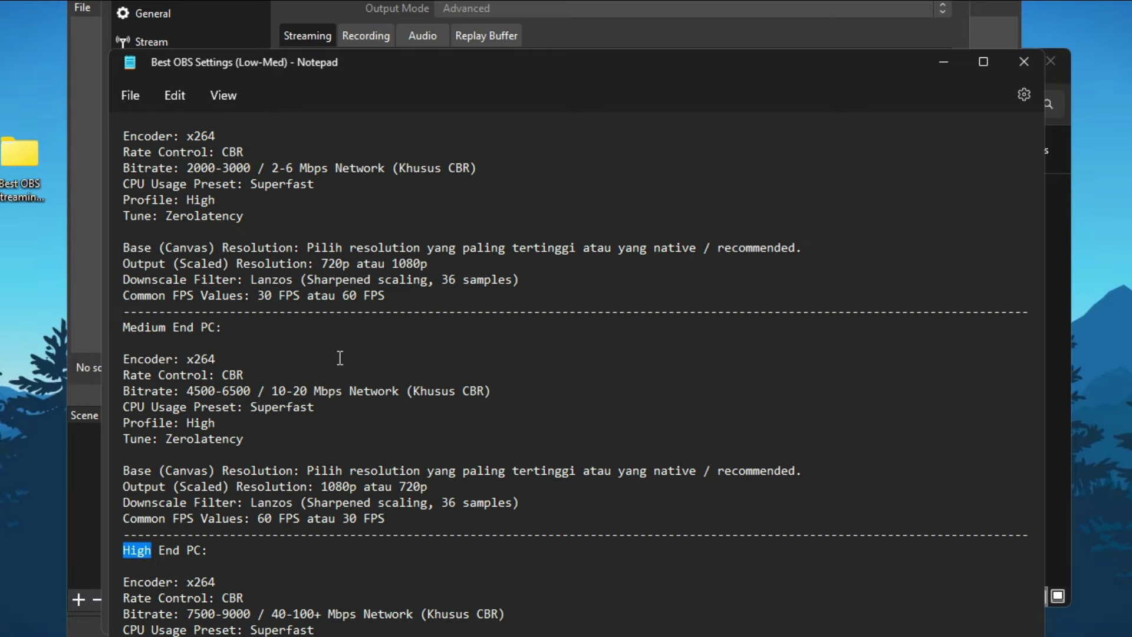
pyautogui.scroll(-1, 340, 358)
pyautogui.doubleClick(131, 279)
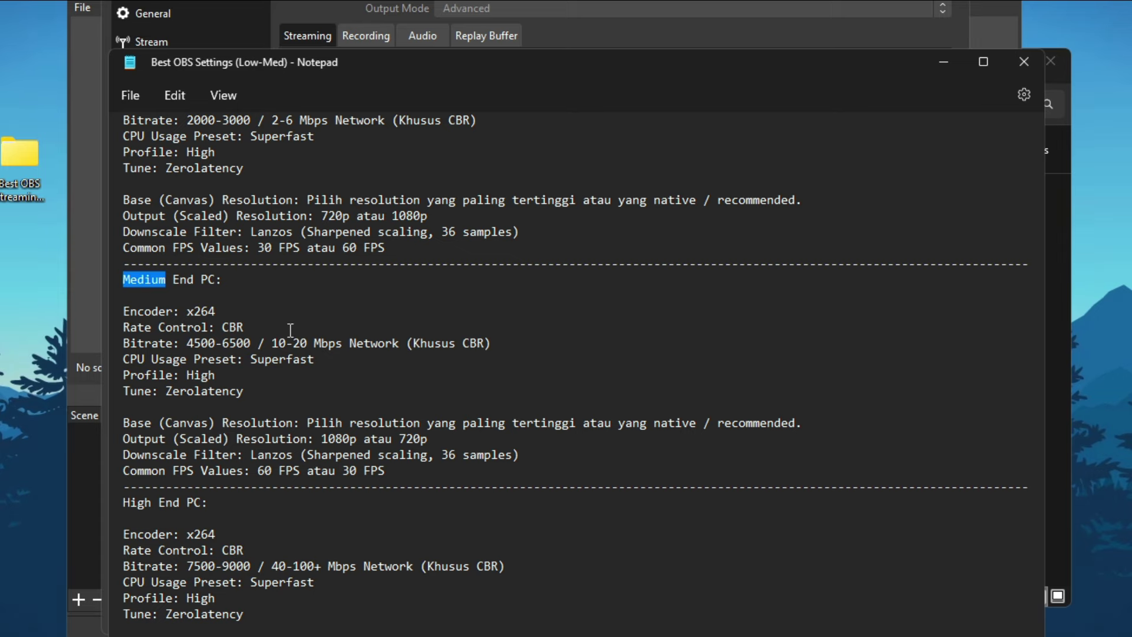
pyautogui.scroll(-2, 368, 389)
pyautogui.scroll(1, 362, 413)
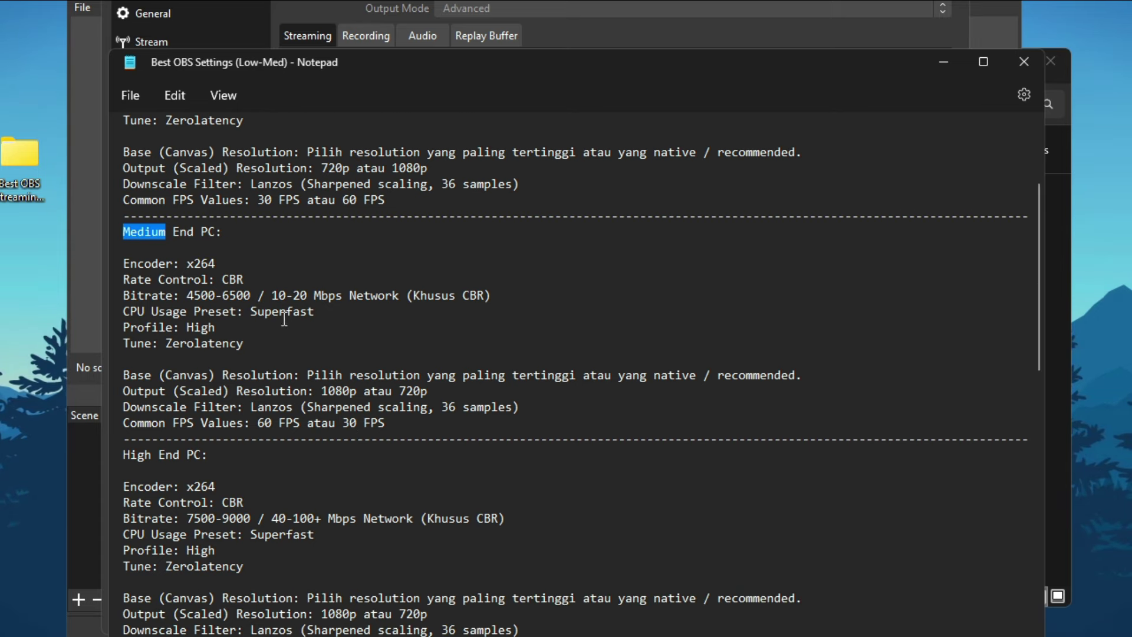
# Check the notes' Medium End PC preset against the OBS streaming output settings and select CBR as the Rate Control
pyautogui.click(611, 29)
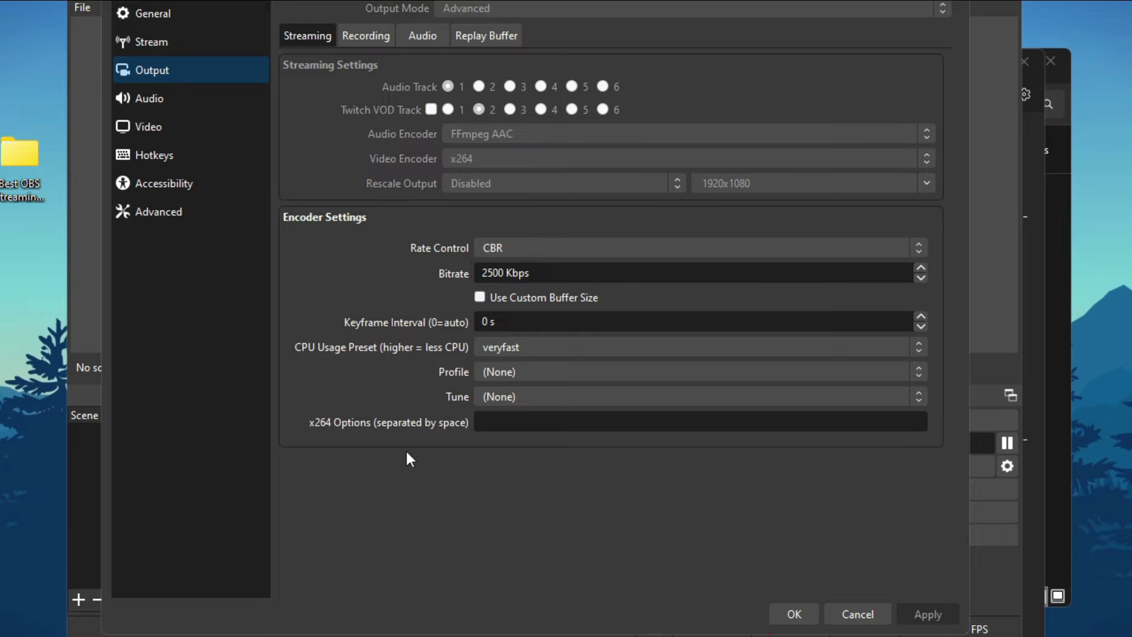
pyautogui.hotkey('alt', 'Tab')
pyautogui.scroll(-2, 346, 543)
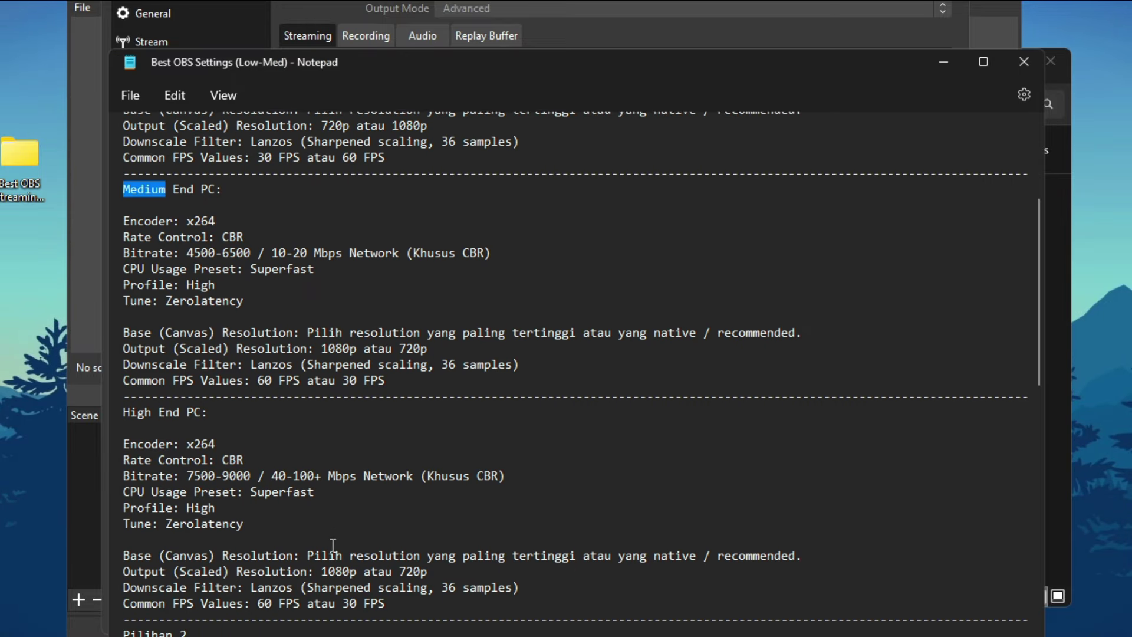
pyautogui.scroll(2, 333, 546)
pyautogui.scroll(2, 307, 537)
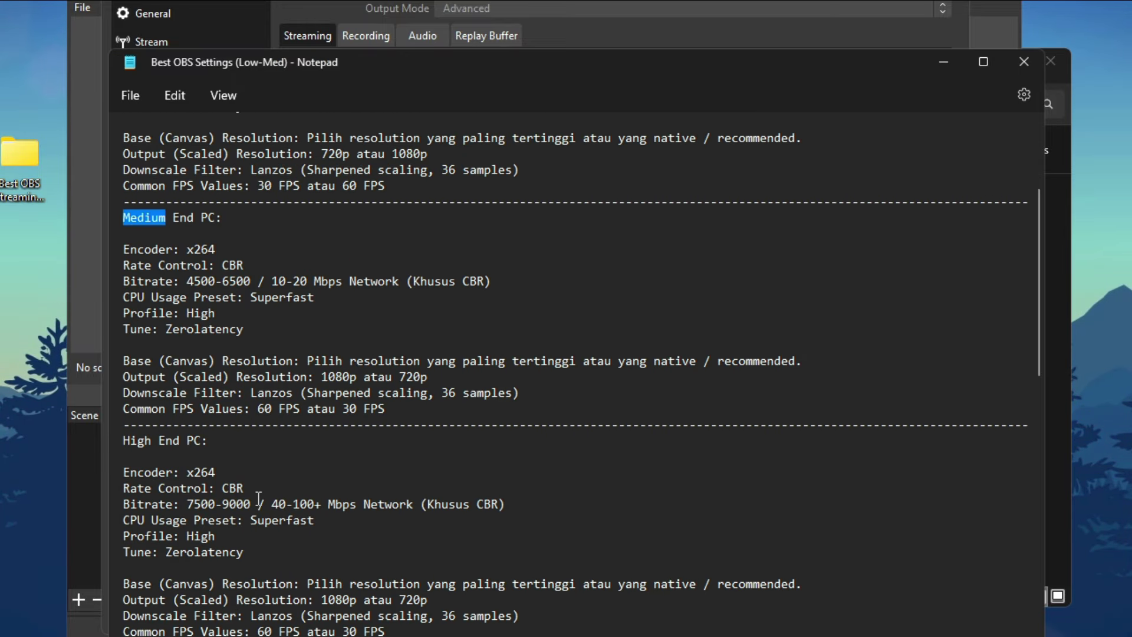
pyautogui.scroll(-1, 255, 325)
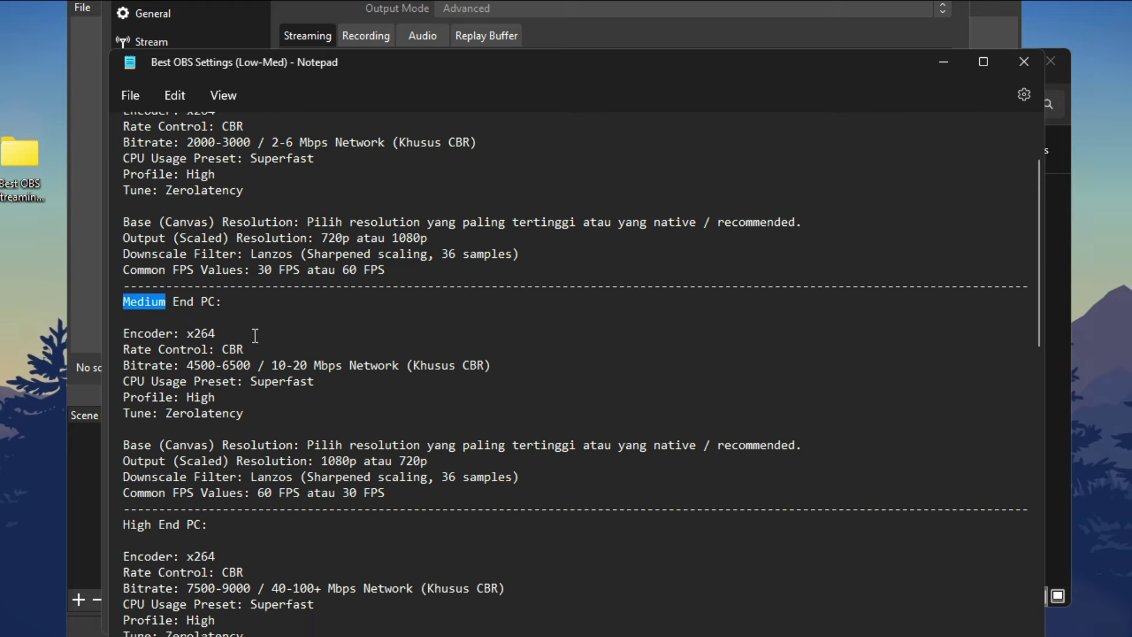
pyautogui.click(557, 42)
pyautogui.click(494, 247)
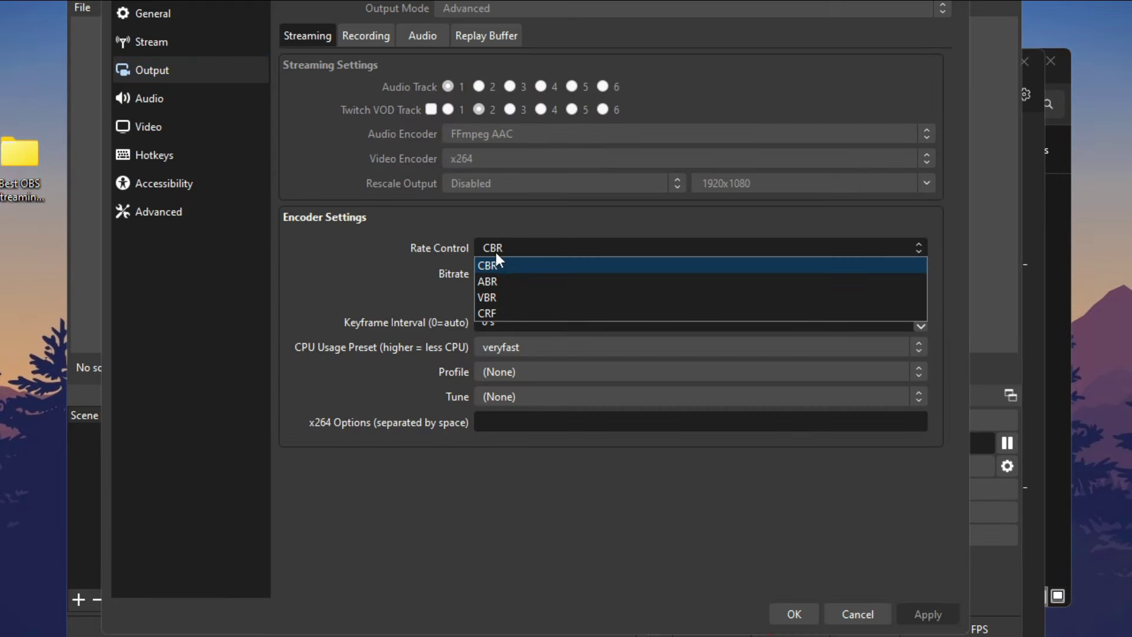
pyautogui.click(496, 268)
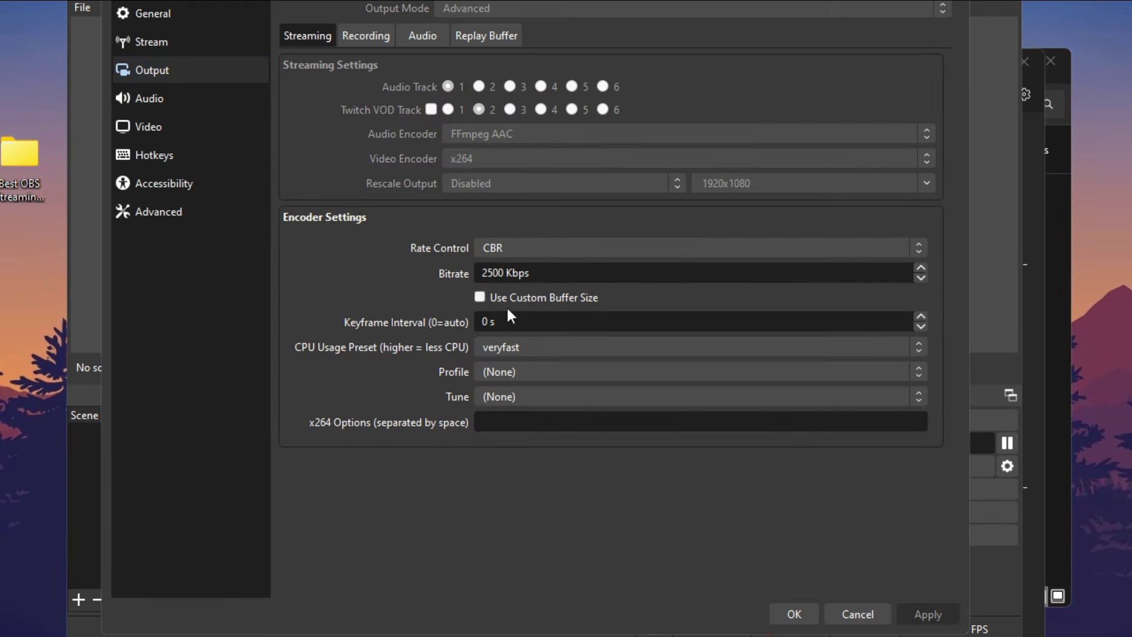
# Switch to the Best OBS Settings (Low-Med) notes in Notepad and review the x264 presets from High End back to Low End PC
pyautogui.hotkey('alt', 'Tab')
pyautogui.scroll(-5, 416, 566)
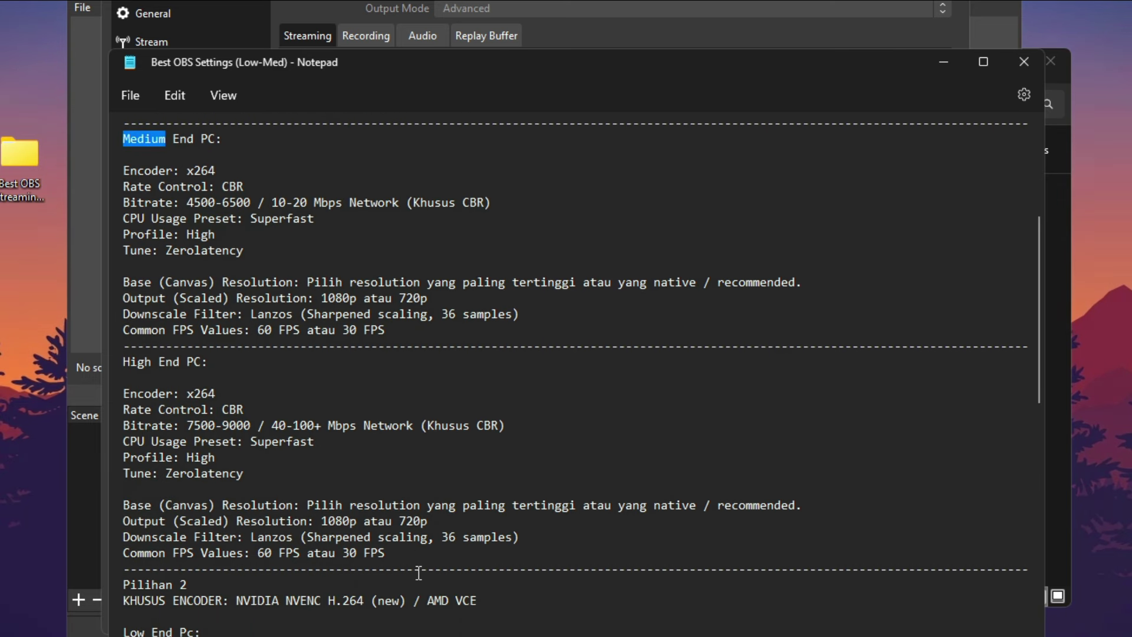
pyautogui.scroll(4, 412, 560)
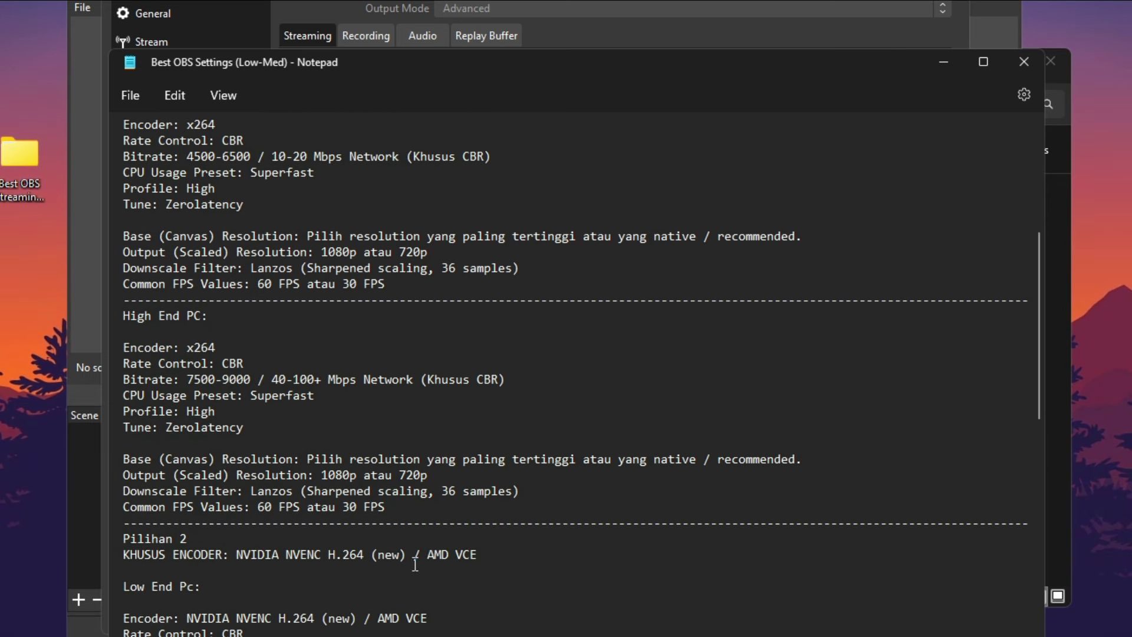
pyautogui.doubleClick(143, 184)
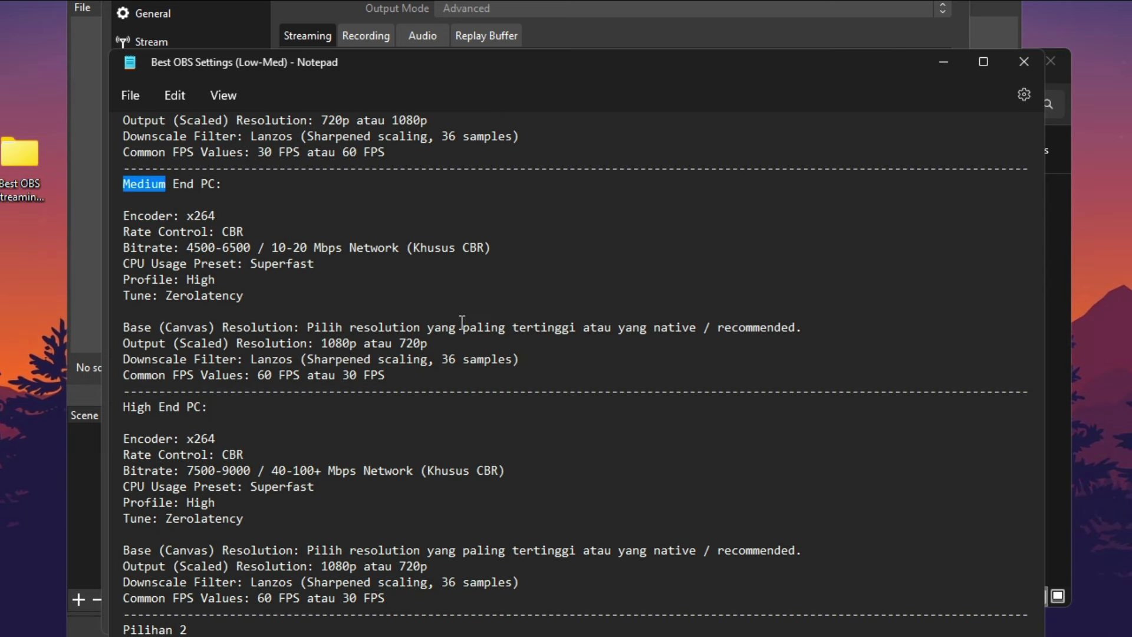
pyautogui.scroll(1, 489, 342)
pyautogui.scroll(2, 491, 355)
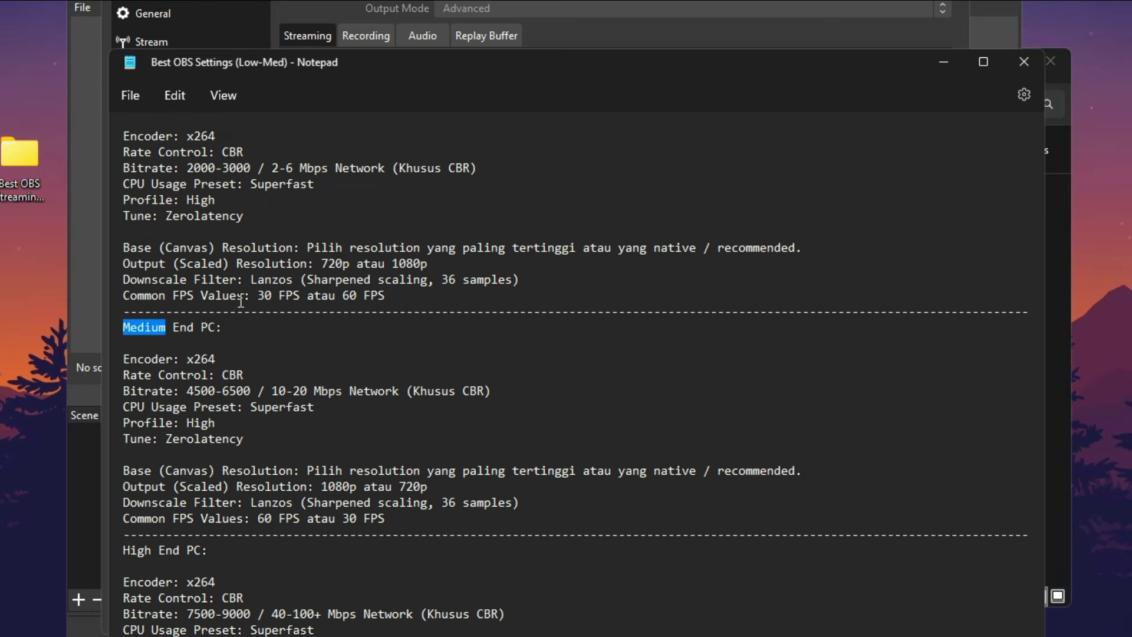
pyautogui.scroll(1, 487, 346)
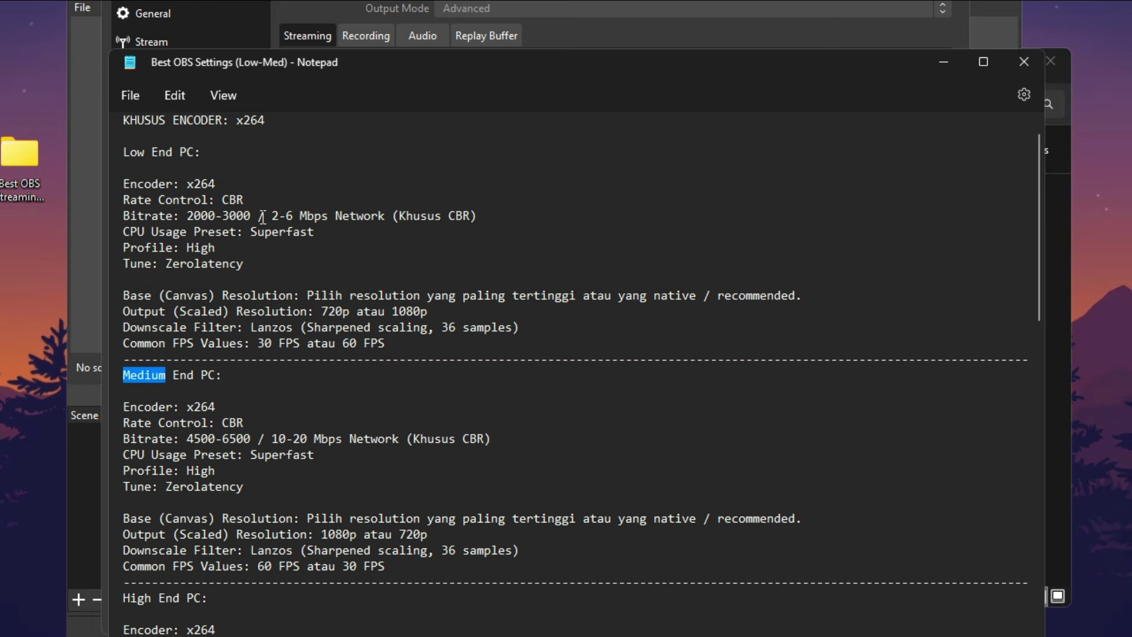
# Compare the recommended bitrate and network speed ranges of the Low, Medium and High End PC x264 presets, highlighting each range
pyautogui.moveTo(187, 219); pyautogui.dragTo(386, 220)
pyautogui.scroll(-2, 720, 399)
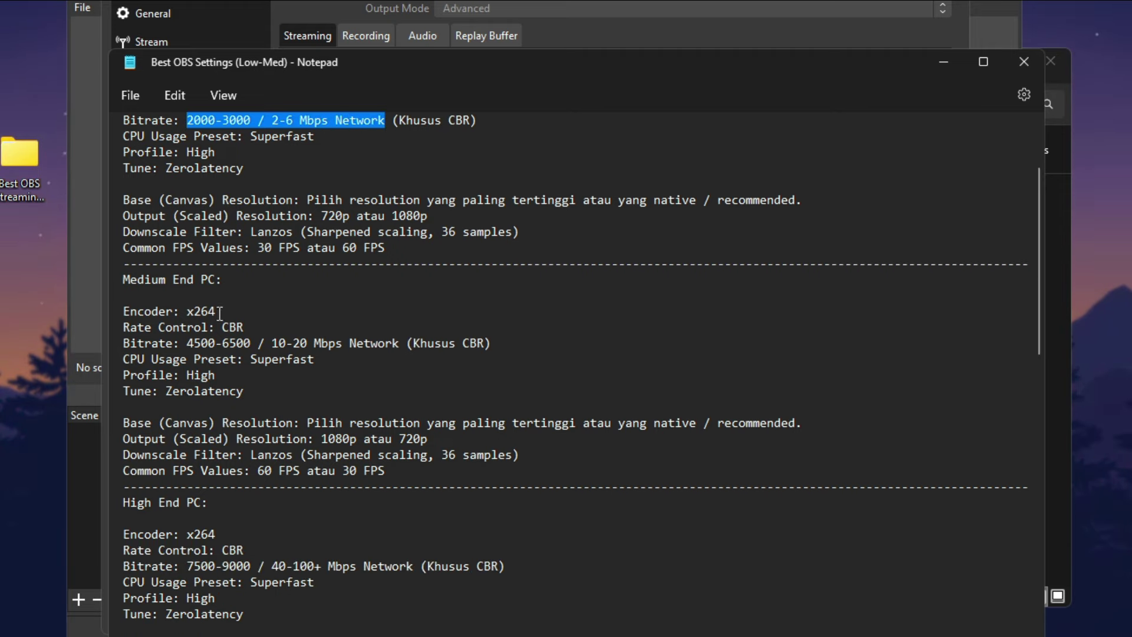
pyautogui.moveTo(167, 280); pyautogui.dragTo(131, 282)
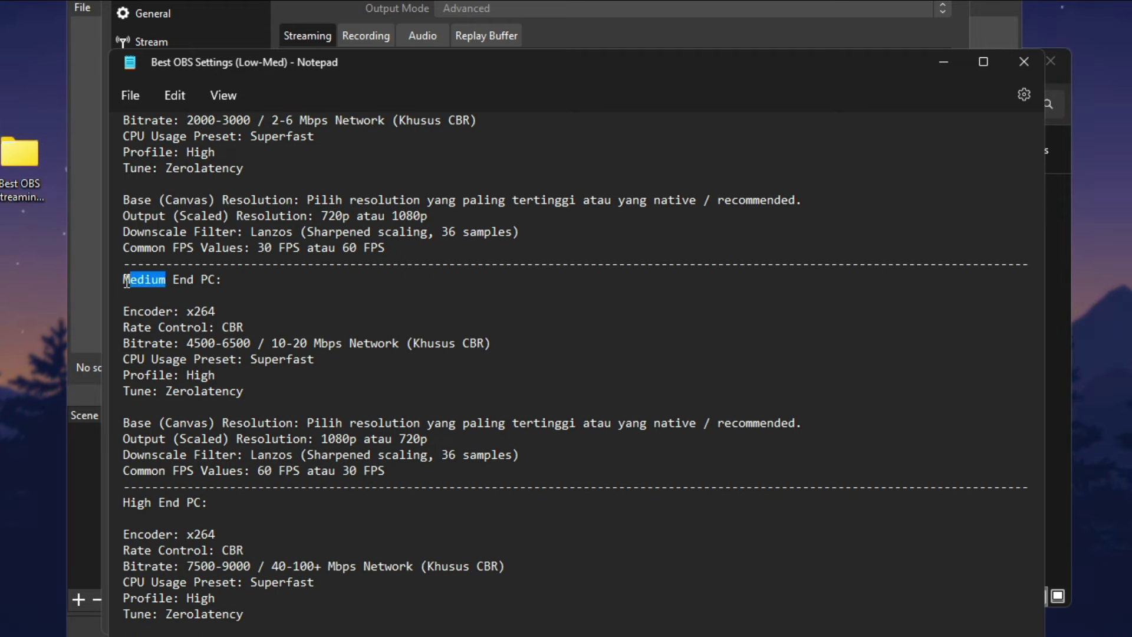
pyautogui.moveTo(187, 344); pyautogui.dragTo(400, 345)
pyautogui.scroll(-3, 696, 443)
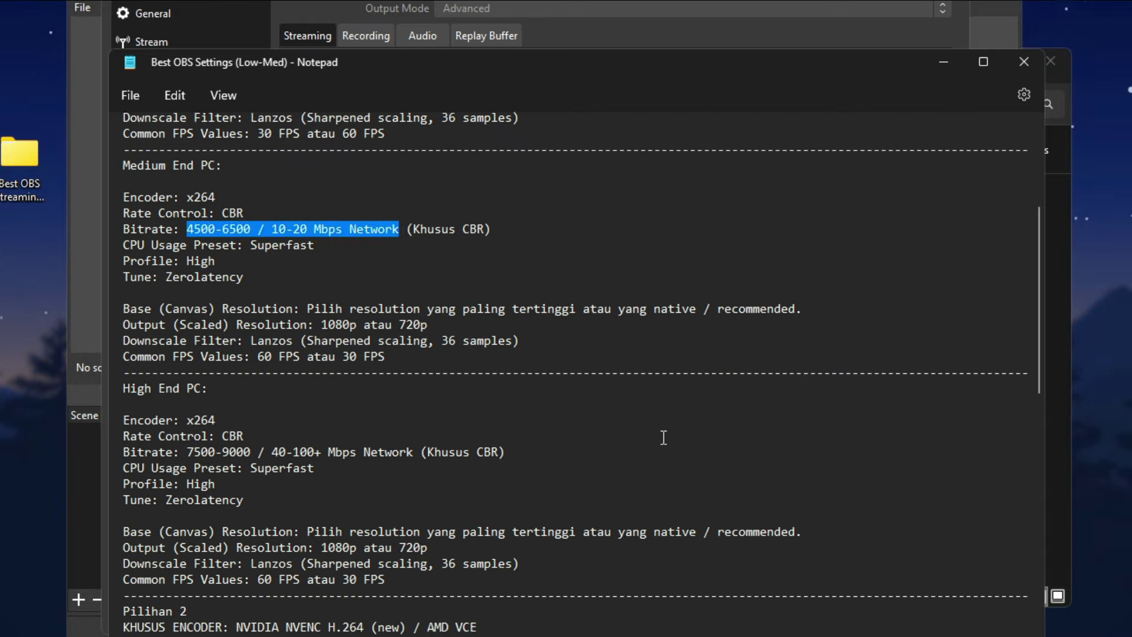
pyautogui.moveTo(150, 358); pyautogui.dragTo(123, 359)
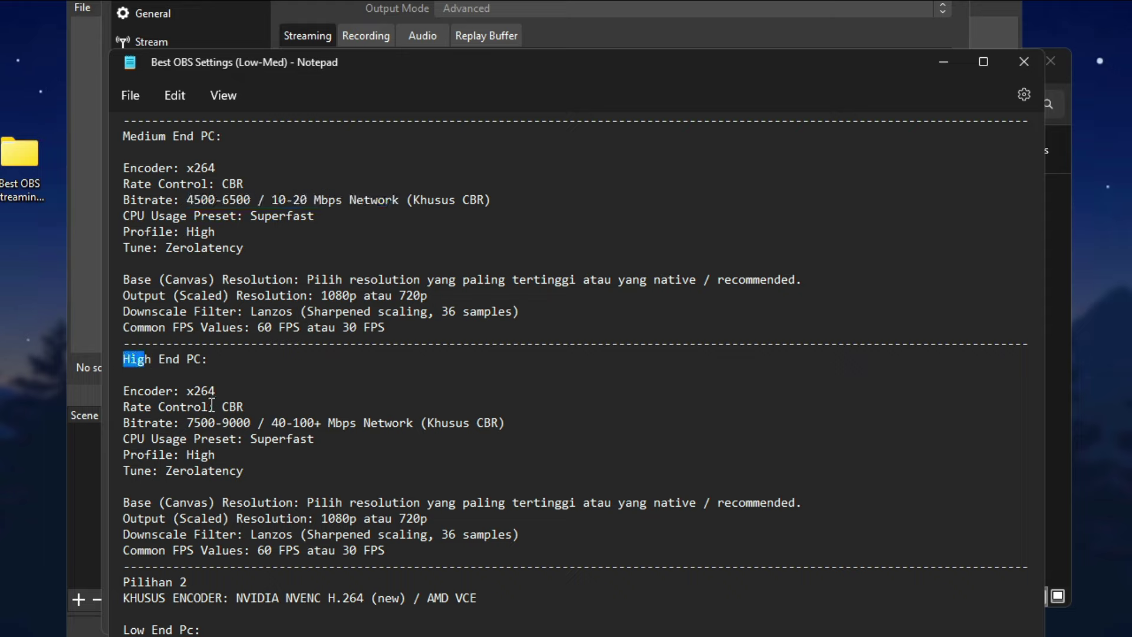
pyautogui.moveTo(187, 422); pyautogui.dragTo(401, 424)
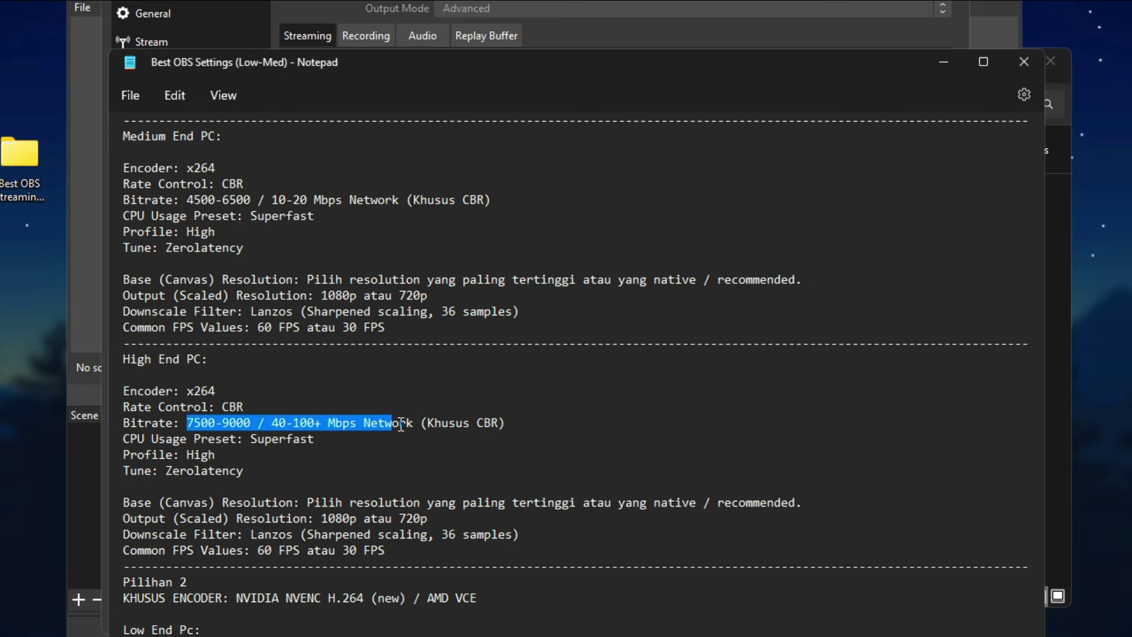
pyautogui.scroll(1, 495, 430)
pyautogui.click(502, 429)
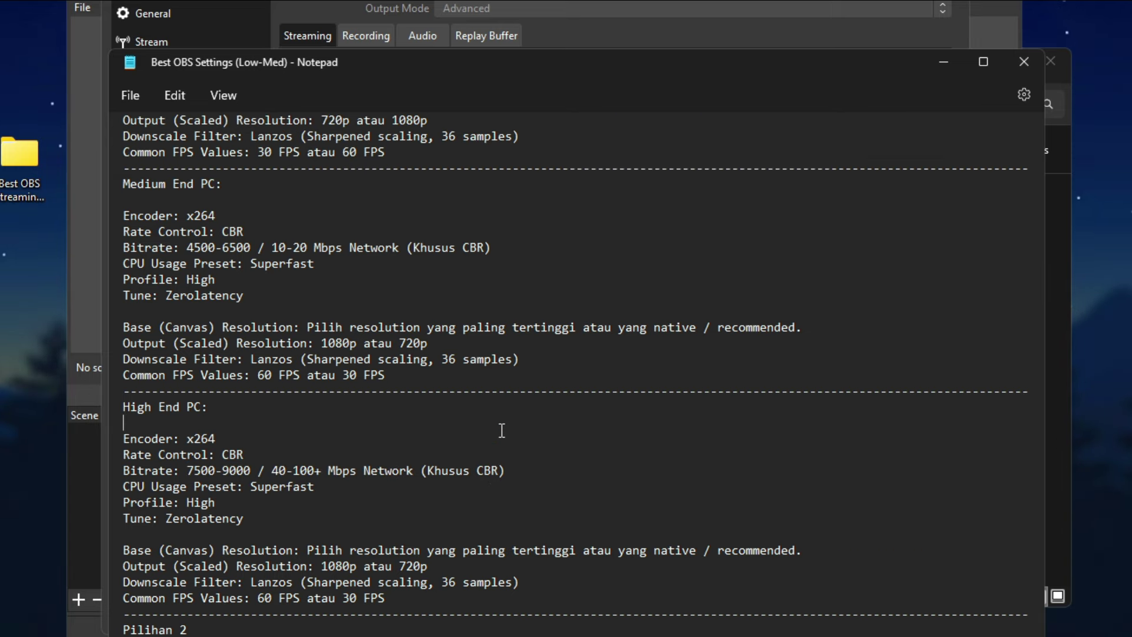
pyautogui.scroll(2, 502, 430)
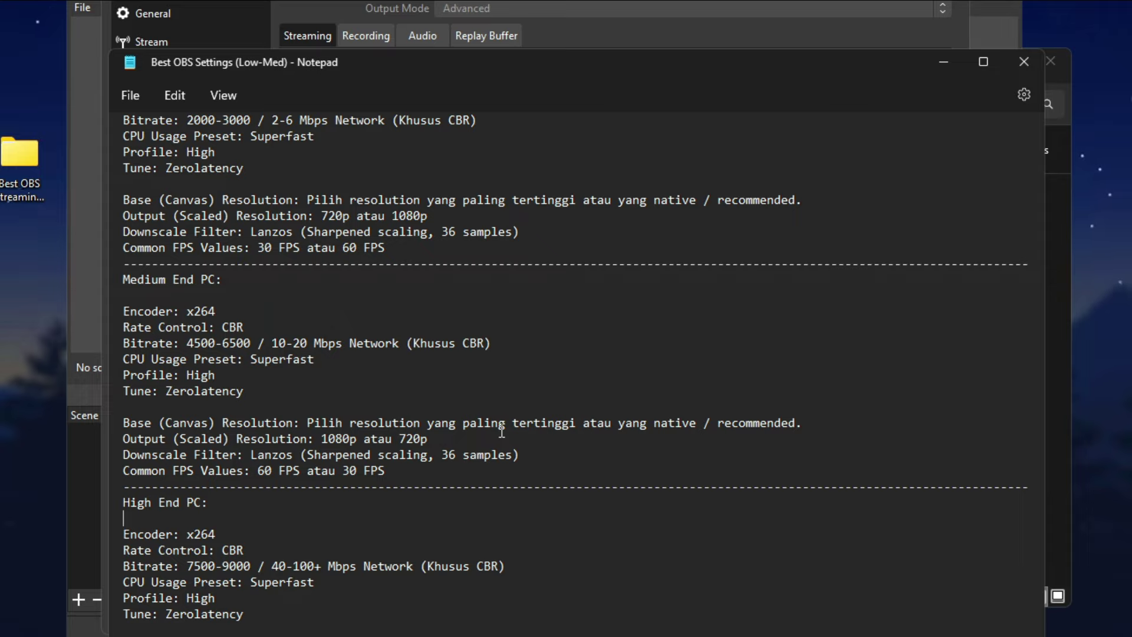
# Check the Medium End PC bitrate range in the notes and set the OBS streaming Bitrate to 5000 Kbps
pyautogui.moveTo(166, 279); pyautogui.dragTo(130, 279)
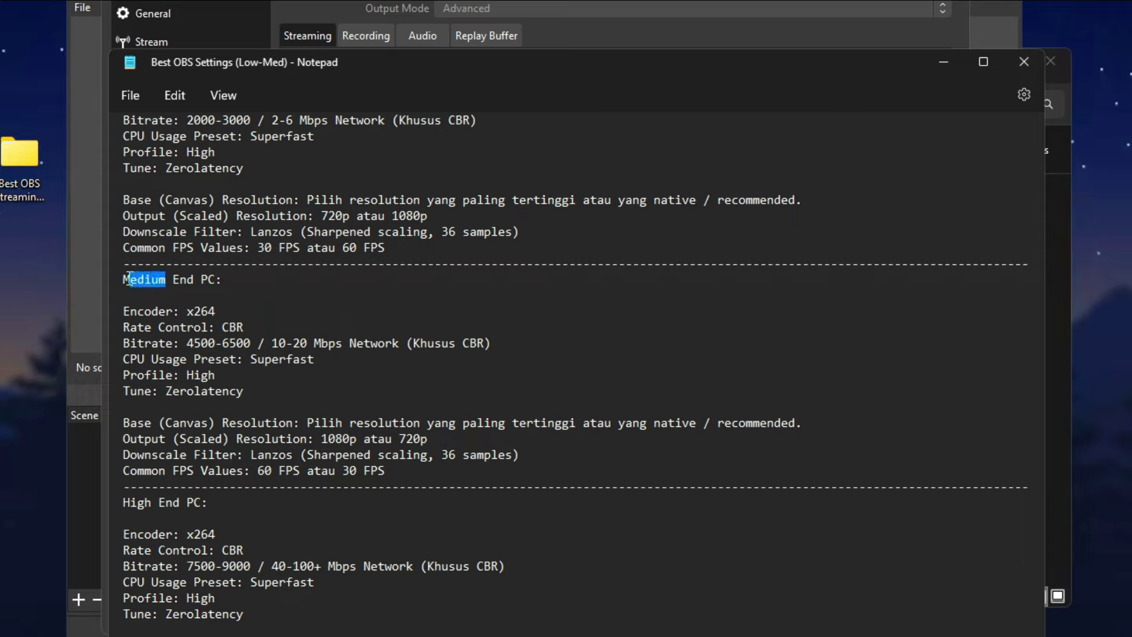
pyautogui.moveTo(187, 343); pyautogui.dragTo(244, 342)
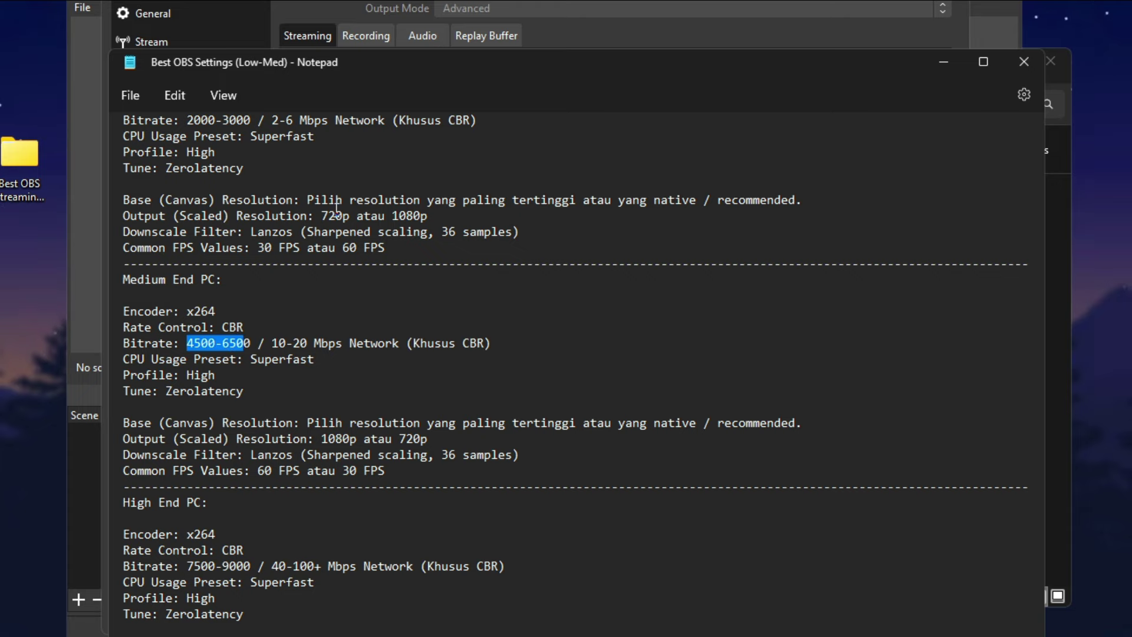
pyautogui.click(545, 31)
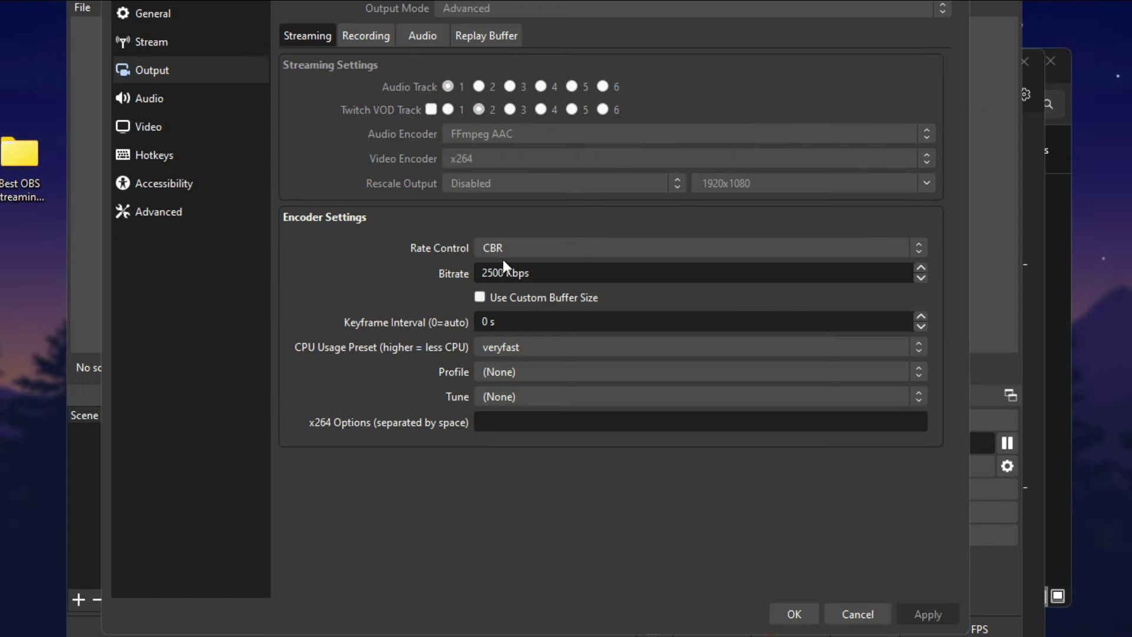
pyautogui.moveTo(505, 273); pyautogui.dragTo(466, 274)
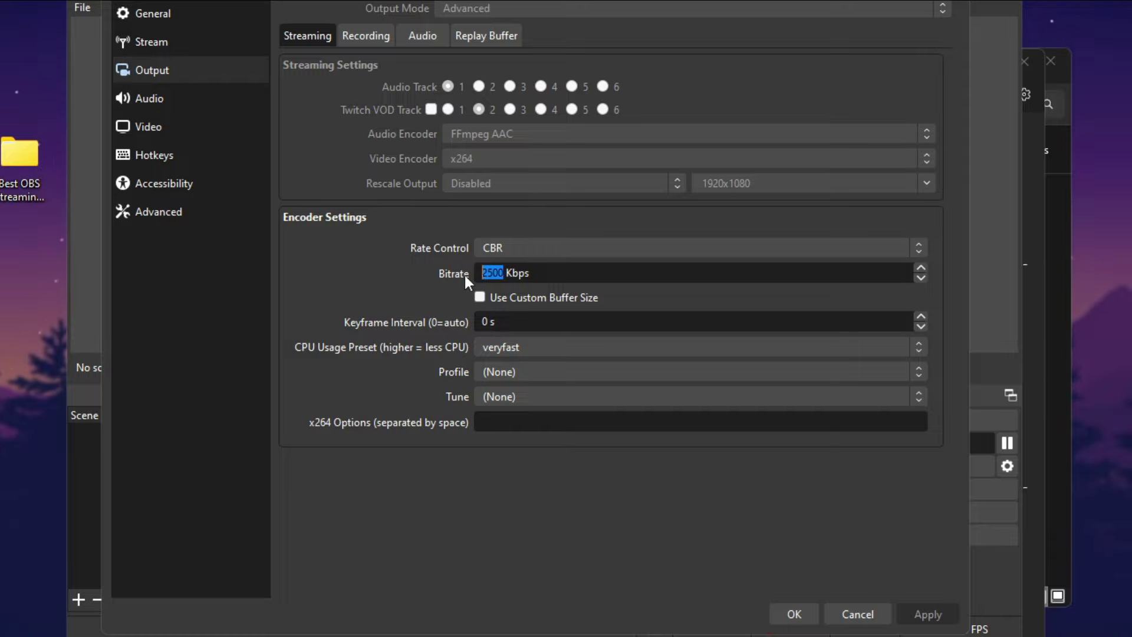
pyautogui.write('5000')
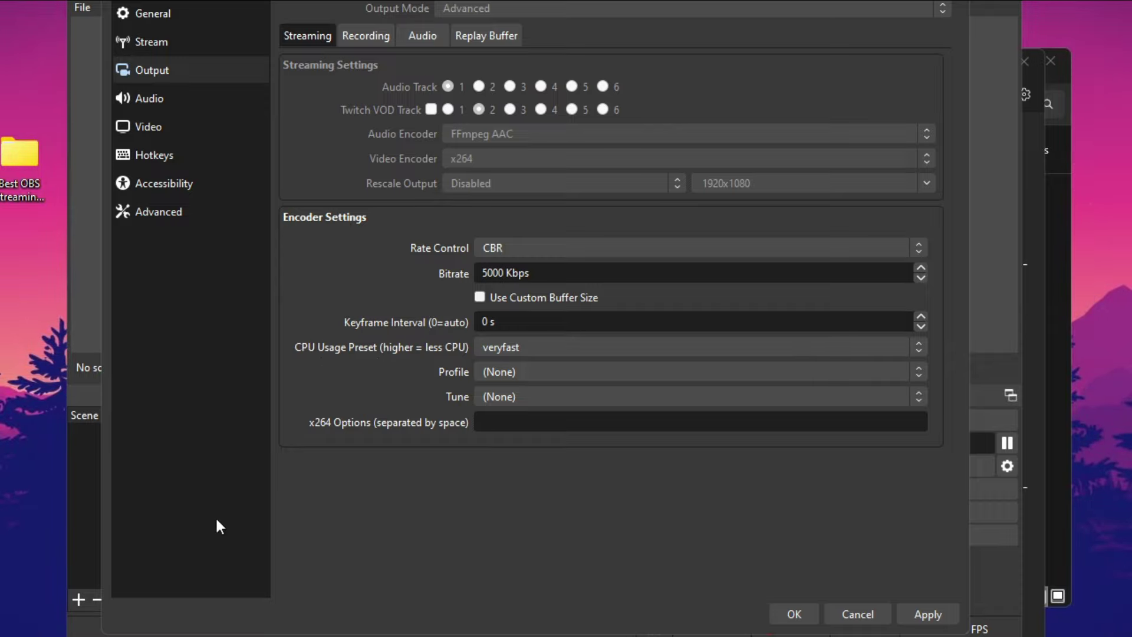
# Check the notes' Medium End PC preset again and set the OBS CPU Usage Preset to superfast
pyautogui.hotkey('alt', 'Tab')
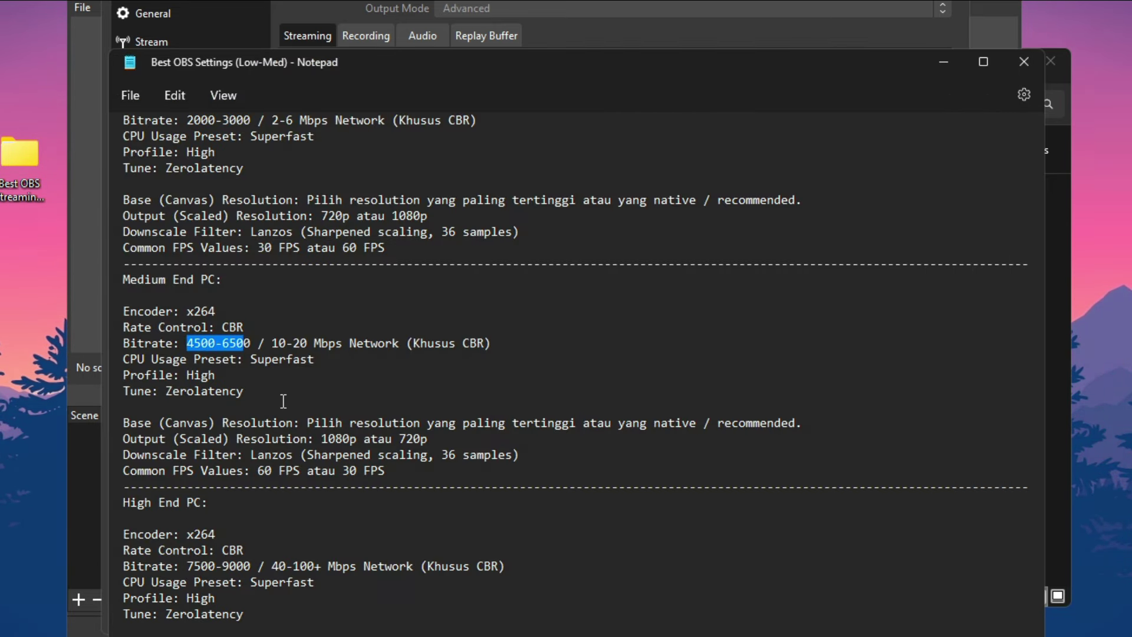
pyautogui.scroll(1, 283, 349)
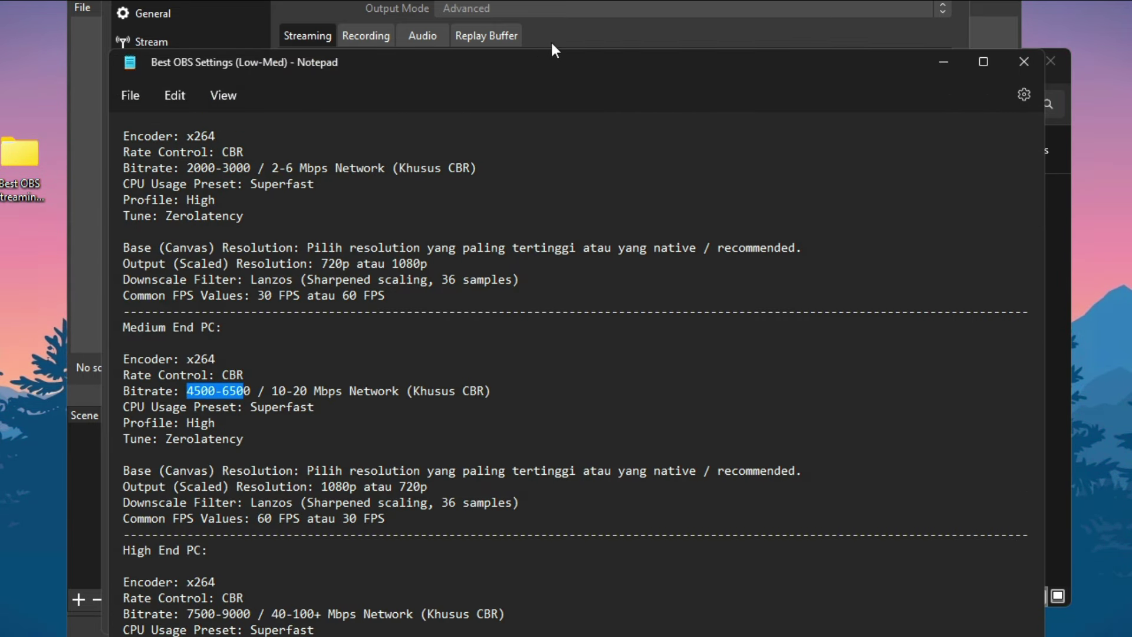
pyautogui.click(551, 40)
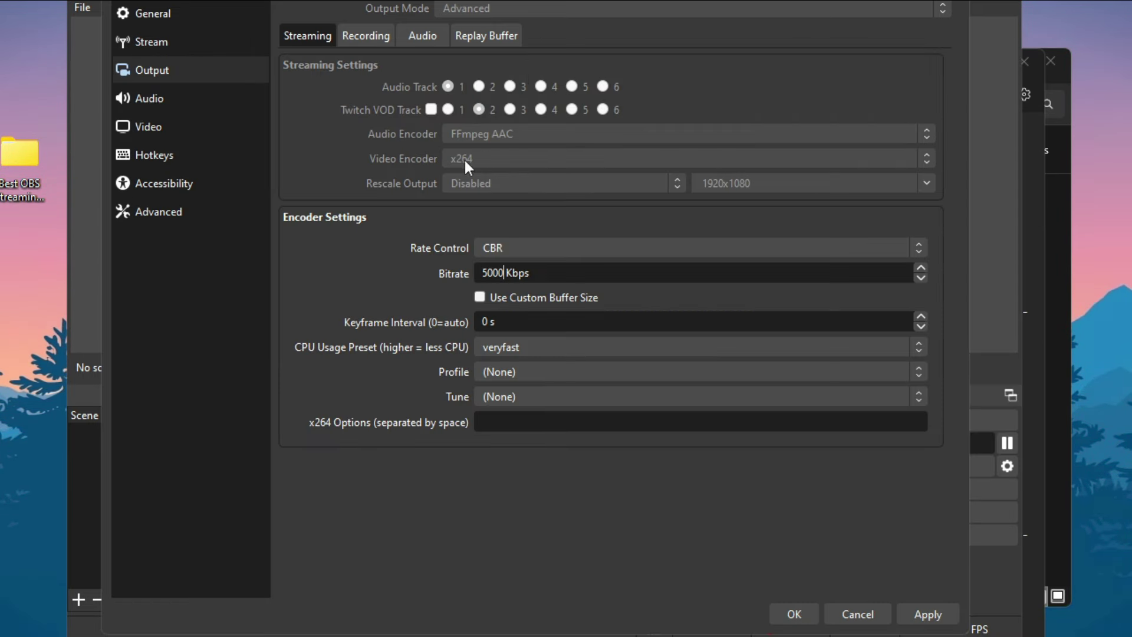
pyautogui.click(508, 348)
pyautogui.click(511, 381)
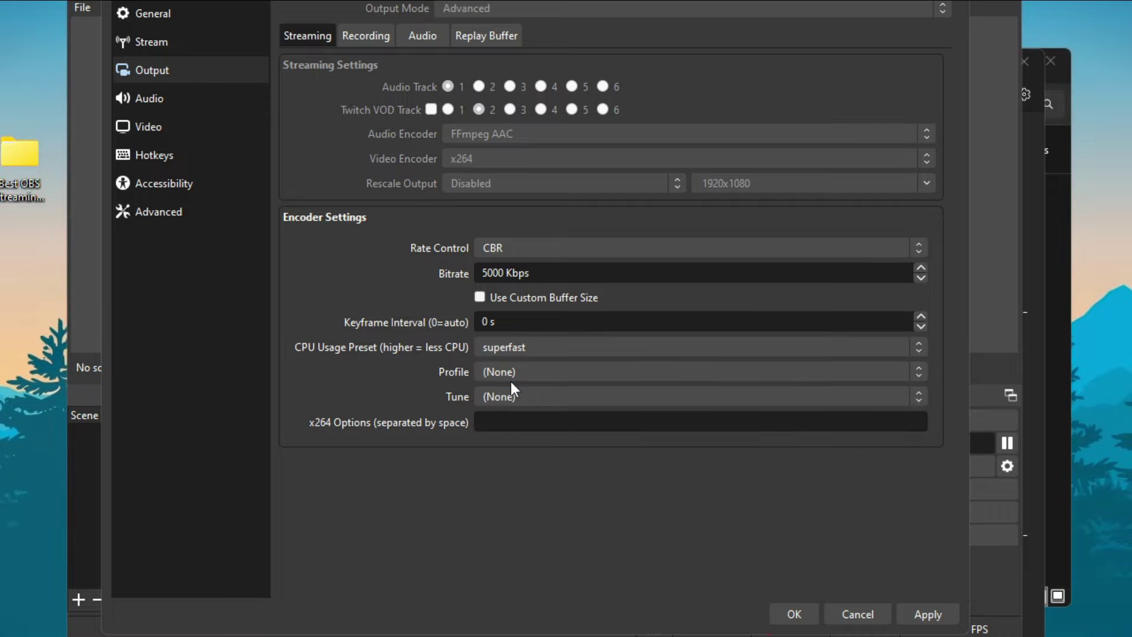
# Set the streaming encoder's Profile to high and its Tune to zerolatency
pyautogui.click(499, 377)
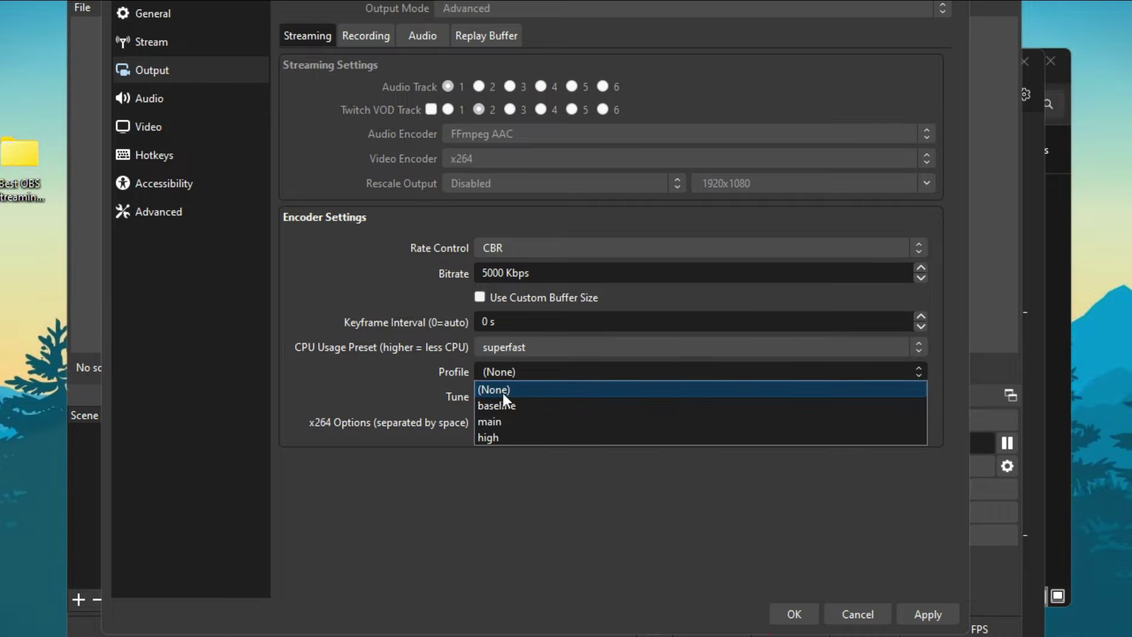
pyautogui.click(502, 440)
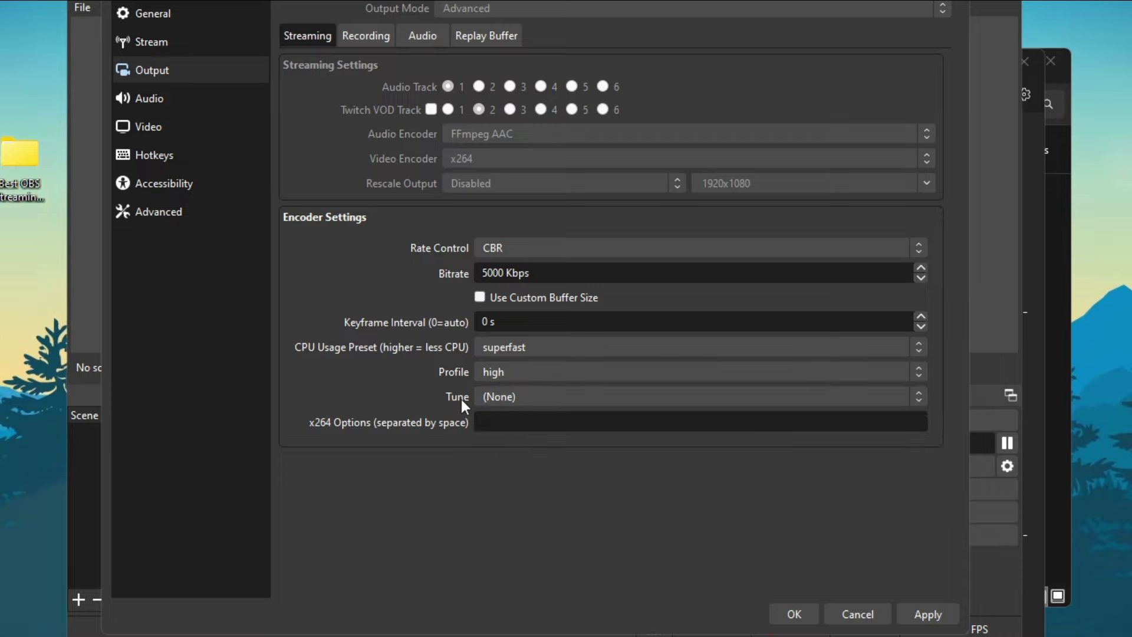
pyautogui.click(500, 395)
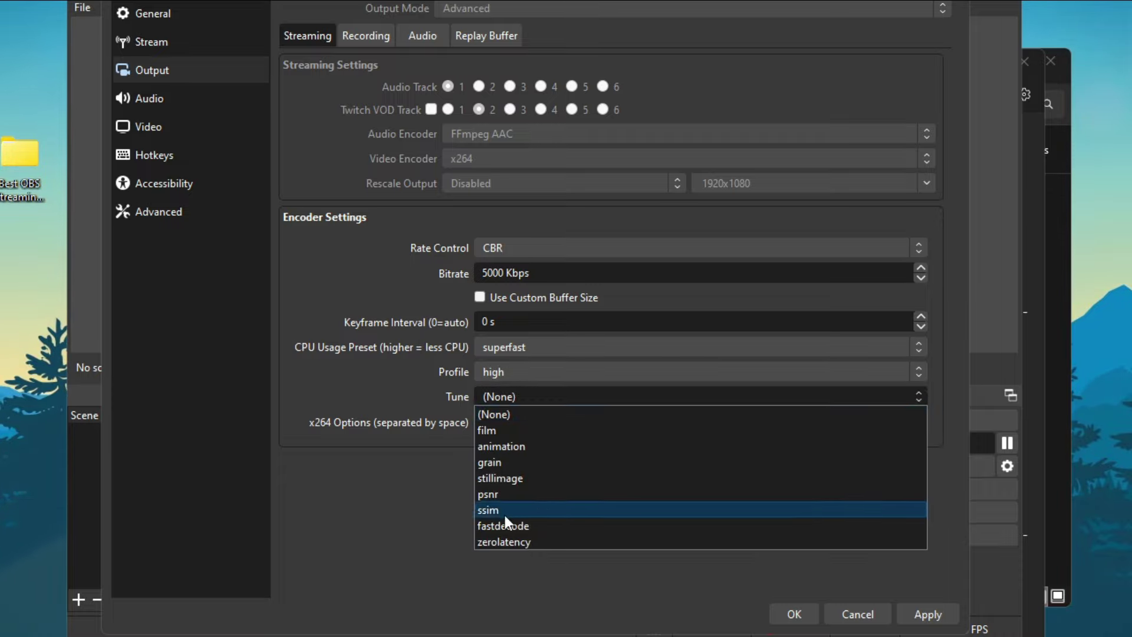
pyautogui.click(504, 544)
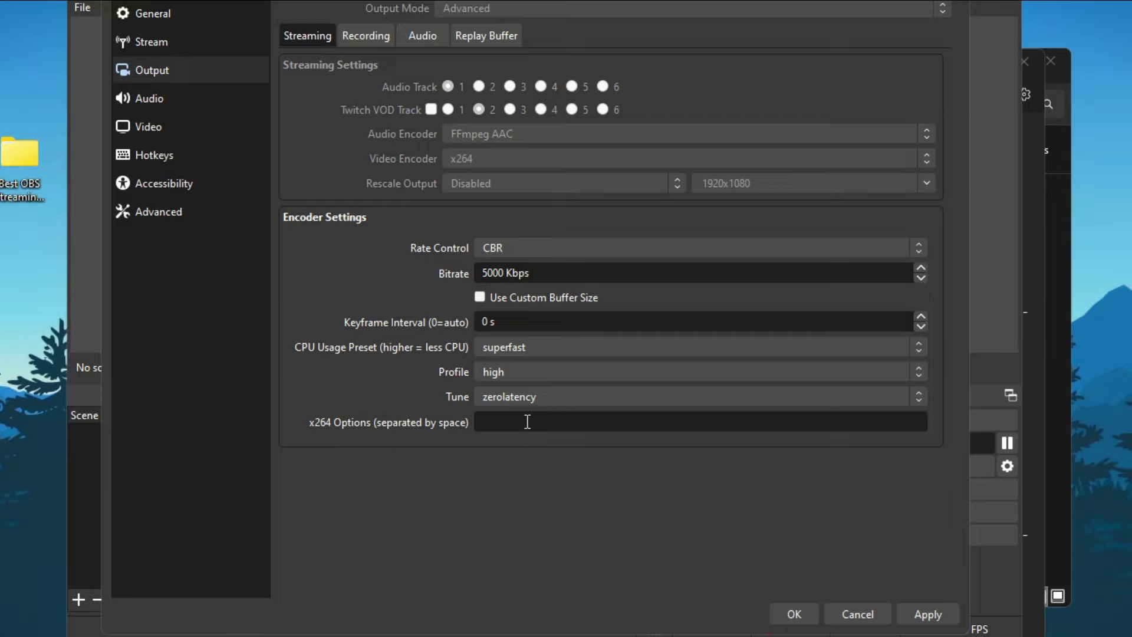
# Switch to the Low-Med End (Advanced) folder and open the x264 Options text file
pyautogui.hotkey('alt', 'Tab')
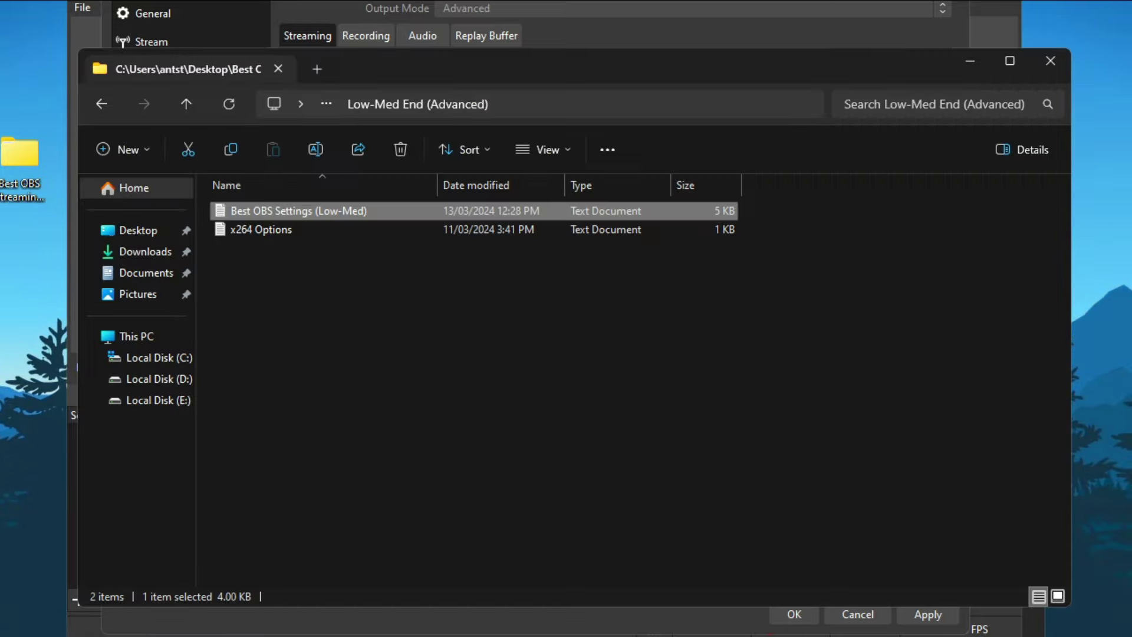
pyautogui.click(738, 416)
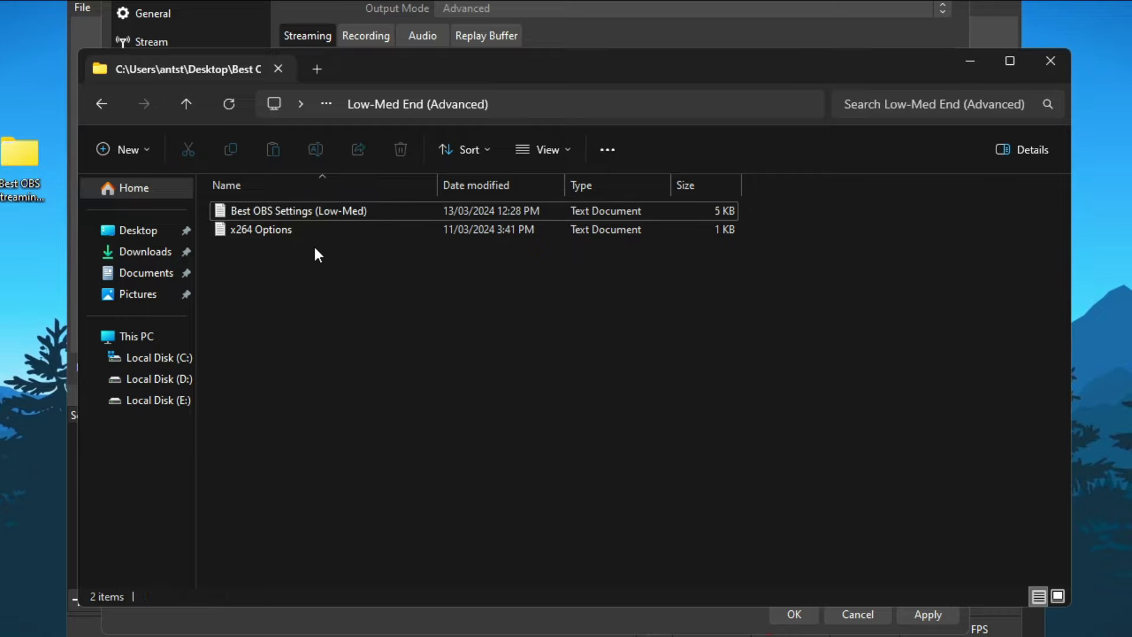
pyautogui.click(268, 231)
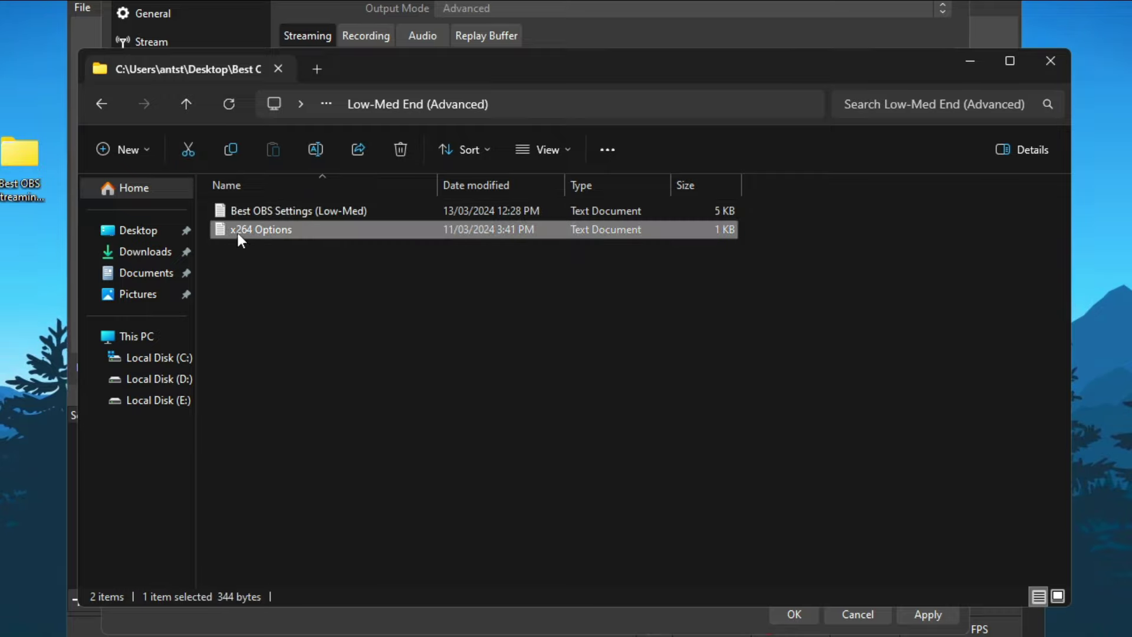
pyautogui.doubleClick(281, 234)
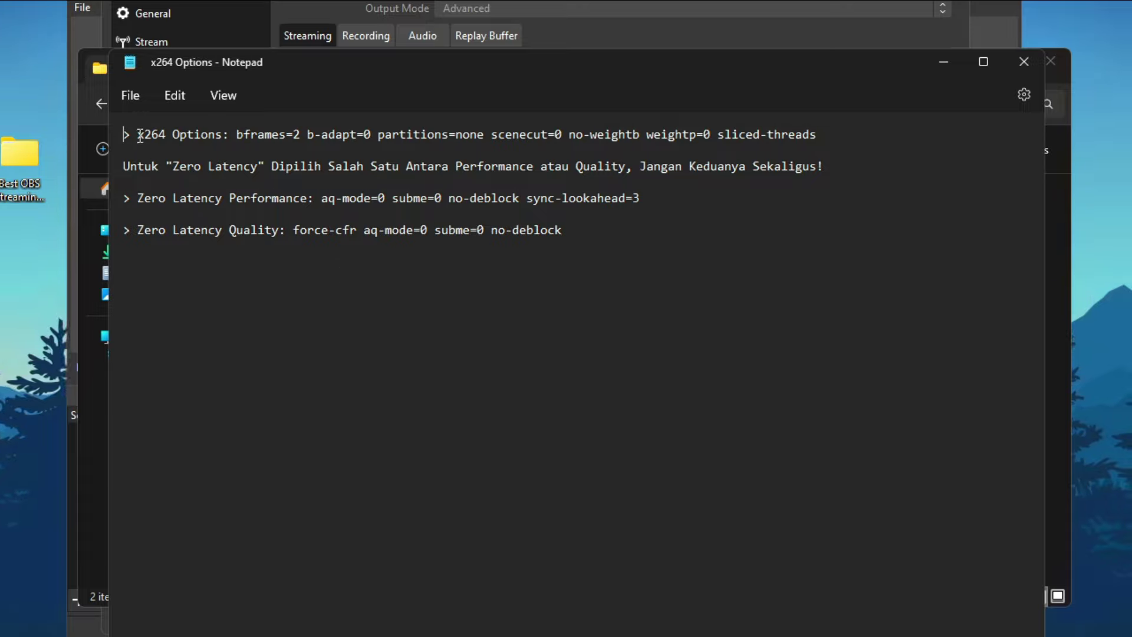
# Examine the x264 Options, Zero Latency Performance and Zero Latency Quality entries in the notes, highlighting each heading
pyautogui.moveTo(138, 135); pyautogui.dragTo(224, 135)
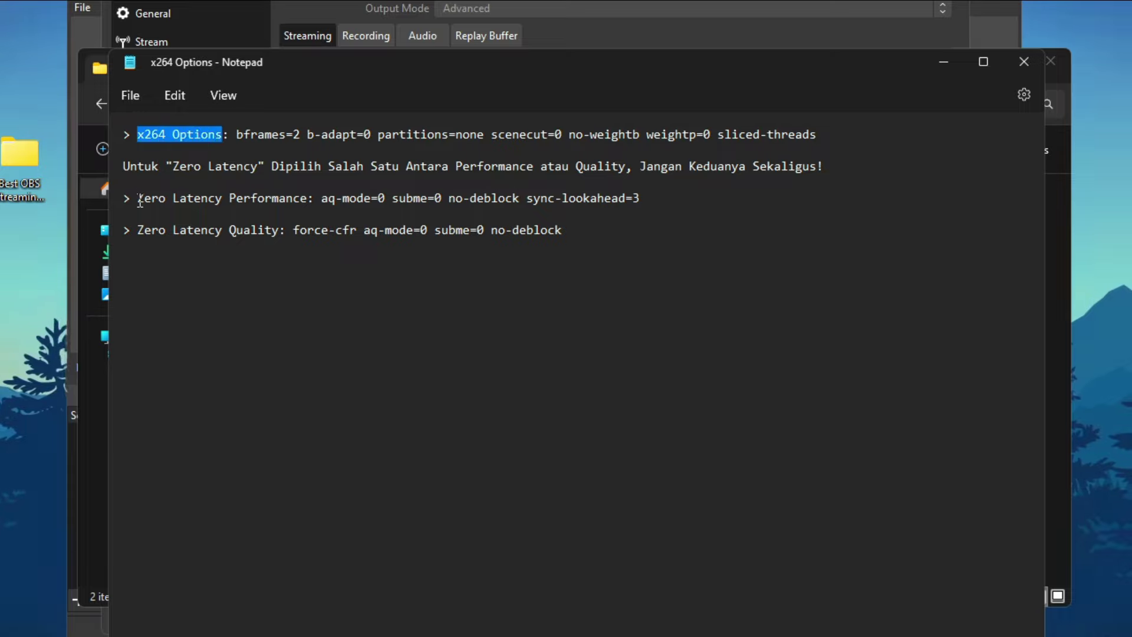
pyautogui.moveTo(140, 198); pyautogui.dragTo(303, 208)
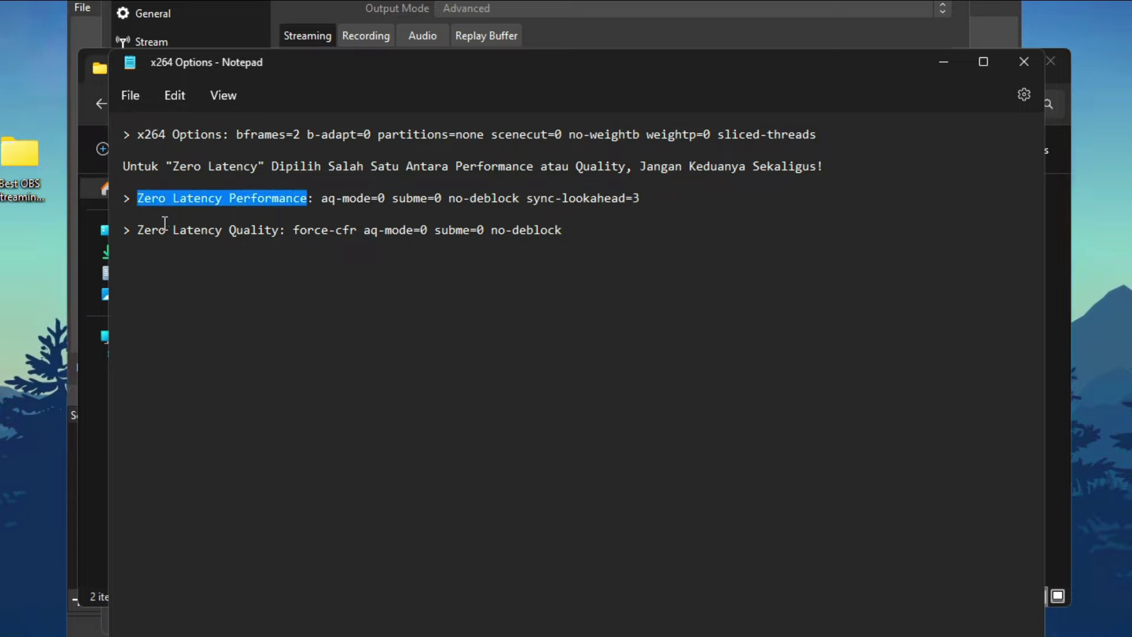
pyautogui.moveTo(138, 230); pyautogui.dragTo(283, 232)
pyautogui.click(574, 294)
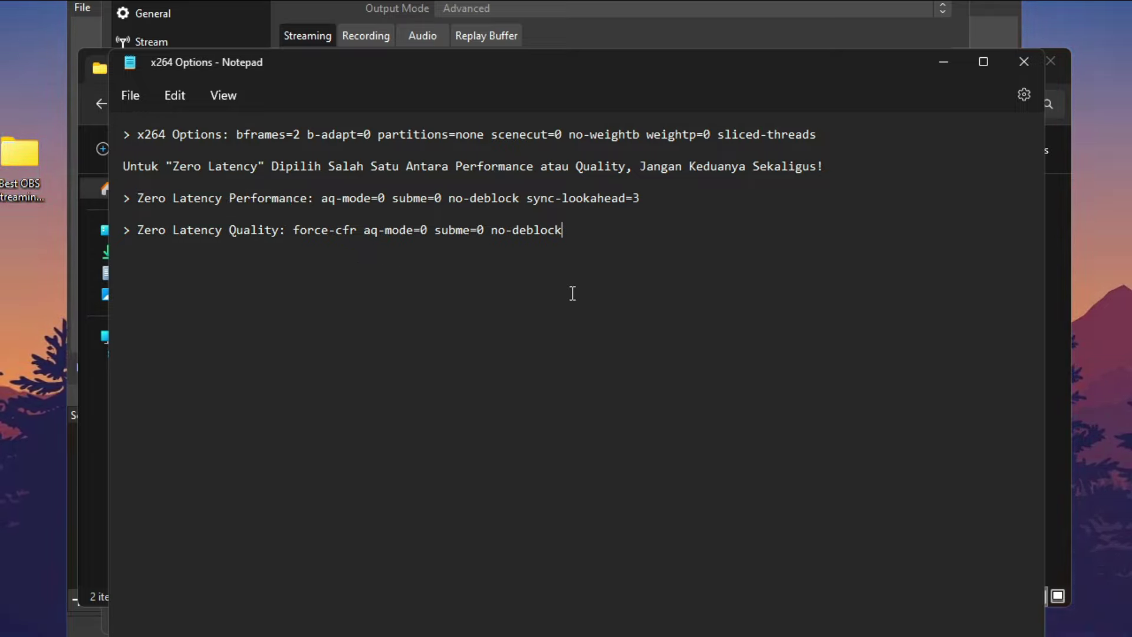
# Copy "bframes=2 b-adapt=0 partitions=none scenecut=0 no-weightb weightp=0 sliced-threads" from the notes into the streaming encoder's x264 Options in OBS
pyautogui.moveTo(138, 134); pyautogui.dragTo(222, 136)
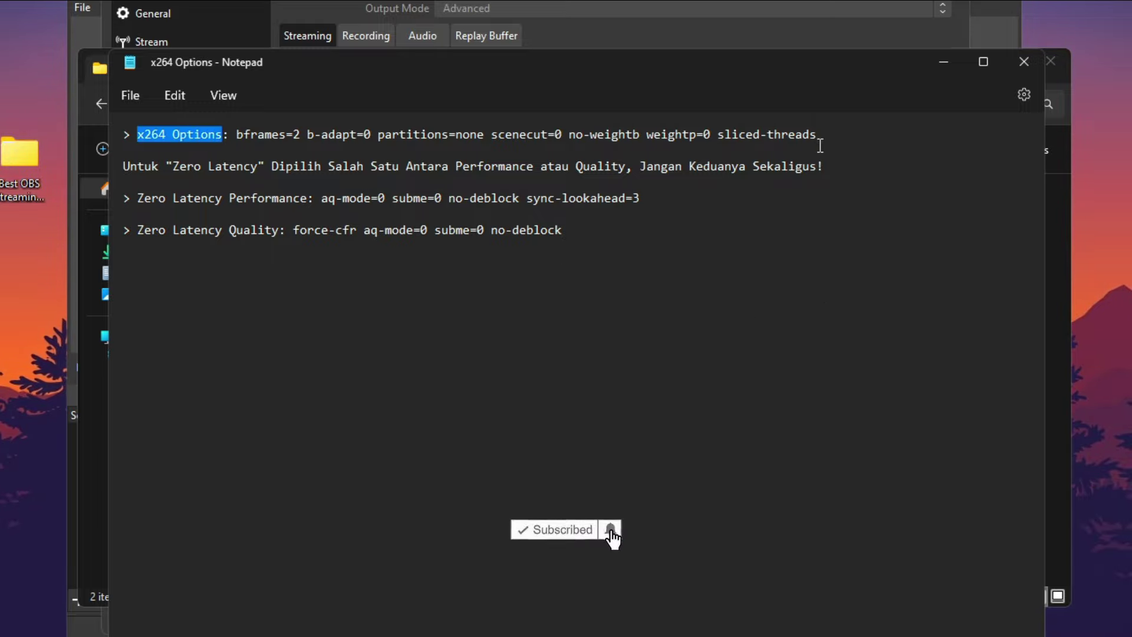
pyautogui.moveTo(820, 134); pyautogui.dragTo(236, 133)
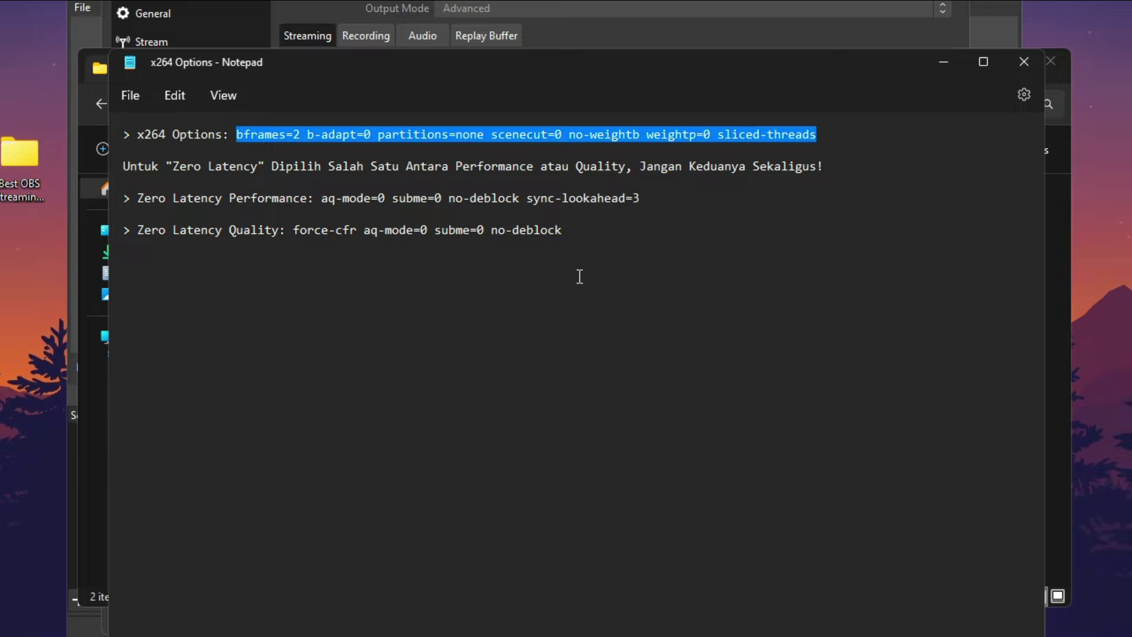
pyautogui.rightClick(310, 132)
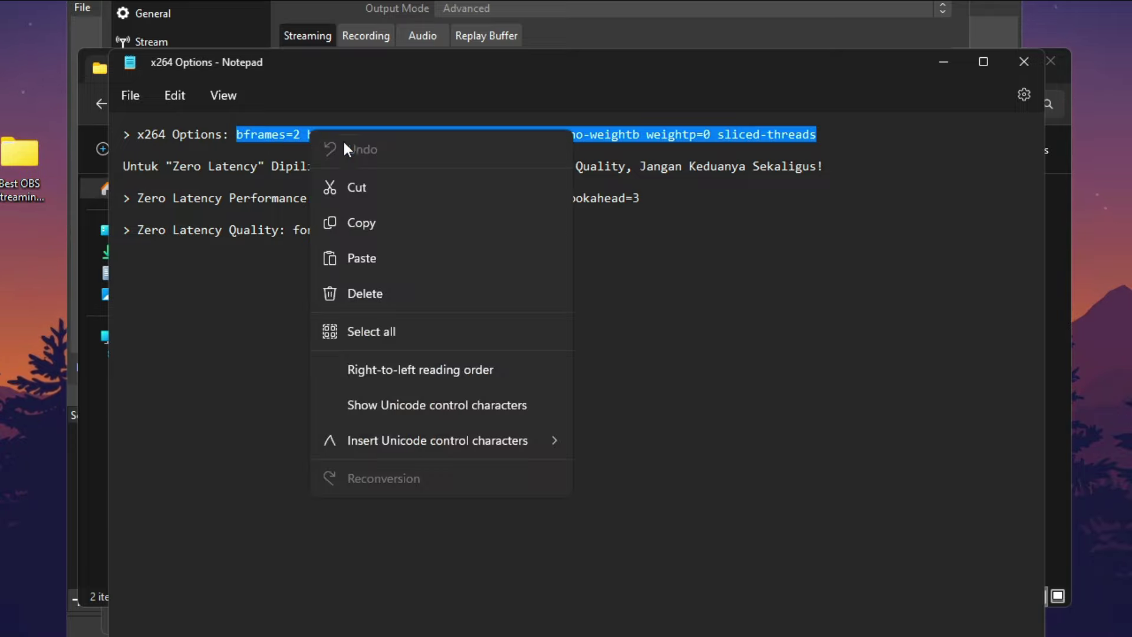
pyautogui.click(384, 222)
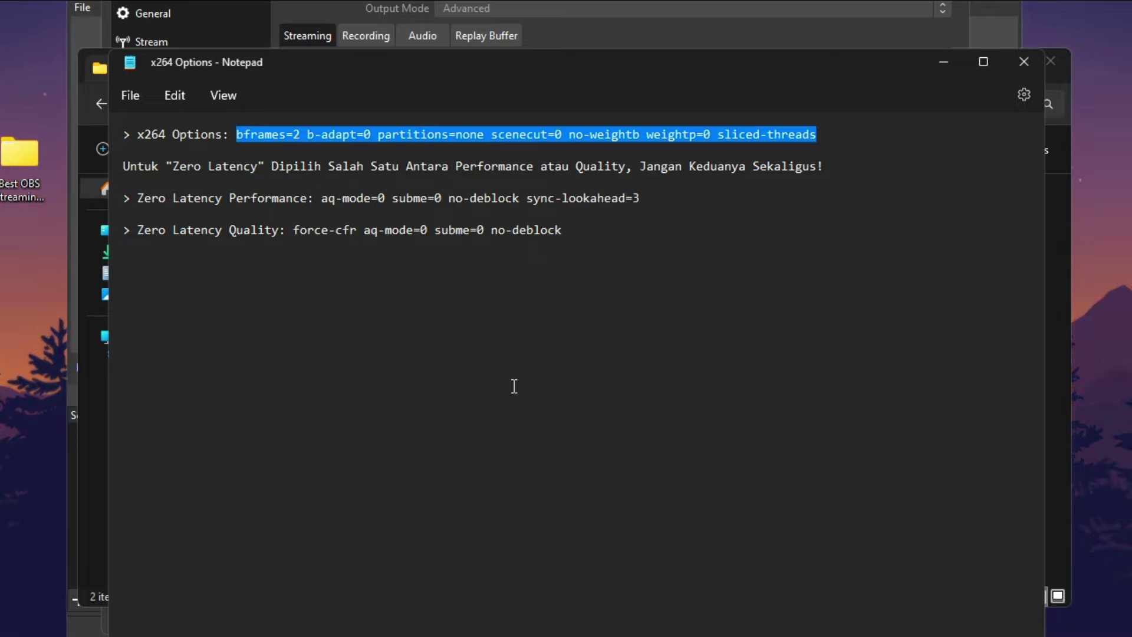
pyautogui.click(558, 38)
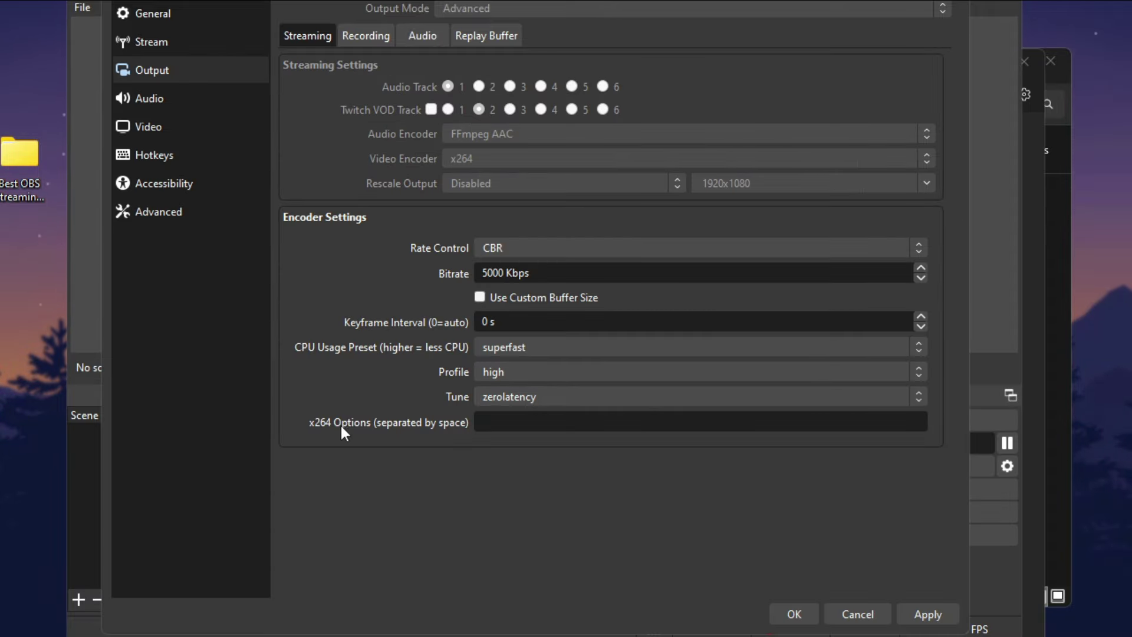
pyautogui.rightClick(490, 420)
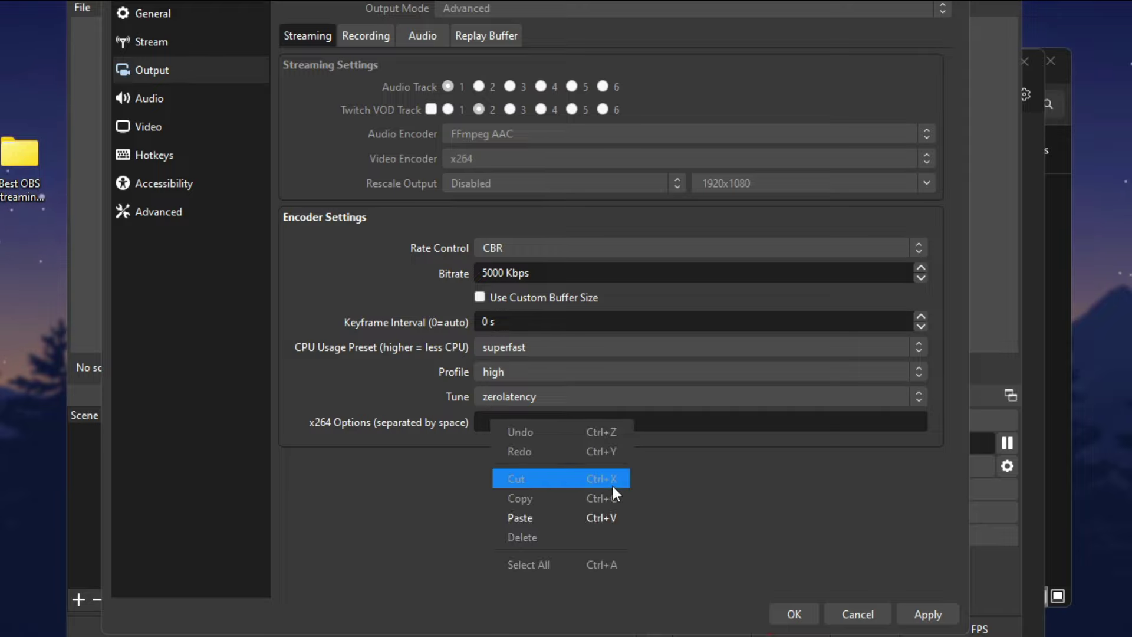
pyautogui.click(540, 514)
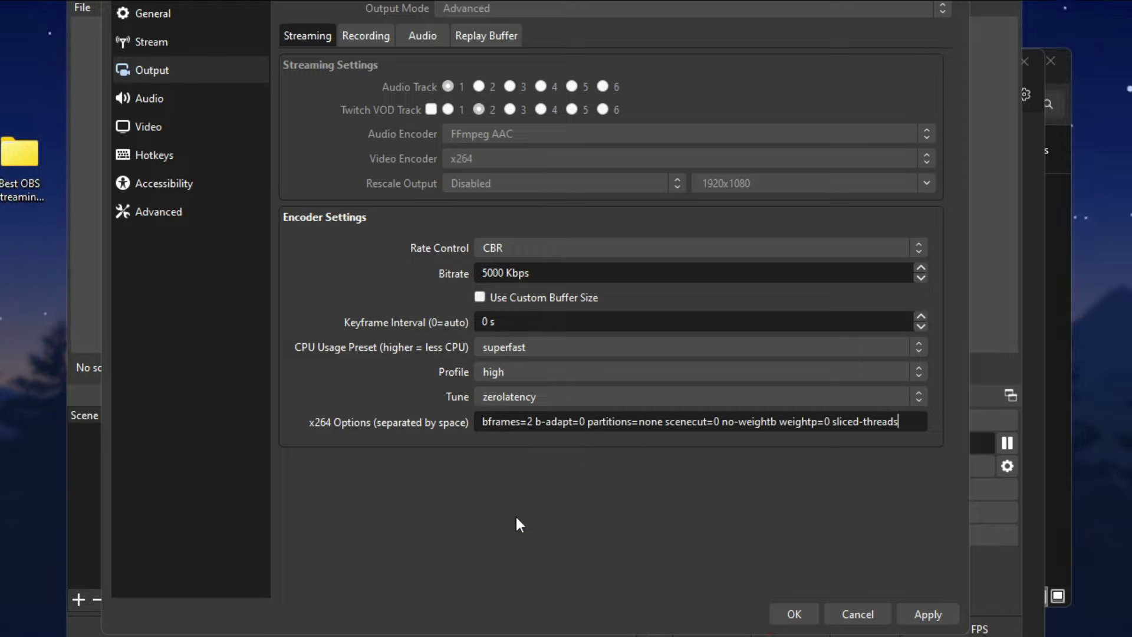
# Switch back to the x264 Options notes, compare the two Zero Latency entries and copy the Quality flags "force-cfr aq-mode=0 subme=0 no-deblock"
pyautogui.hotkey('alt', 'Tab')
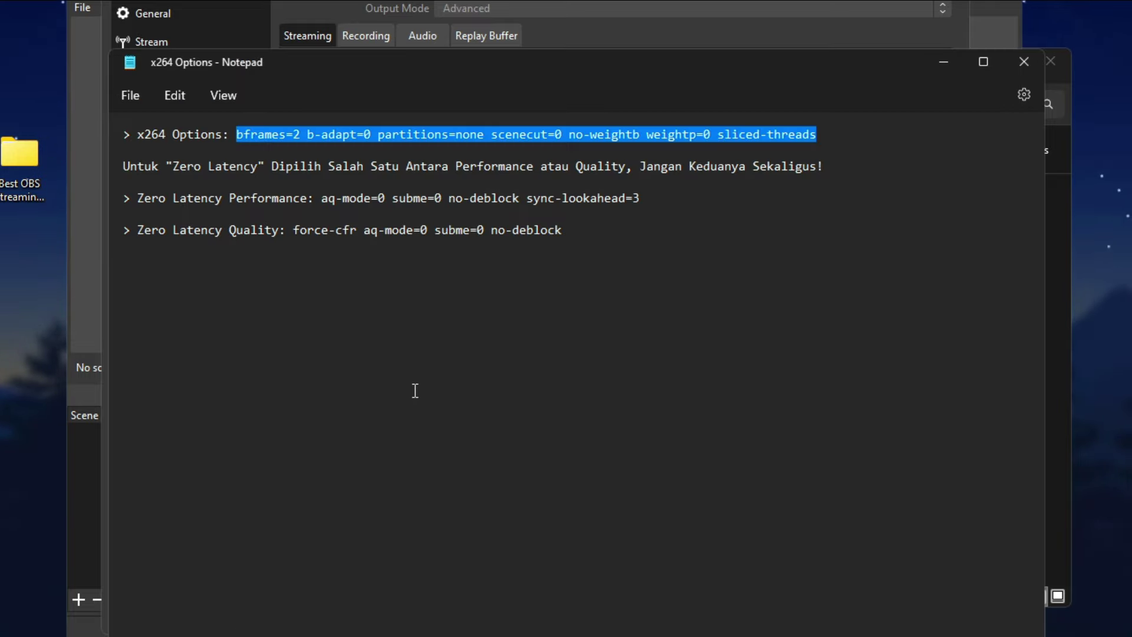
pyautogui.moveTo(138, 230); pyautogui.dragTo(279, 230)
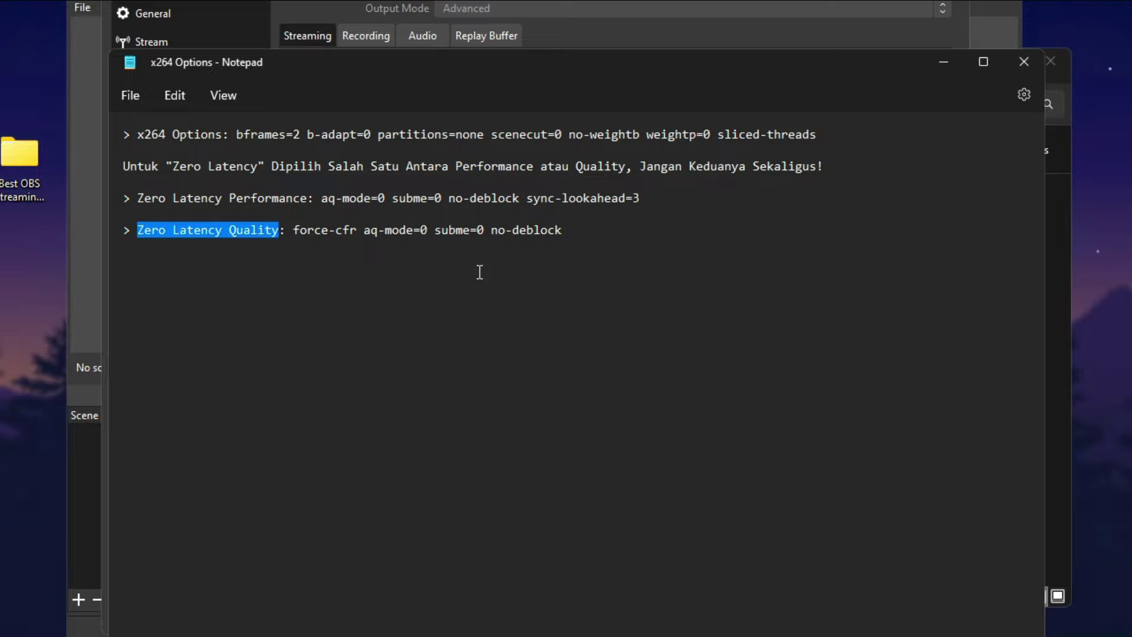
pyautogui.moveTo(231, 198); pyautogui.dragTo(311, 199)
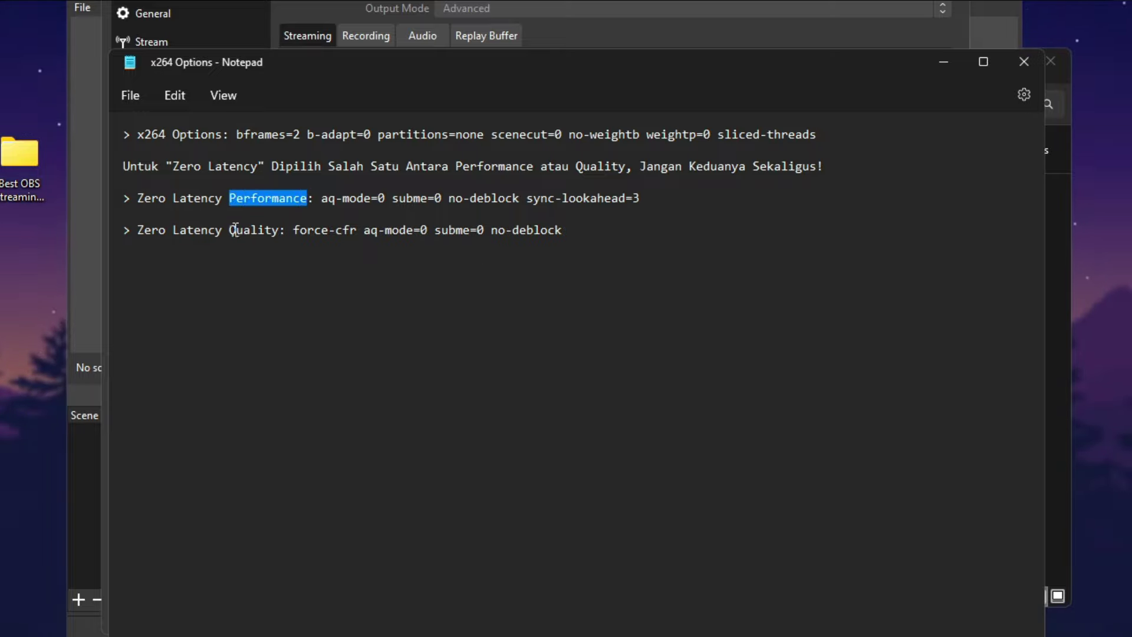
pyautogui.moveTo(231, 230); pyautogui.dragTo(280, 231)
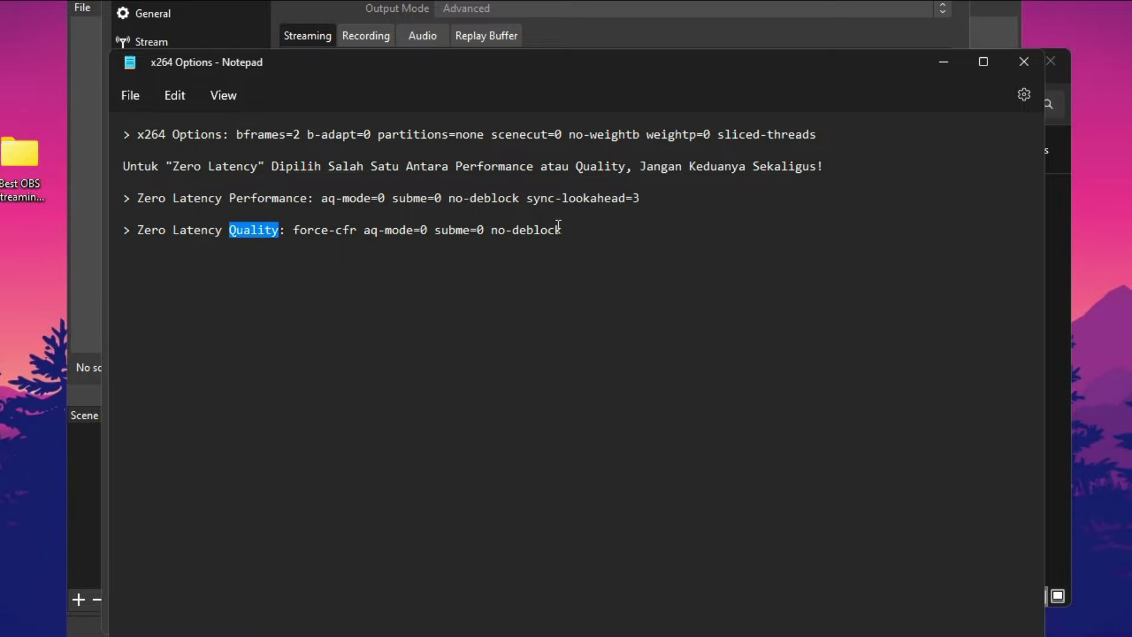
pyautogui.moveTo(563, 230); pyautogui.dragTo(293, 226)
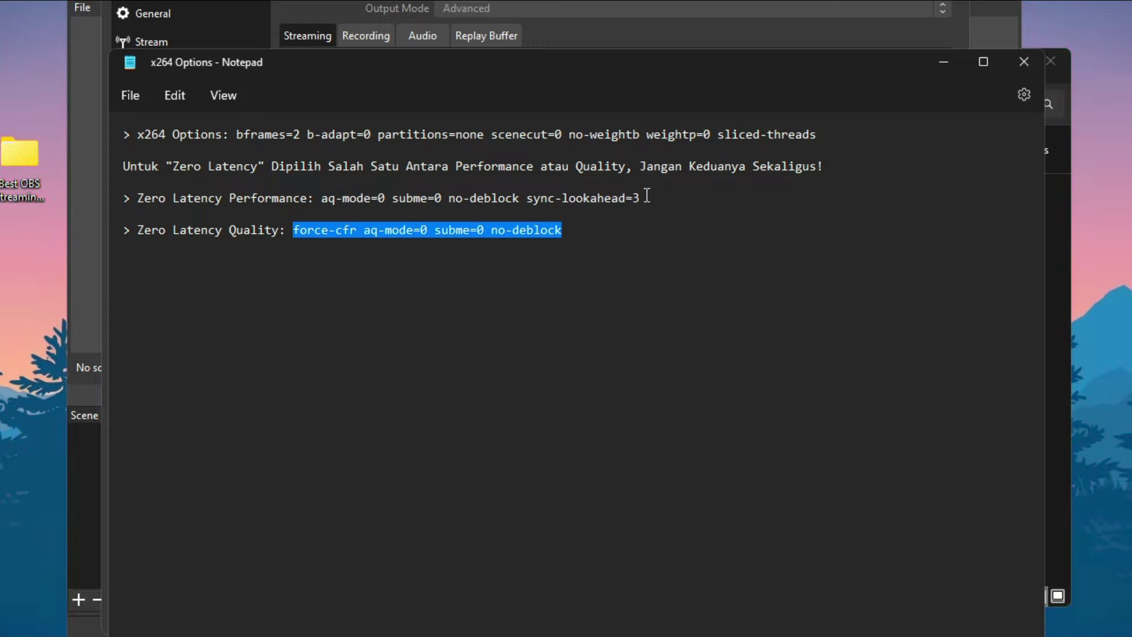
pyautogui.moveTo(647, 195); pyautogui.dragTo(322, 195)
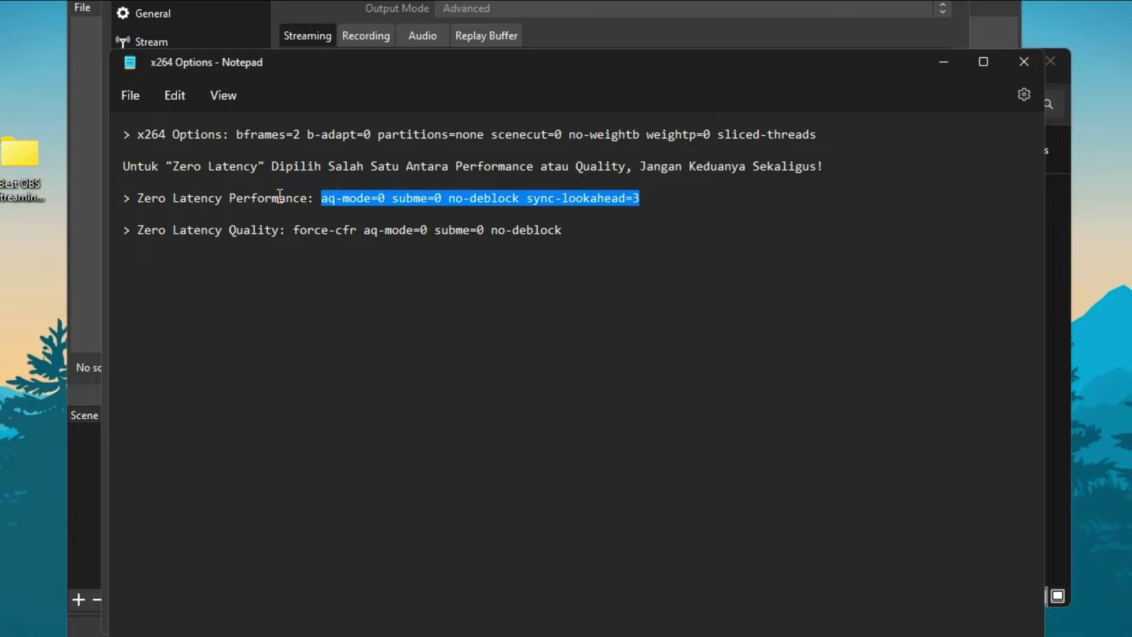
pyautogui.moveTo(581, 227); pyautogui.dragTo(293, 230)
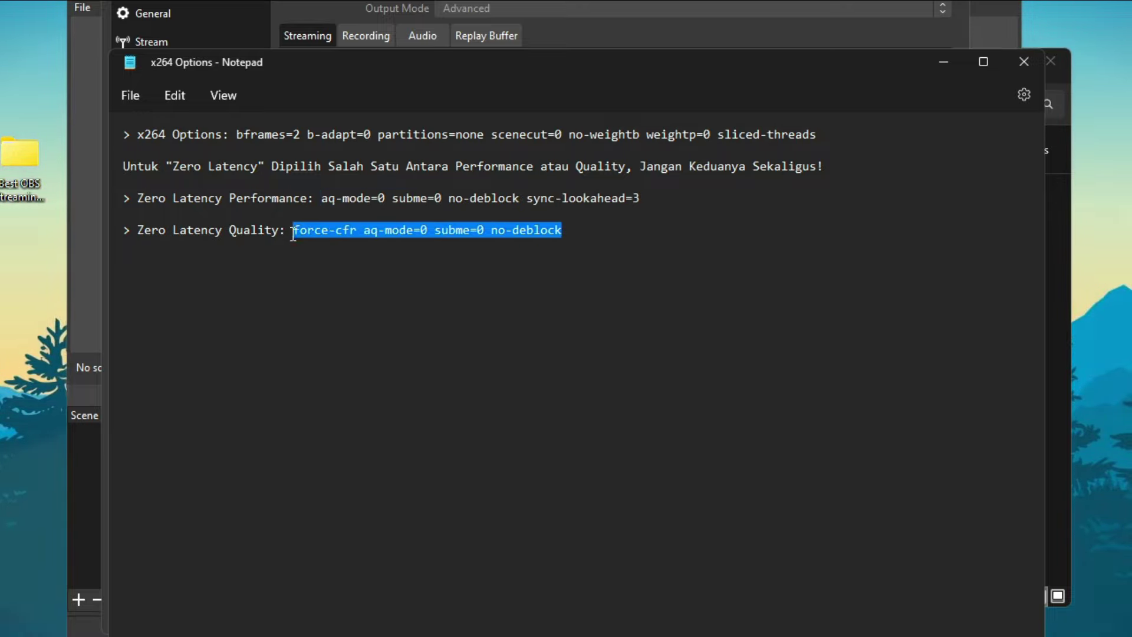
pyautogui.rightClick(322, 231)
pyautogui.click(425, 319)
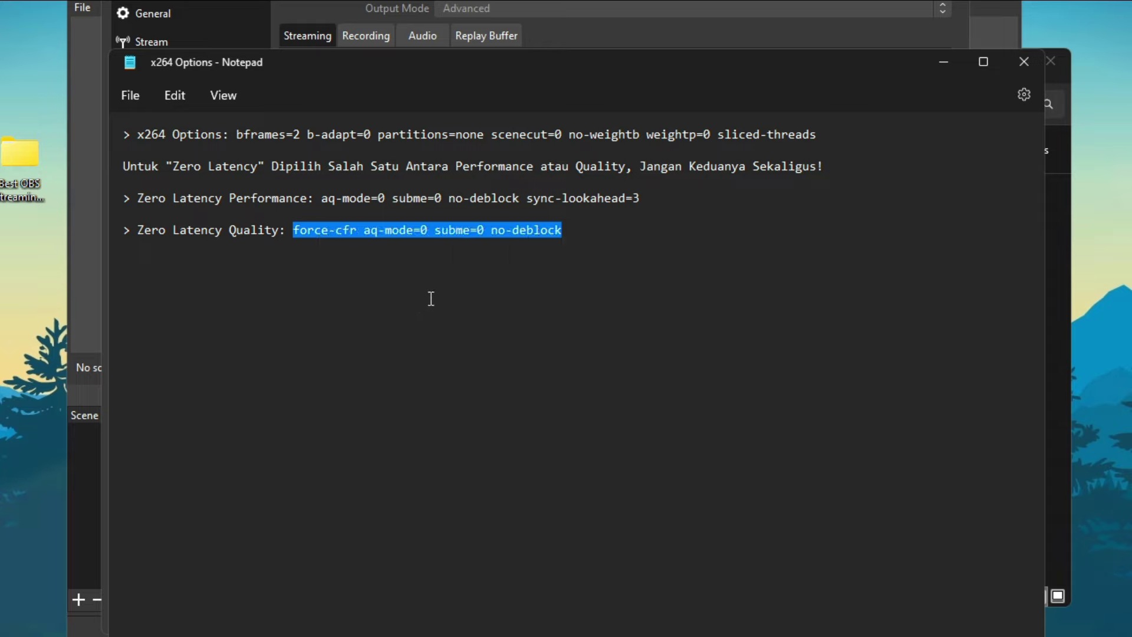
# Append the copied Zero Latency Quality flags after sliced-threads in the OBS x264 Options, separated by a space, and apply the settings
pyautogui.click(636, 27)
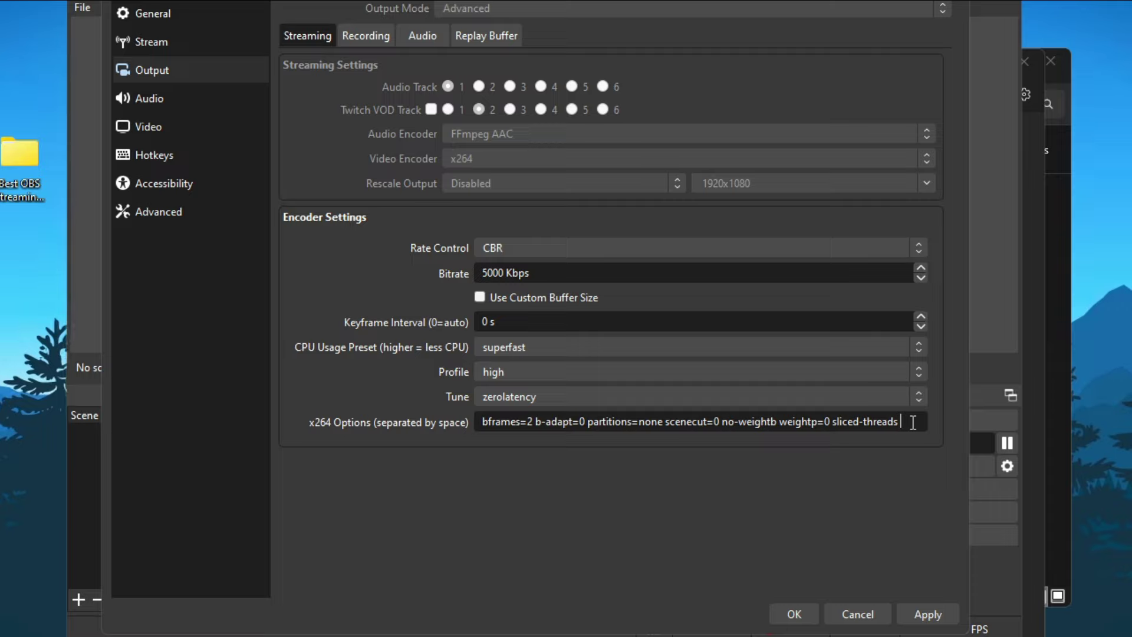
pyautogui.rightClick(913, 422)
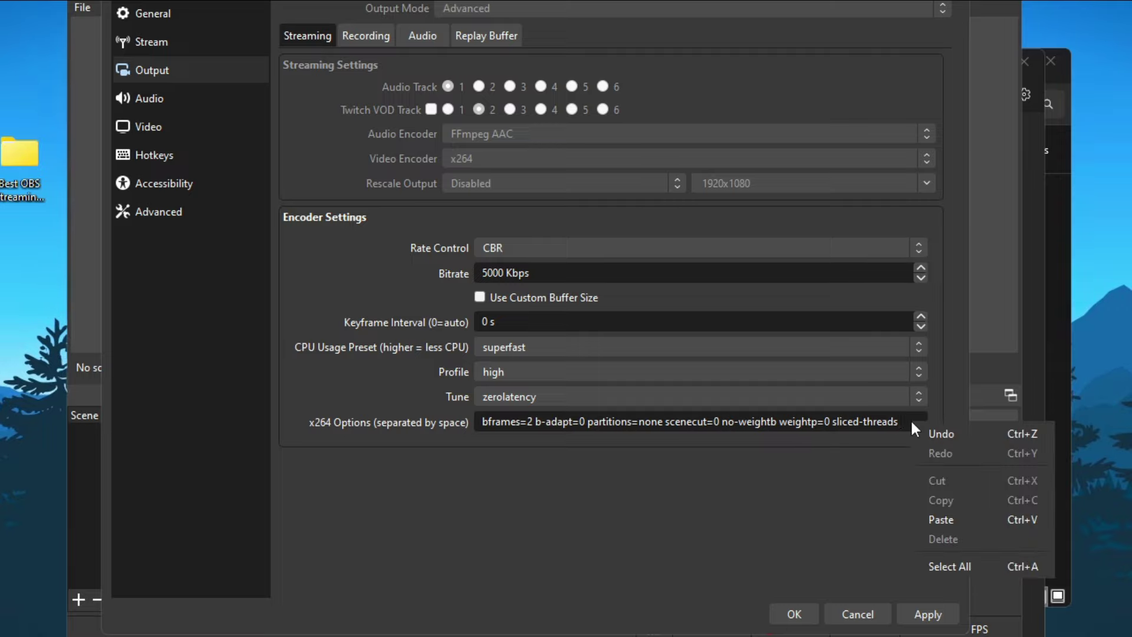
pyautogui.click(934, 516)
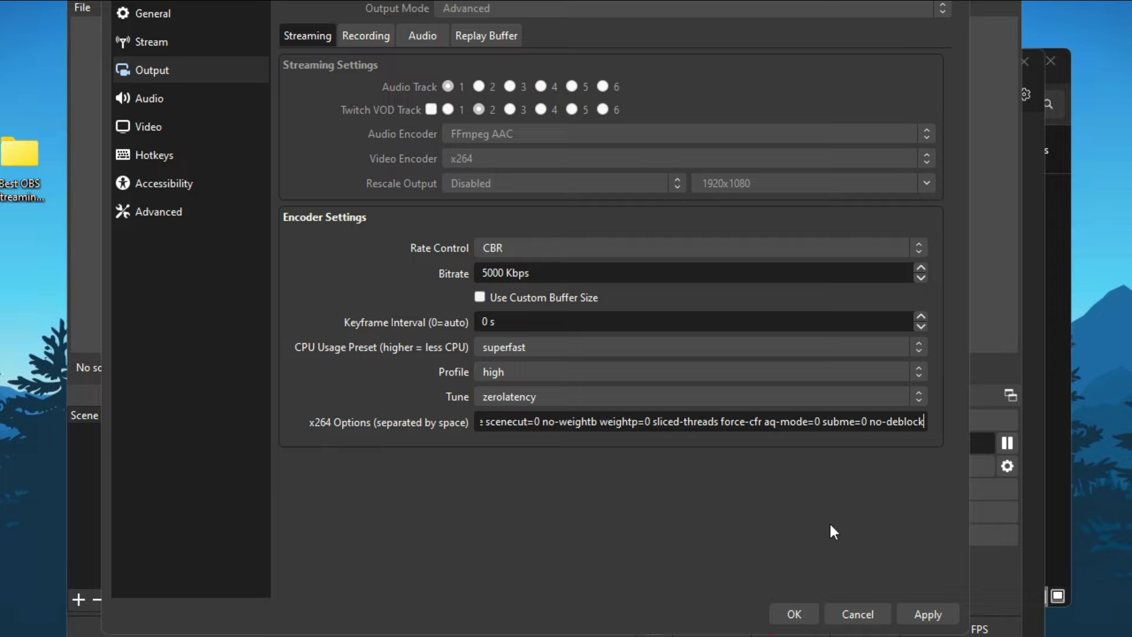
pyautogui.click(924, 615)
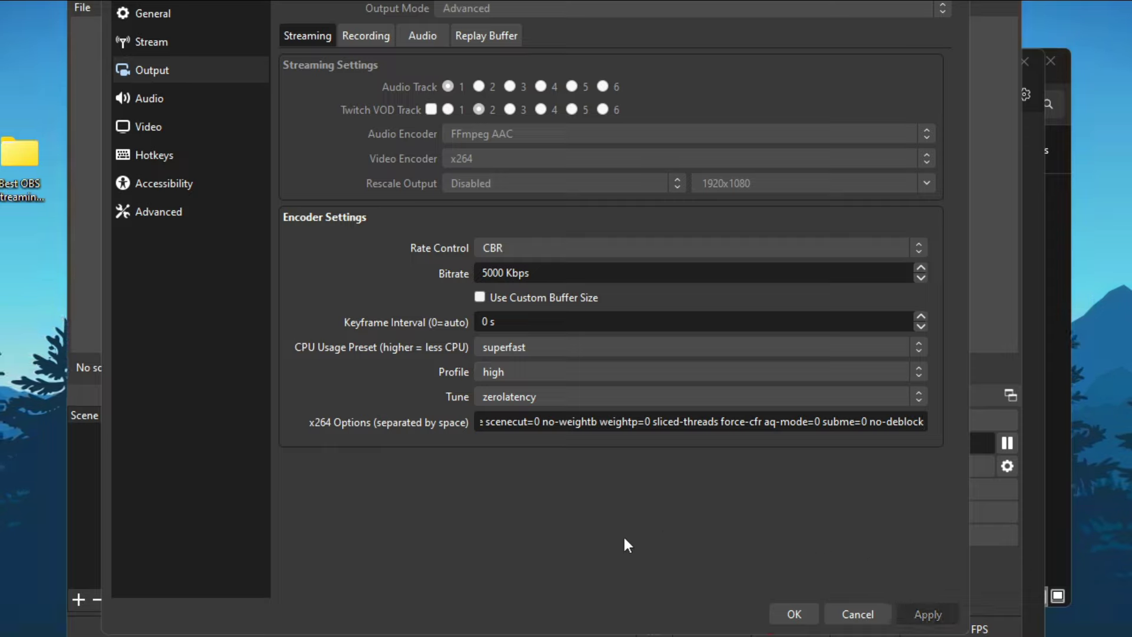
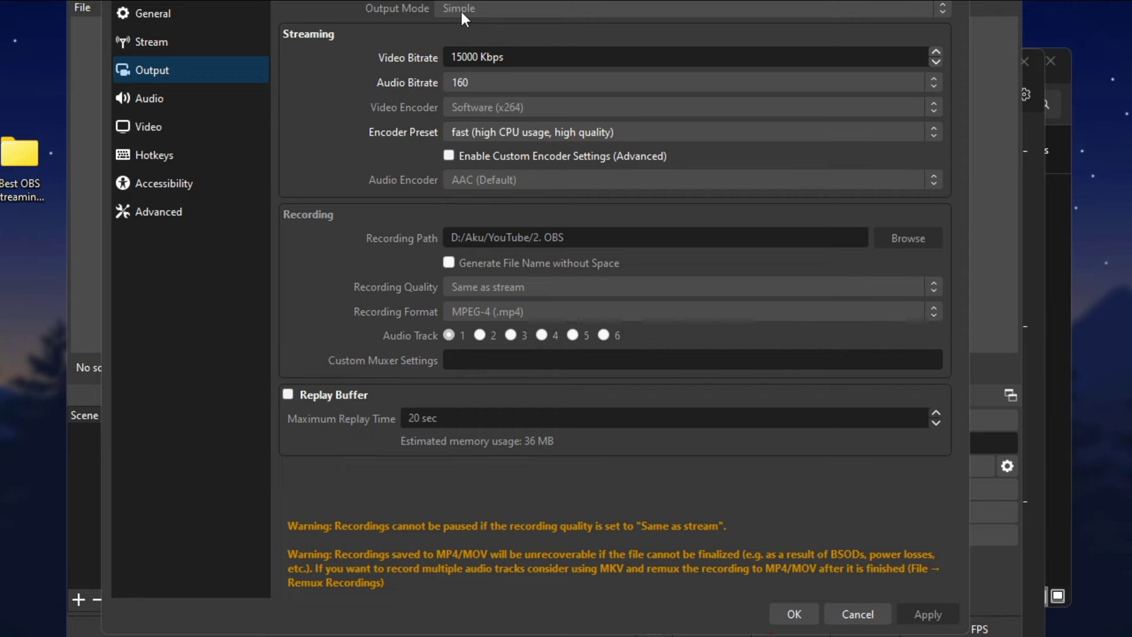
# Switch to the Best OBS Settings (Med-High) notes and examine the Low, Medium and High End PC presets, highlighting their headings
pyautogui.hotkey('alt', 'Tab')
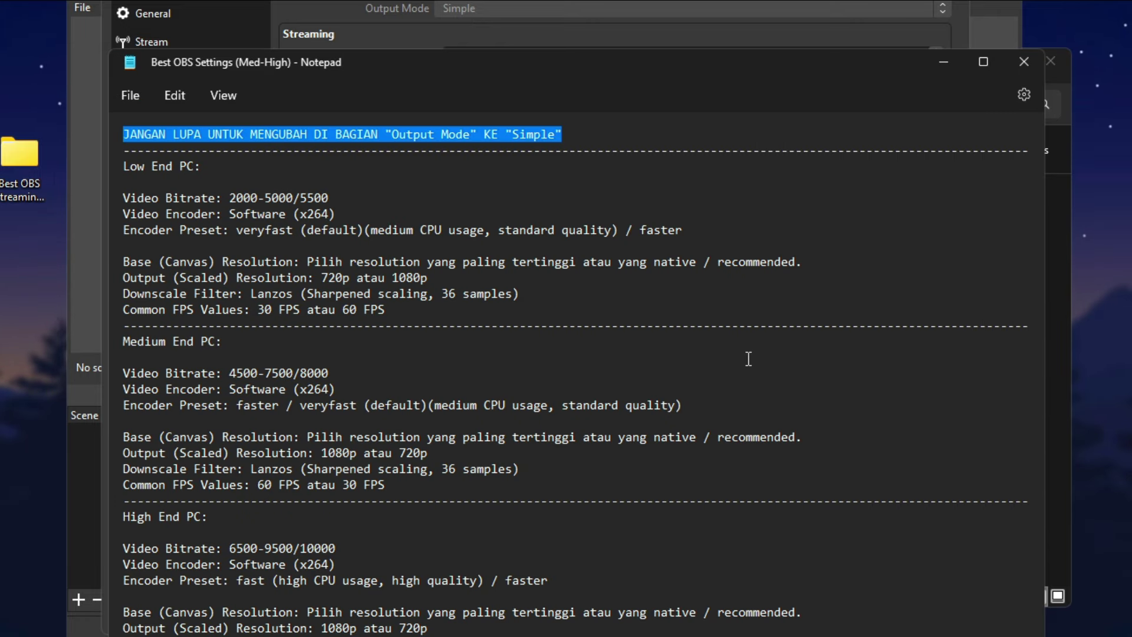
pyautogui.scroll(-1, 715, 362)
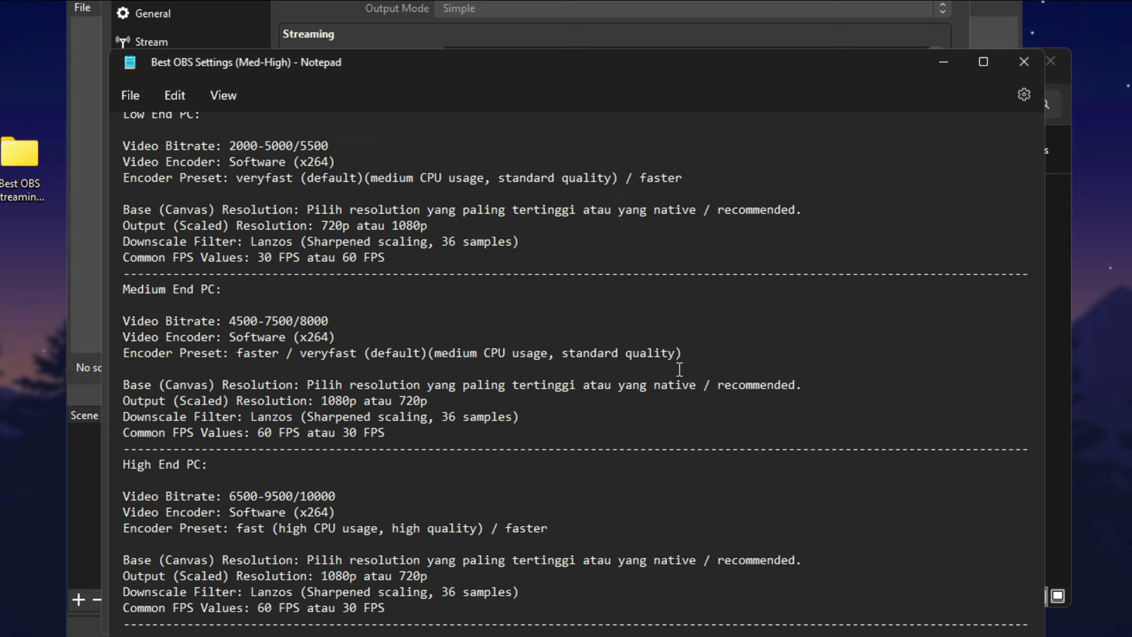
pyautogui.scroll(1, 501, 370)
pyautogui.click(140, 166)
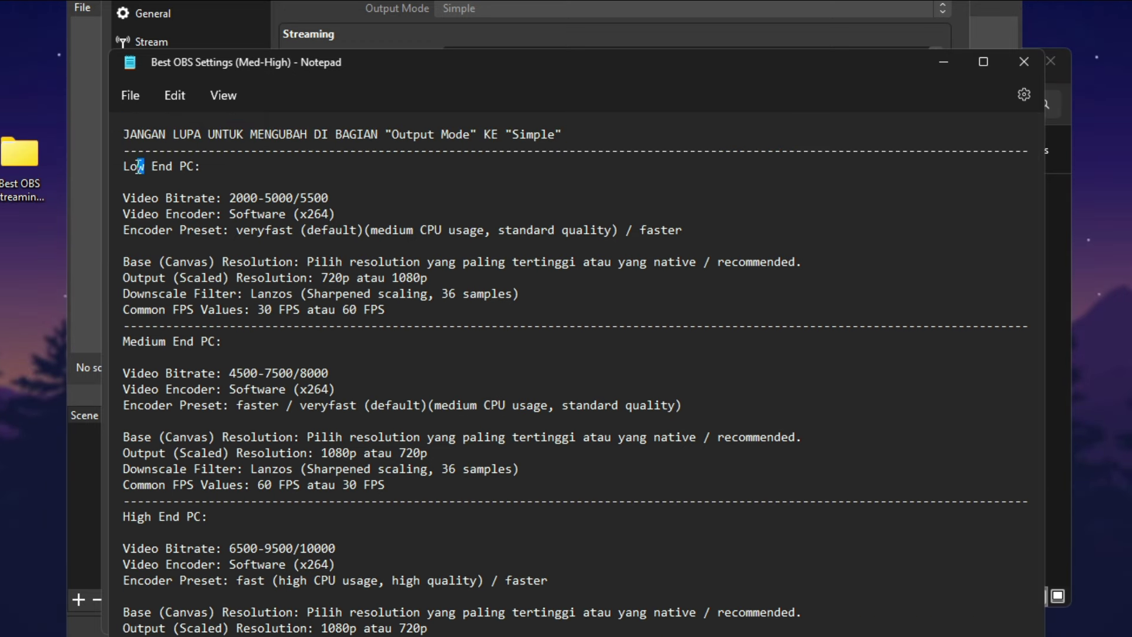
pyautogui.doubleClick(140, 166)
pyautogui.moveTo(166, 342); pyautogui.dragTo(129, 344)
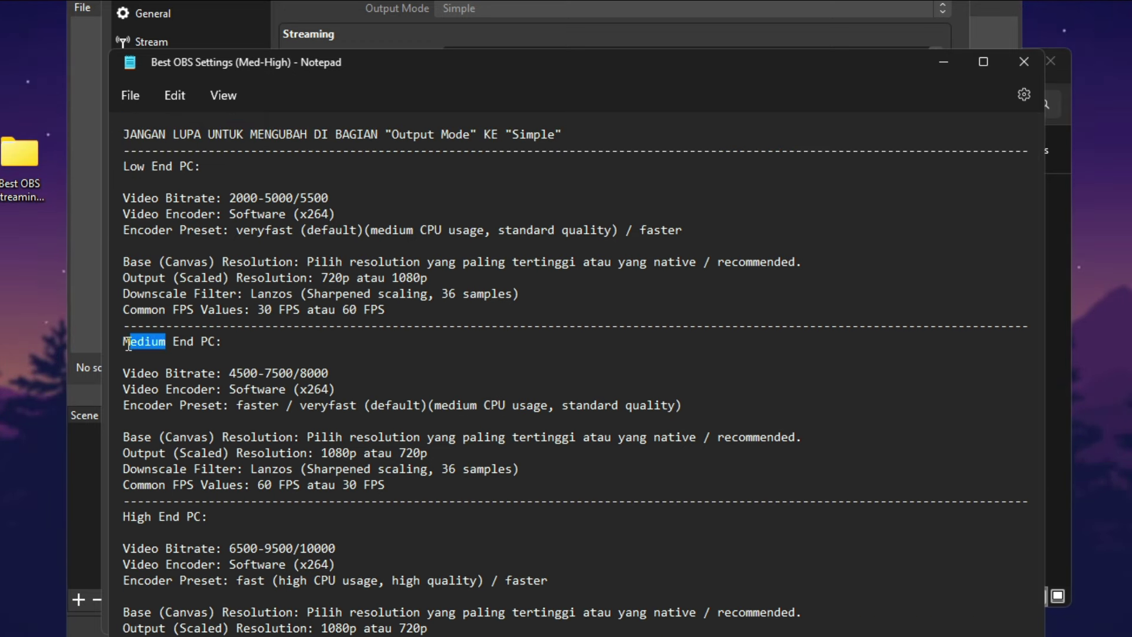
pyautogui.scroll(-1, 129, 344)
pyautogui.moveTo(151, 465); pyautogui.dragTo(123, 466)
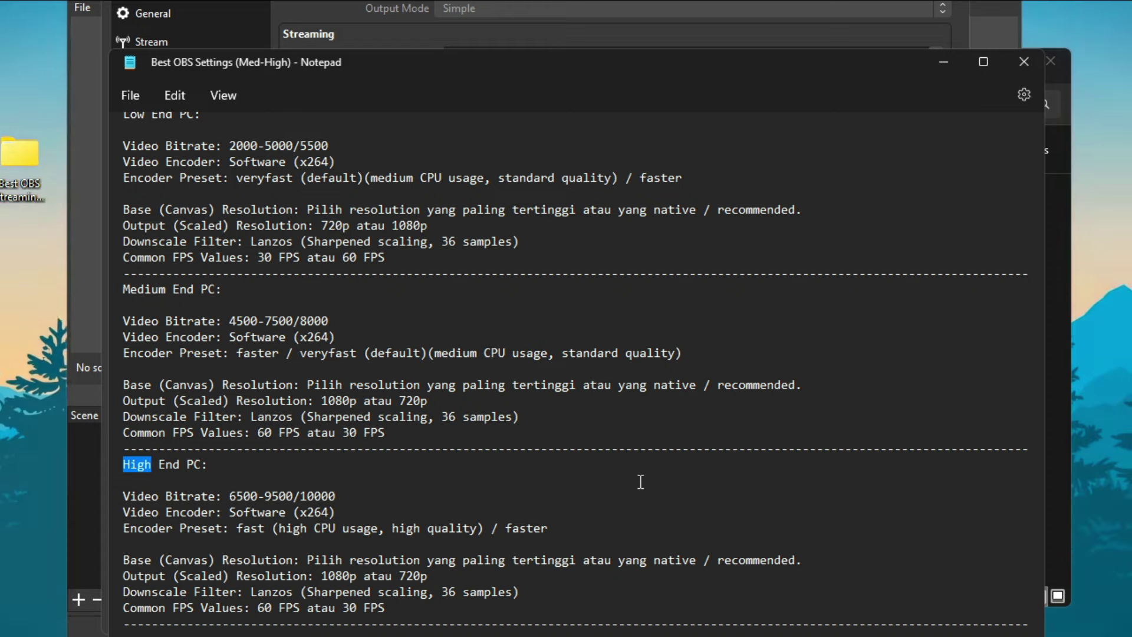
pyautogui.moveTo(166, 289); pyautogui.dragTo(124, 292)
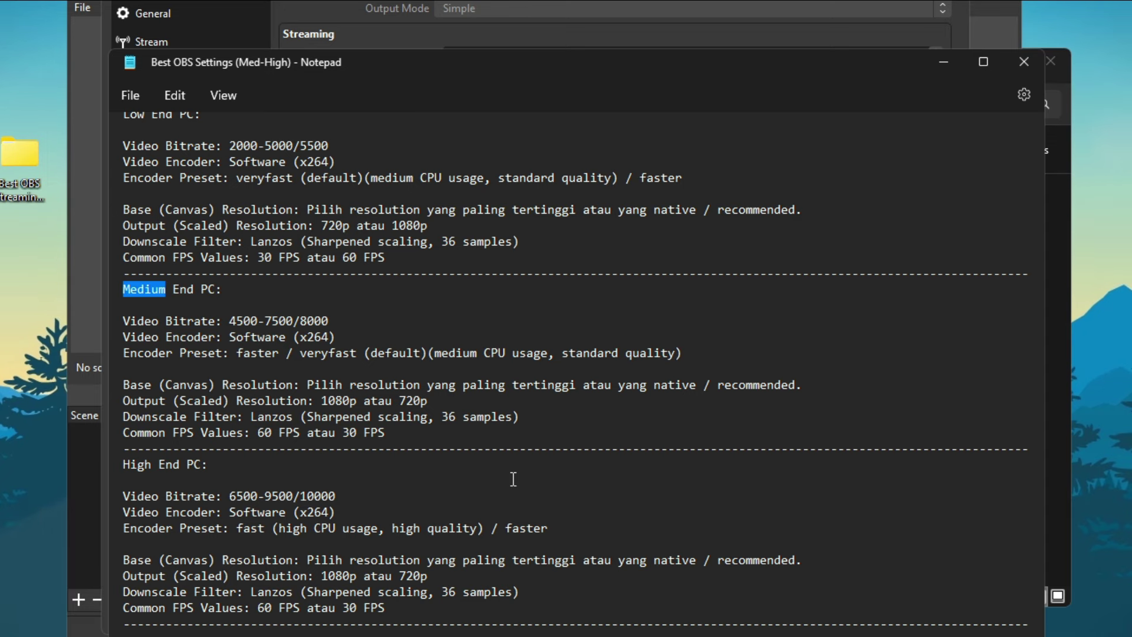
pyautogui.scroll(1, 513, 478)
pyautogui.scroll(-1, 513, 479)
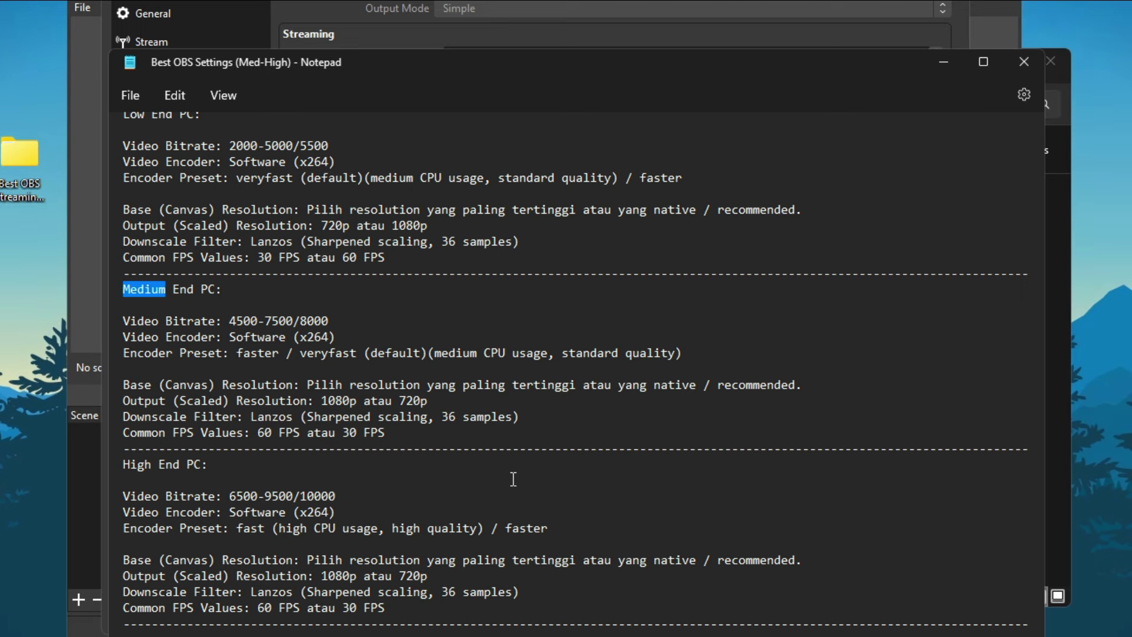
# Compare the Video Bitrate ranges for Low, Medium and High End PCs in the Med-High notes, highlighting each range
pyautogui.click(379, 32)
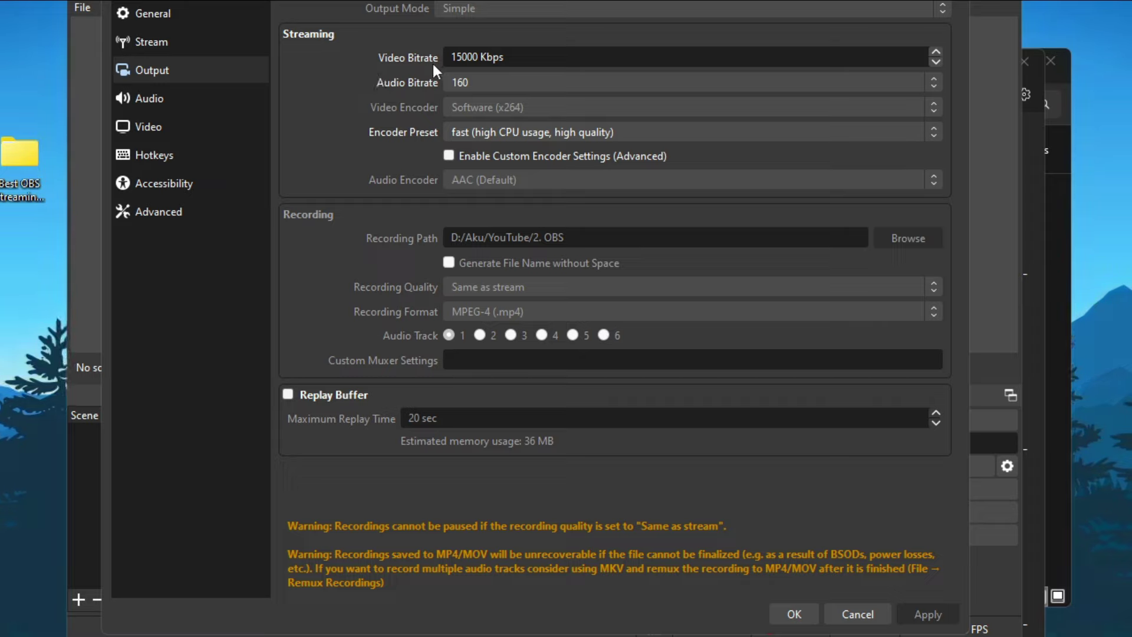
pyautogui.click(136, 636)
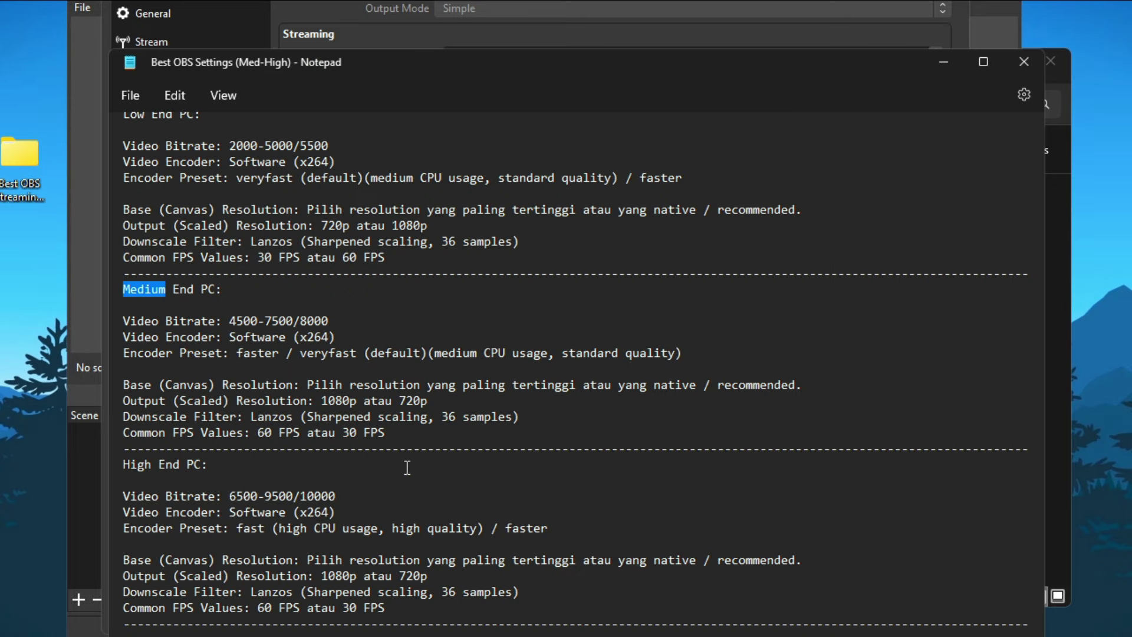
pyautogui.scroll(1, 287, 296)
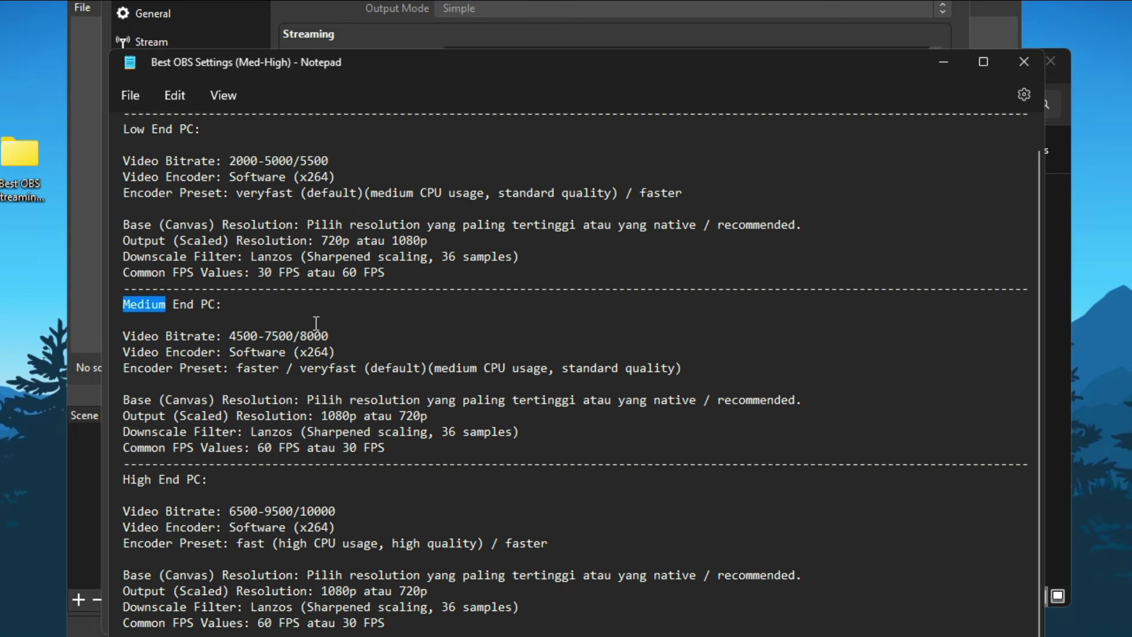
pyautogui.doubleClick(132, 160)
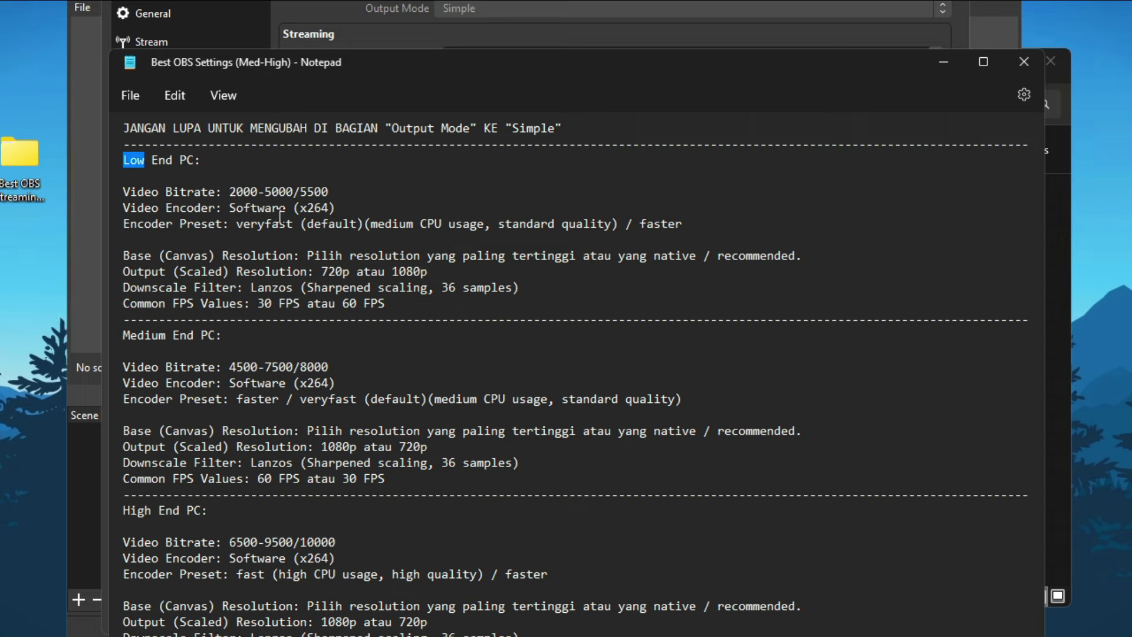
pyautogui.moveTo(230, 192); pyautogui.dragTo(330, 195)
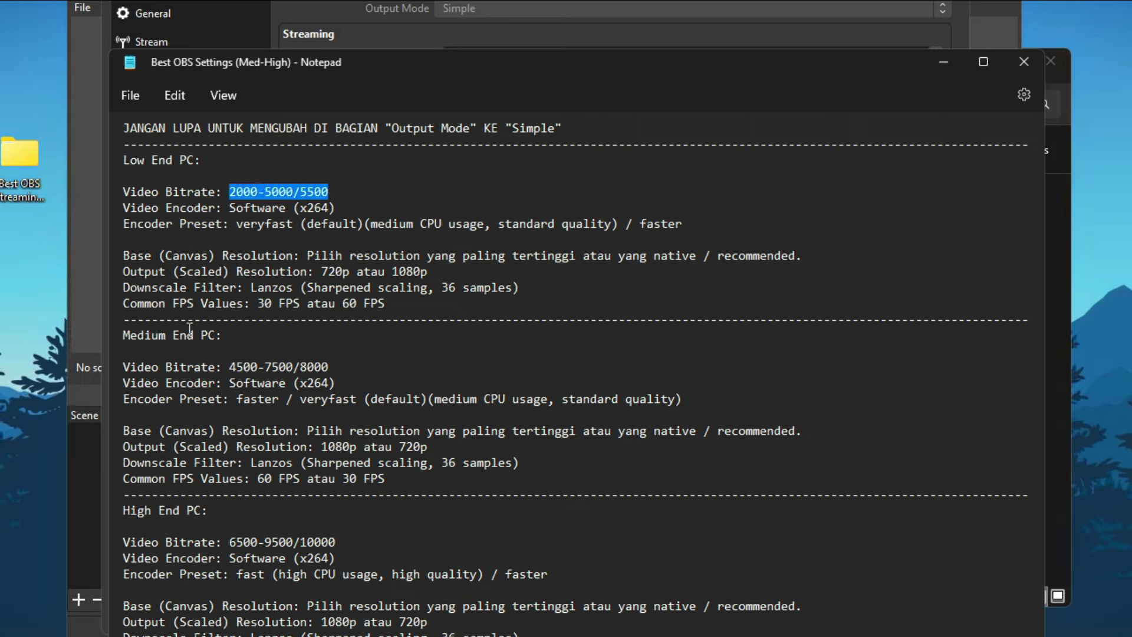
pyautogui.click(231, 368)
pyautogui.moveTo(231, 368); pyautogui.dragTo(334, 367)
pyautogui.scroll(-1, 333, 367)
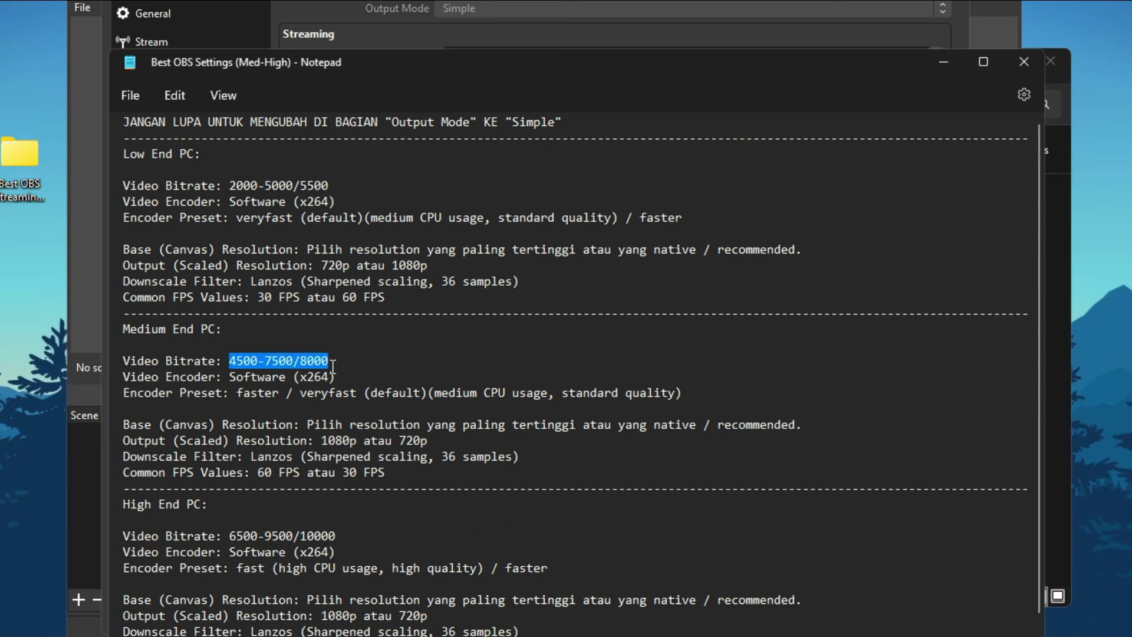
pyautogui.moveTo(151, 470); pyautogui.dragTo(123, 467)
pyautogui.moveTo(233, 495); pyautogui.dragTo(341, 496)
pyautogui.hotkey('ctrl', 'c')
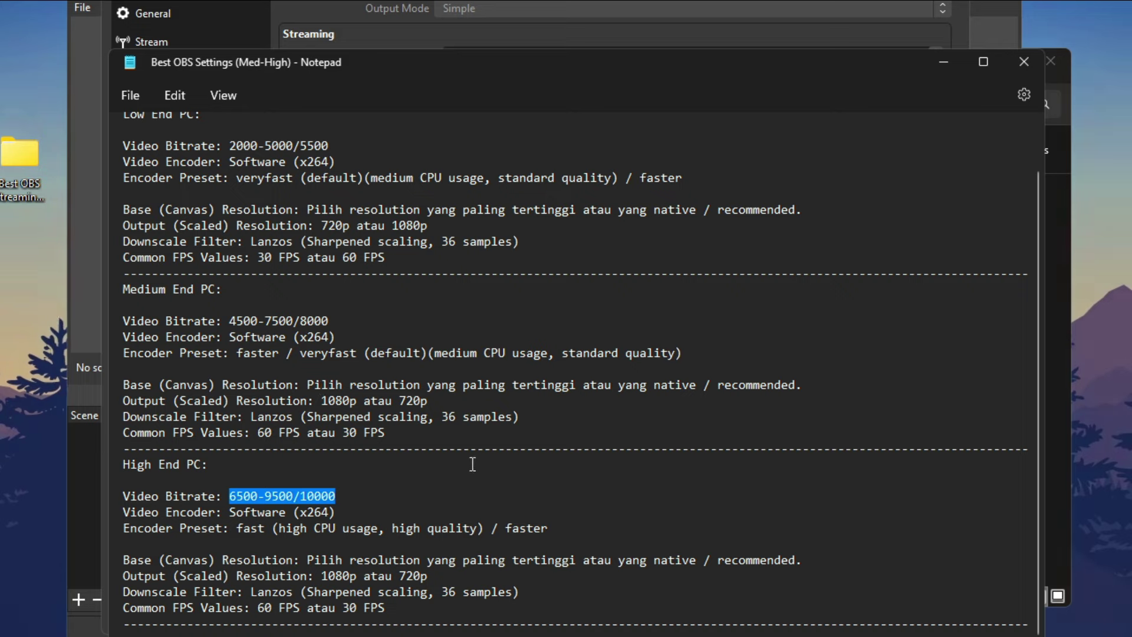
pyautogui.moveTo(166, 289); pyautogui.dragTo(122, 292)
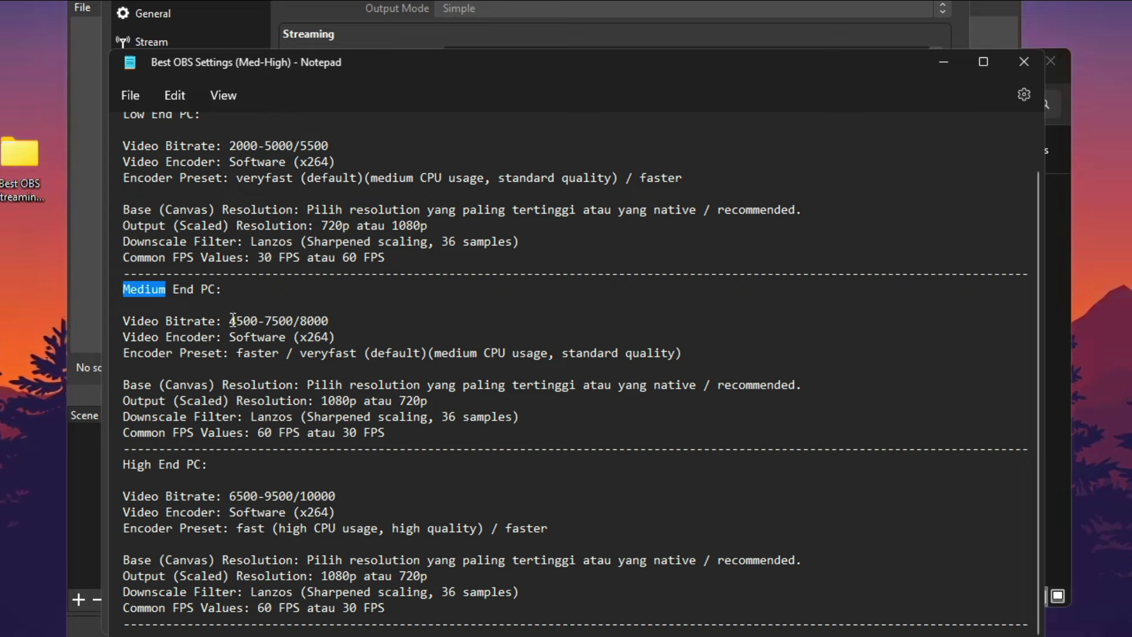
pyautogui.moveTo(230, 321); pyautogui.dragTo(330, 321)
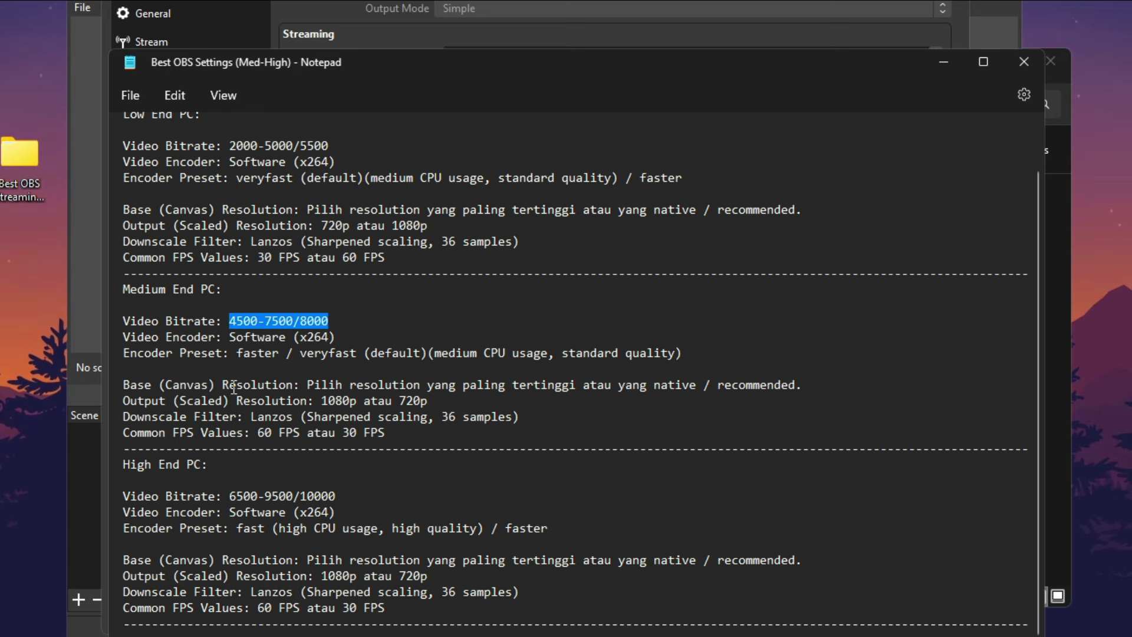
# Switch to the OBS output settings and set the streaming video bitrate to 6000 Kbps and the audio bitrate to 160
pyautogui.click(293, 33)
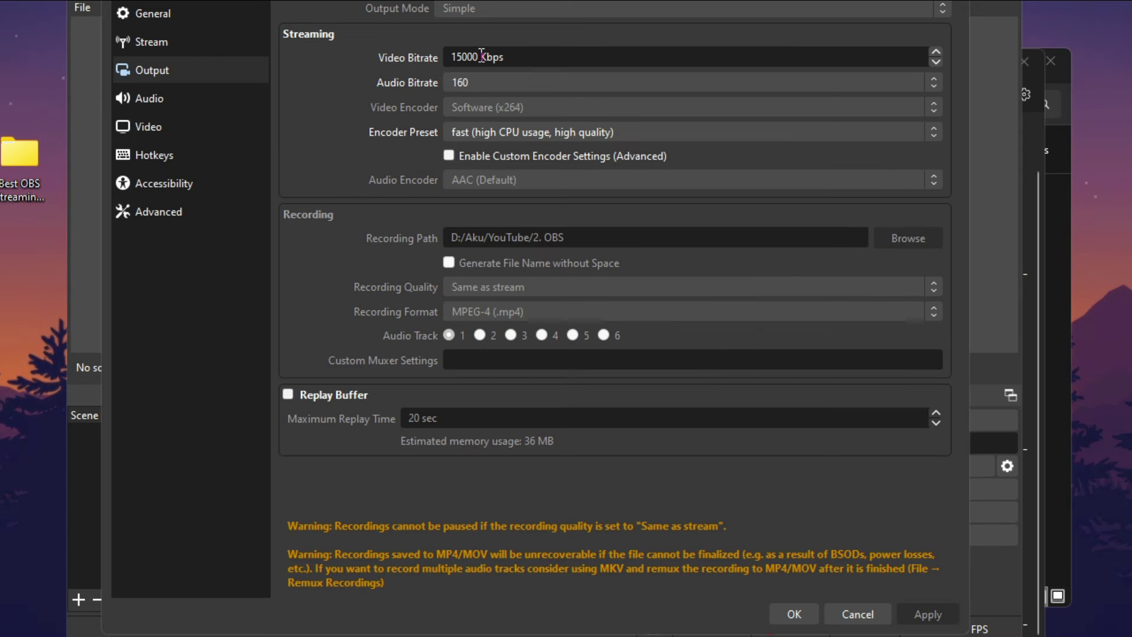
pyautogui.moveTo(505, 58); pyautogui.dragTo(431, 57)
pyautogui.write('6000')
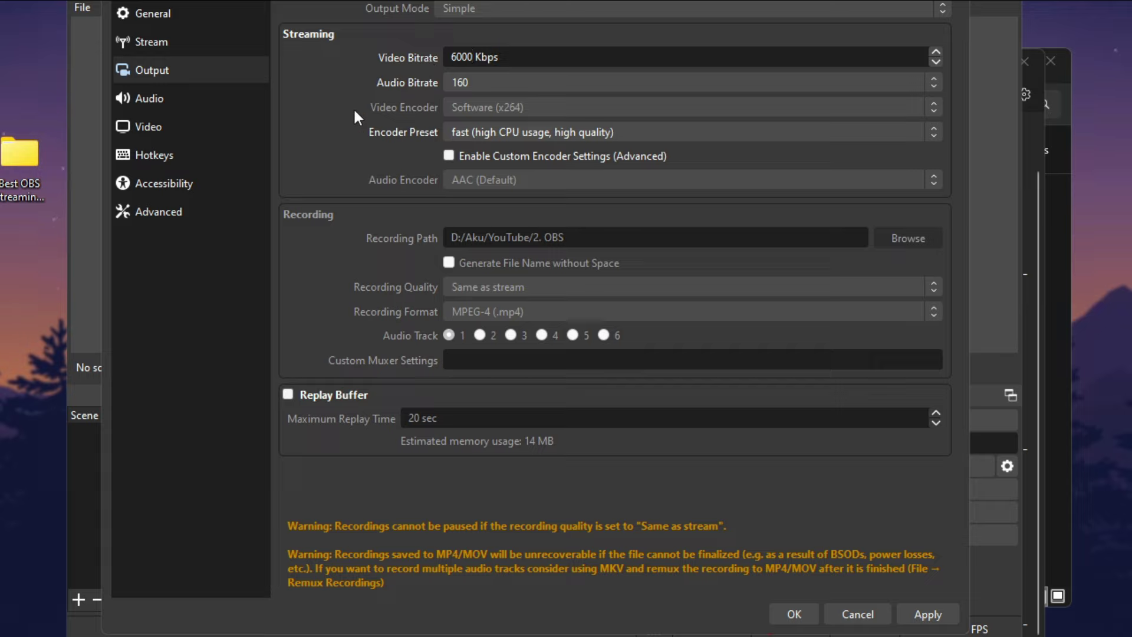
pyautogui.click(473, 82)
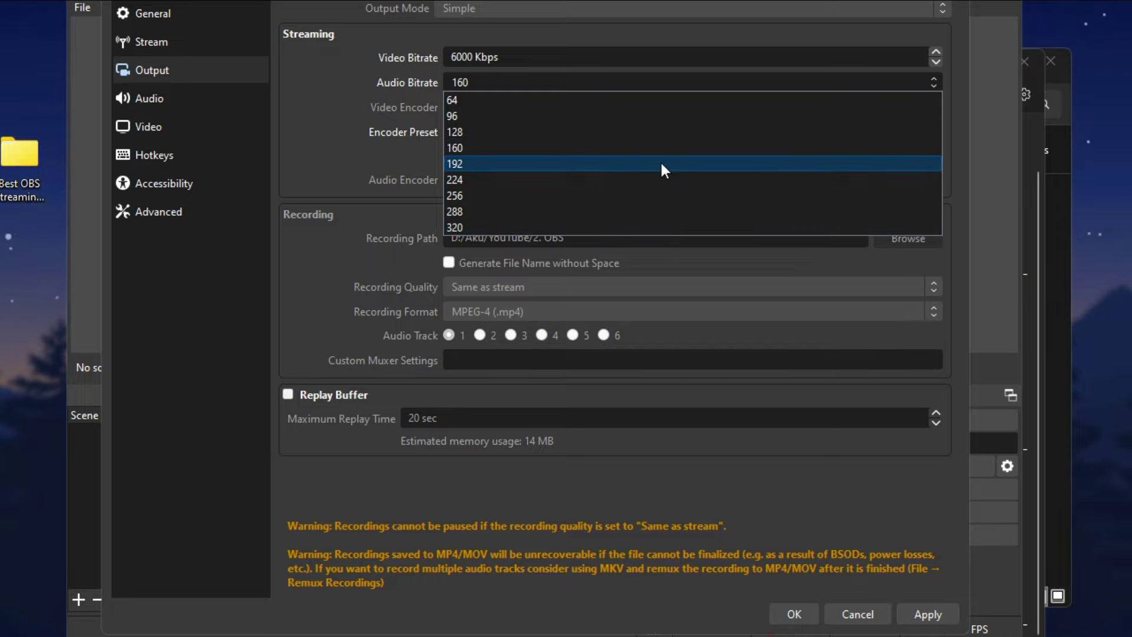
pyautogui.click(519, 149)
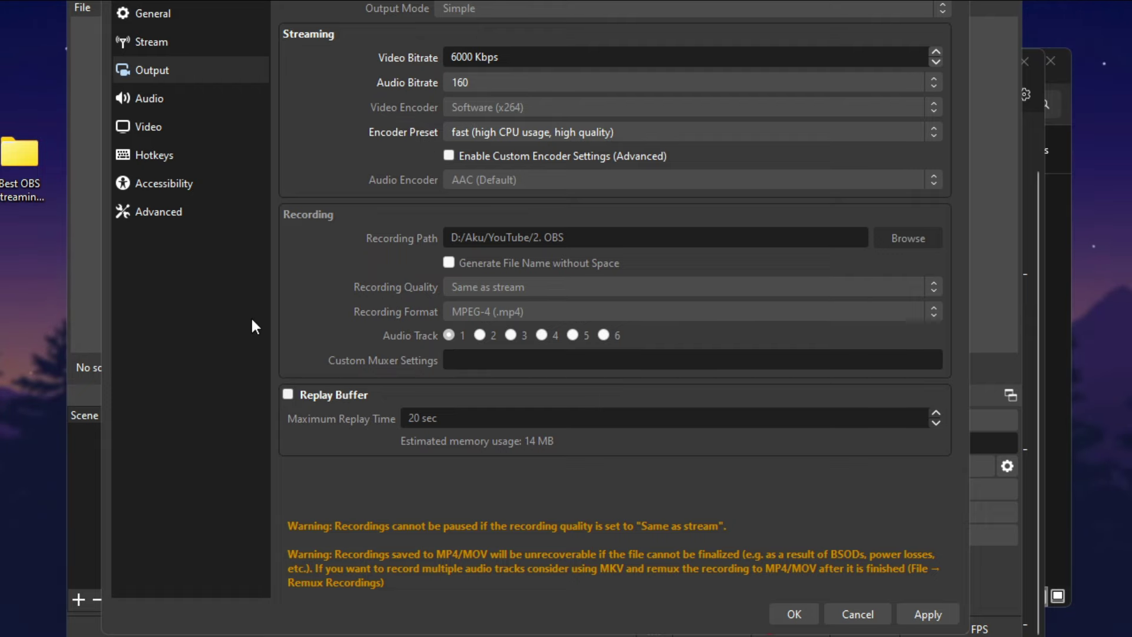
# Return to the Med-High notes and compare the Encoder Preset recommendations for Low, Medium and High End PCs, highlighting them
pyautogui.click(43, 636)
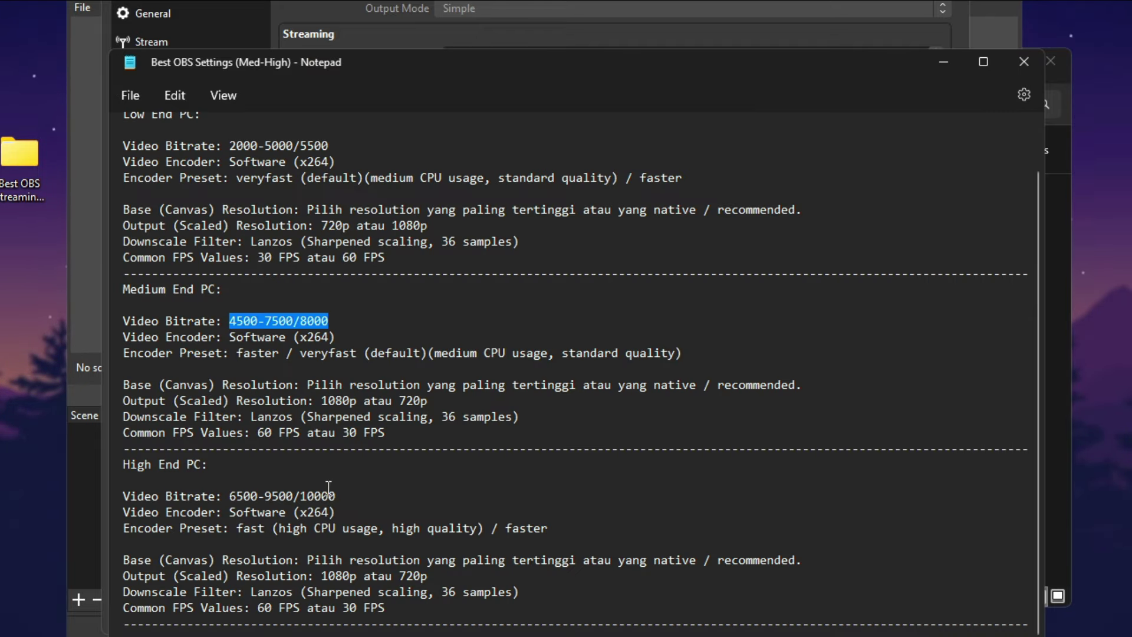
pyautogui.scroll(1, 370, 463)
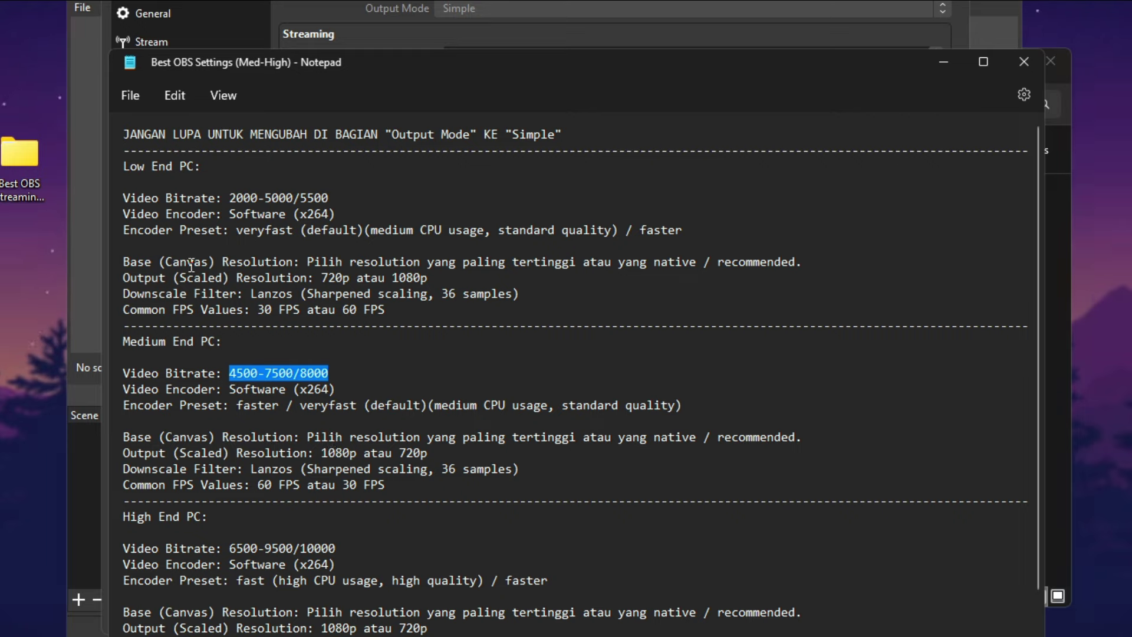
pyautogui.moveTo(147, 168); pyautogui.dragTo(124, 167)
pyautogui.moveTo(242, 231); pyautogui.dragTo(363, 231)
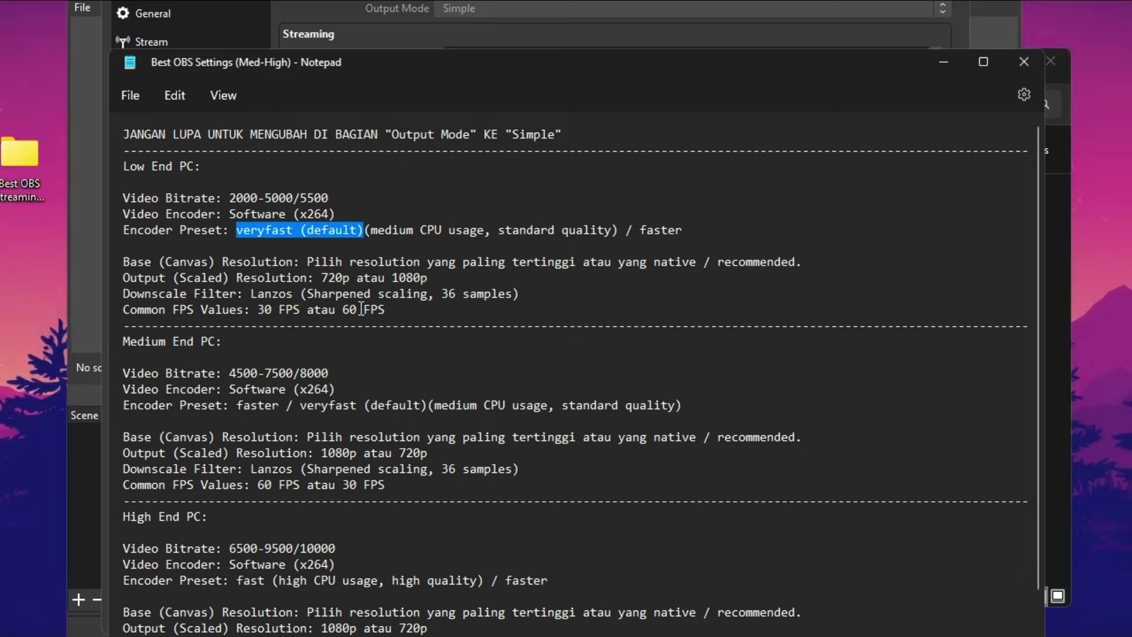
pyautogui.click(164, 342)
pyautogui.moveTo(164, 342); pyautogui.dragTo(123, 342)
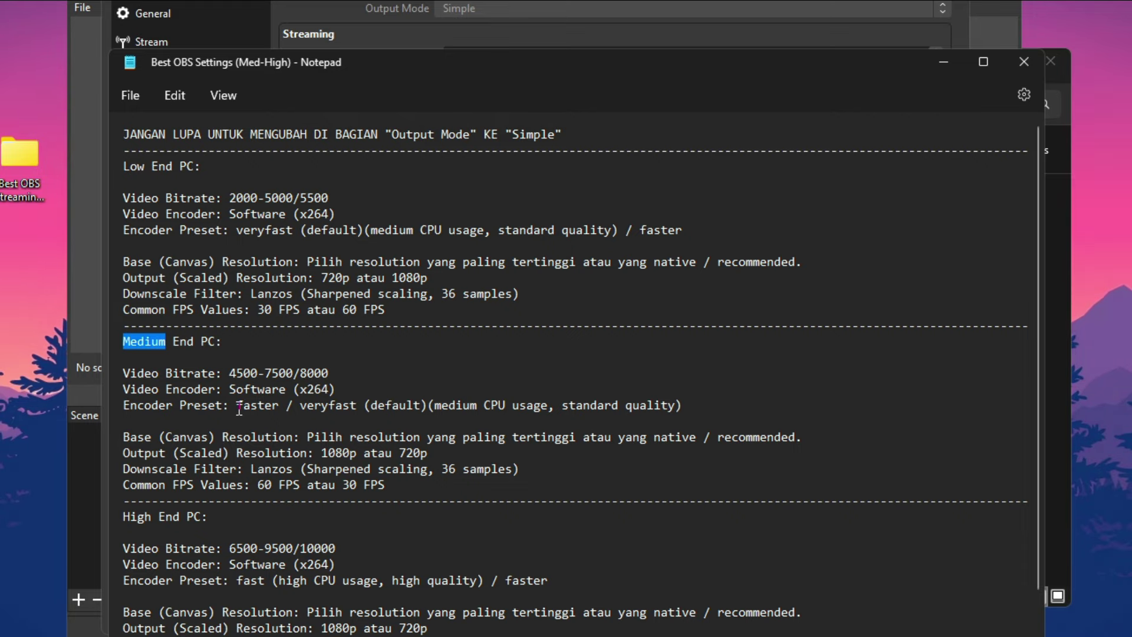
pyautogui.moveTo(236, 408); pyautogui.dragTo(434, 406)
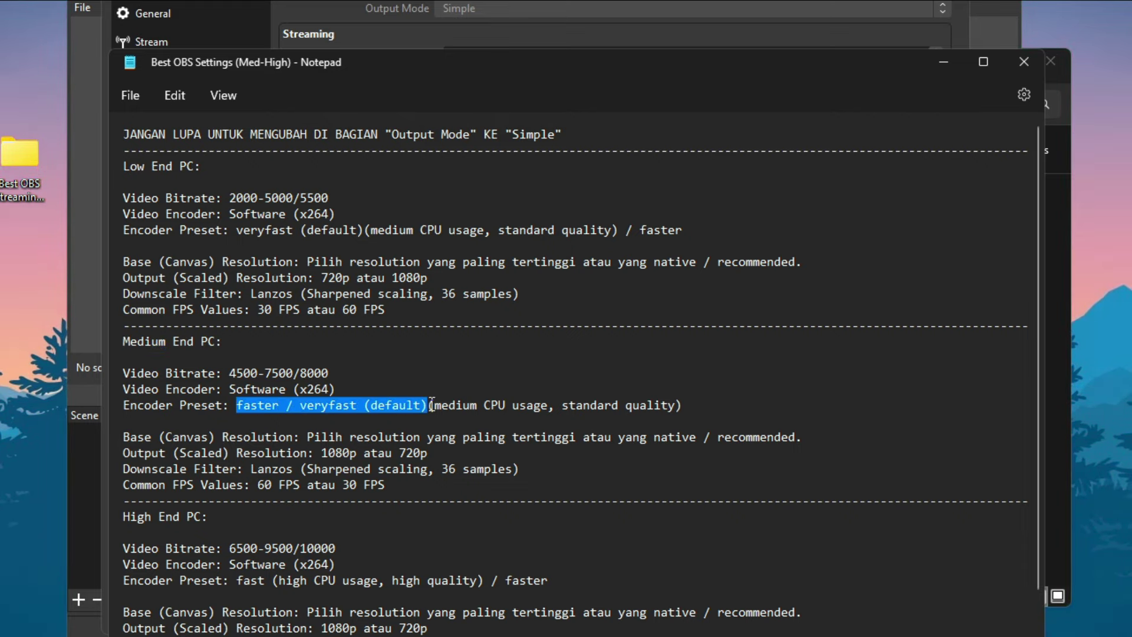
pyautogui.scroll(-1, 784, 395)
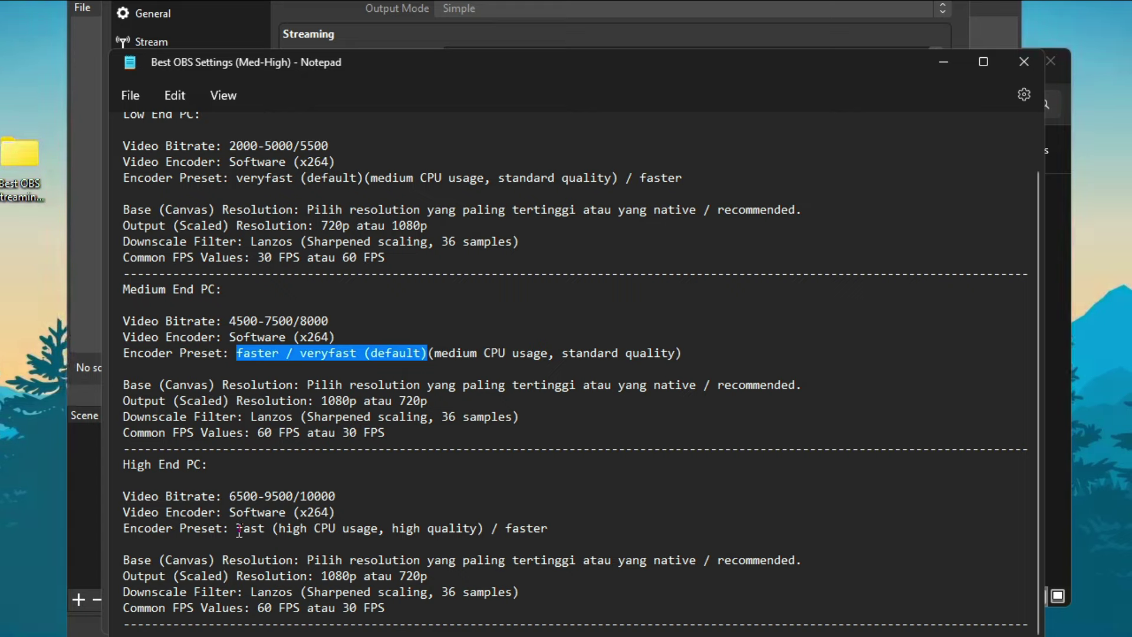
pyautogui.moveTo(237, 529); pyautogui.dragTo(279, 529)
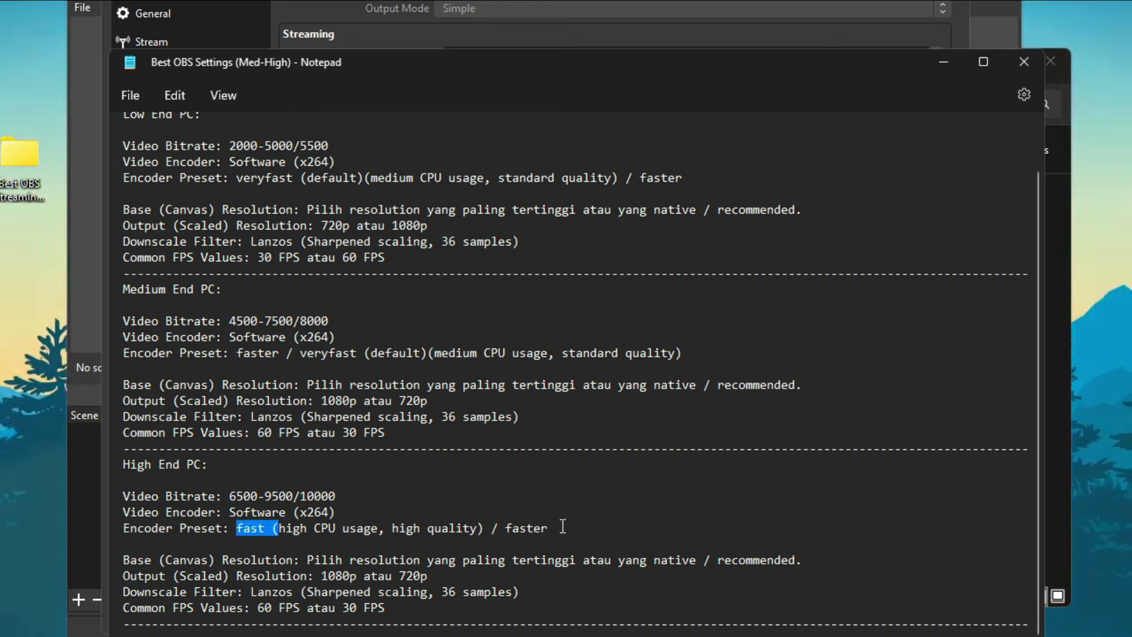
pyautogui.moveTo(555, 528); pyautogui.dragTo(493, 529)
pyautogui.scroll(1, 585, 473)
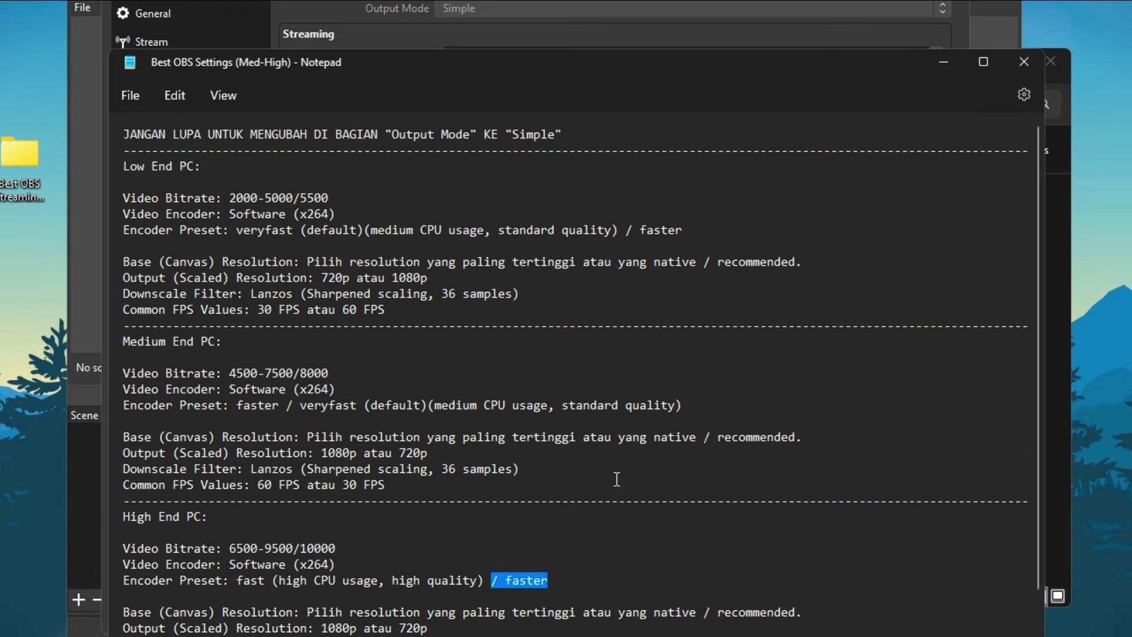
pyautogui.scroll(-1, 617, 479)
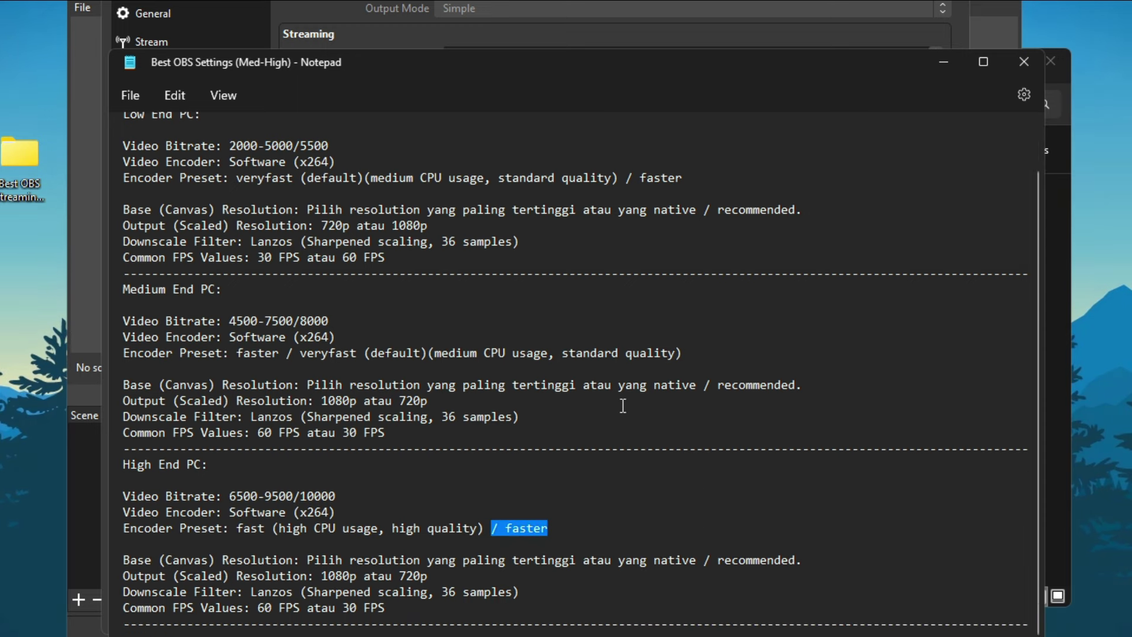
pyautogui.scroll(1, 620, 407)
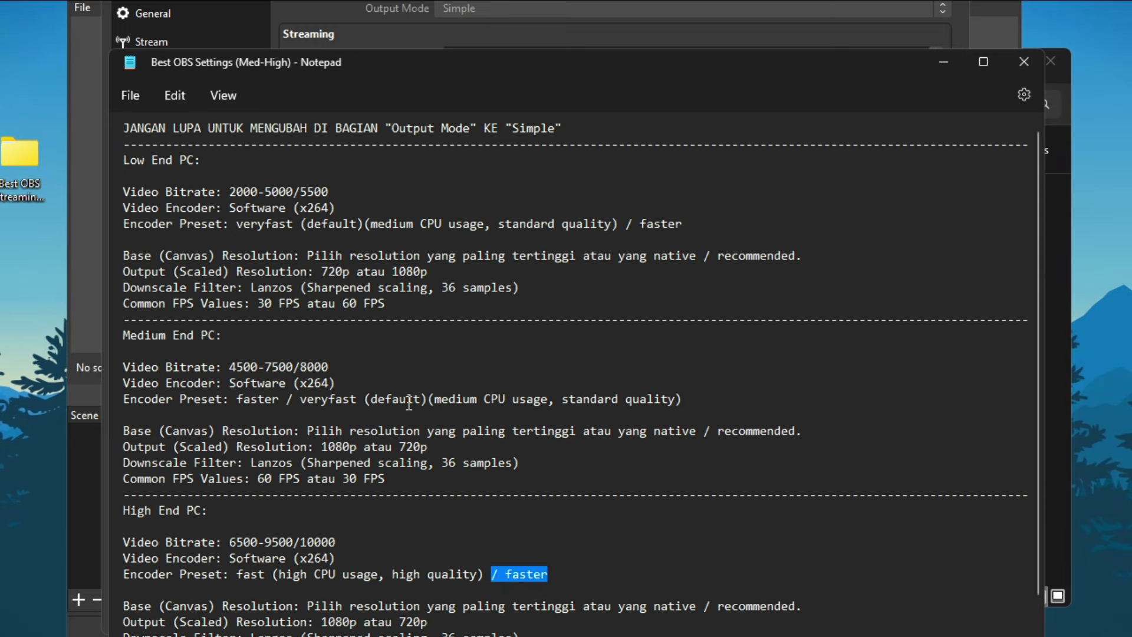
# Highlight the Medium End PC's first Encoder Preset in the notes and set the OBS streaming Encoder Preset to faster
pyautogui.doubleClick(128, 336)
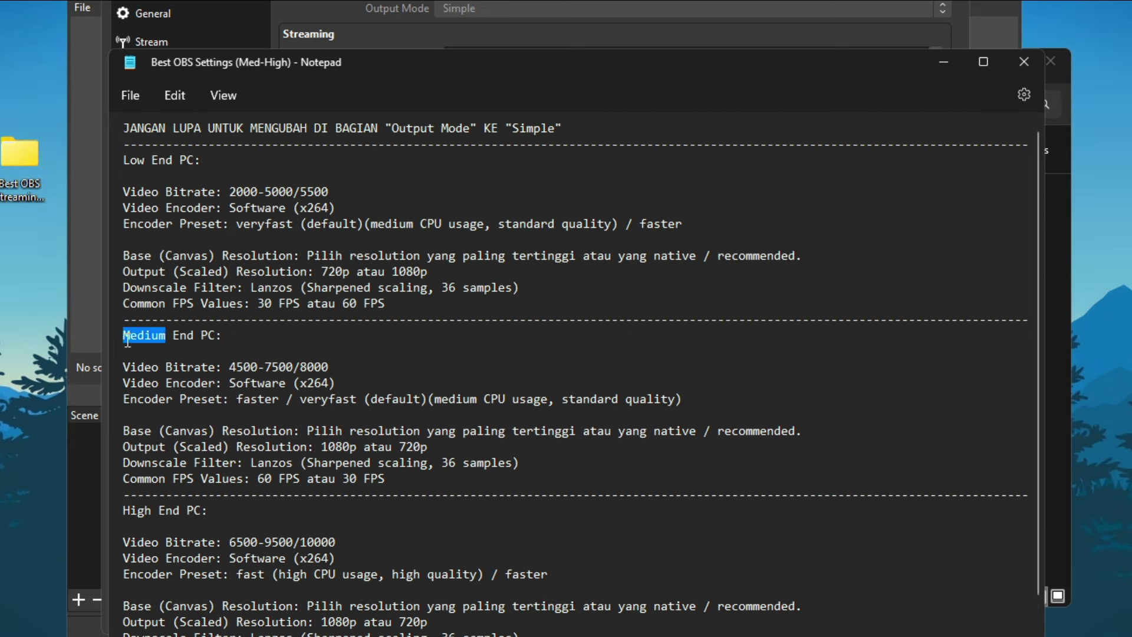
pyautogui.doubleClick(243, 401)
pyautogui.click(649, 34)
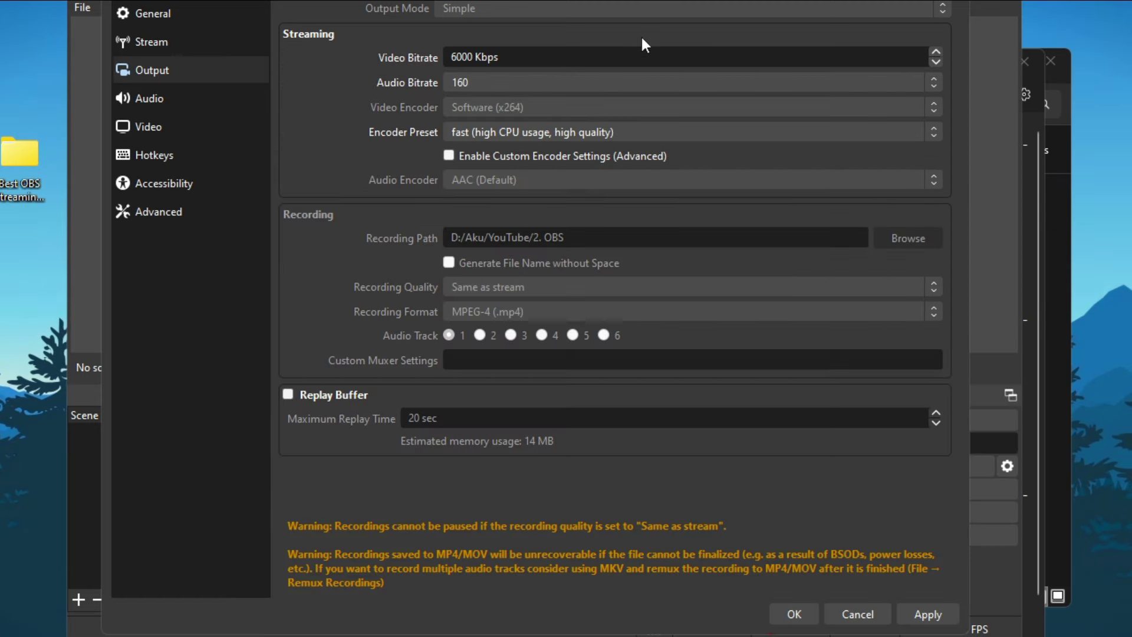
pyautogui.click(484, 131)
pyautogui.click(503, 198)
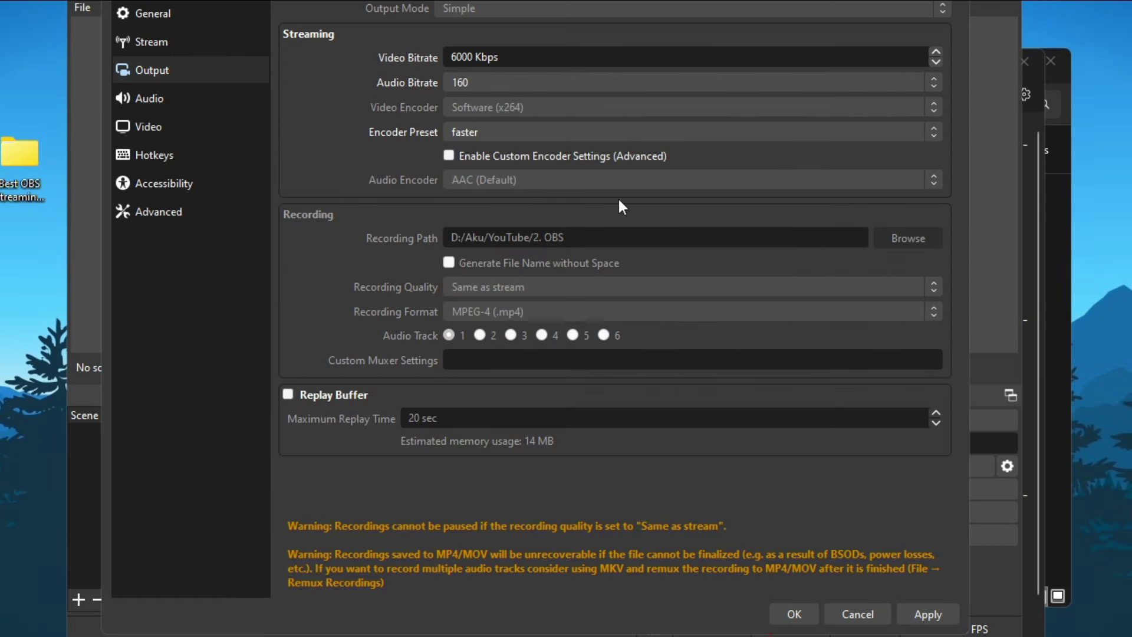
# Close the Med-High notes and apply the OBS output settings
pyautogui.click(94, 631)
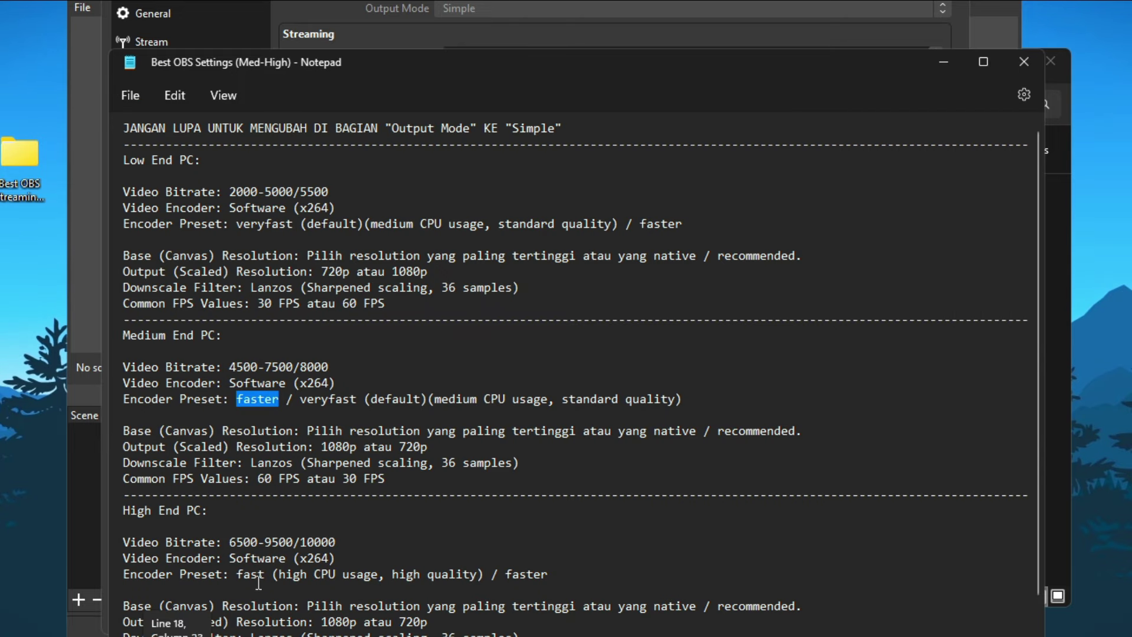
pyautogui.click(1026, 63)
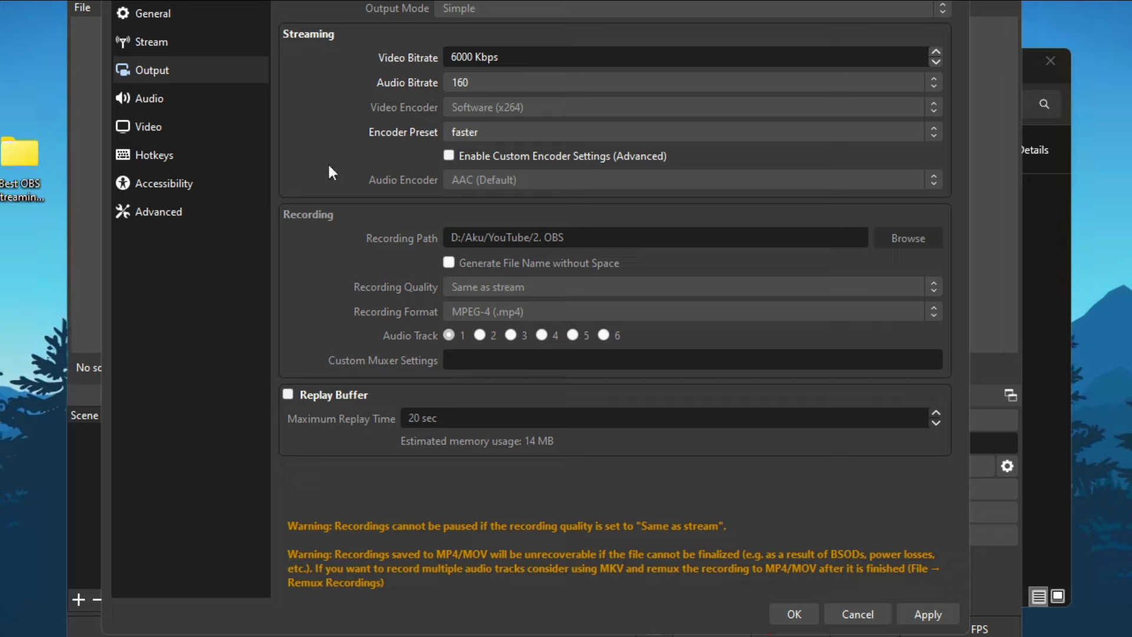
pyautogui.click(944, 621)
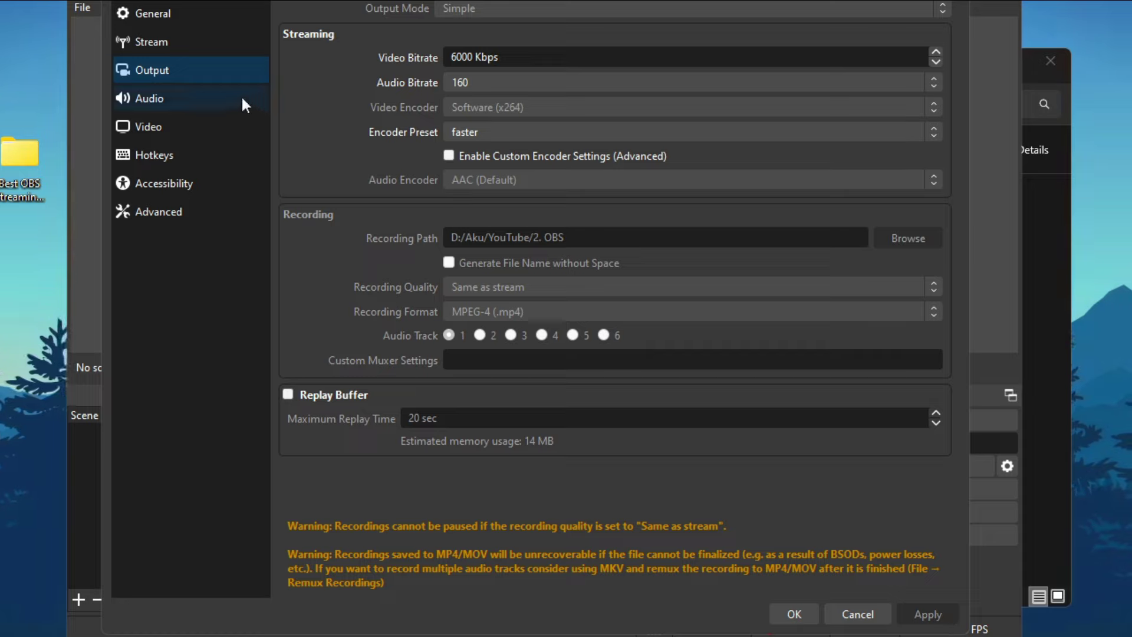
# Review the global audio device settings, followed by the video resolution, downscale filter and FPS settings
pyautogui.click(189, 106)
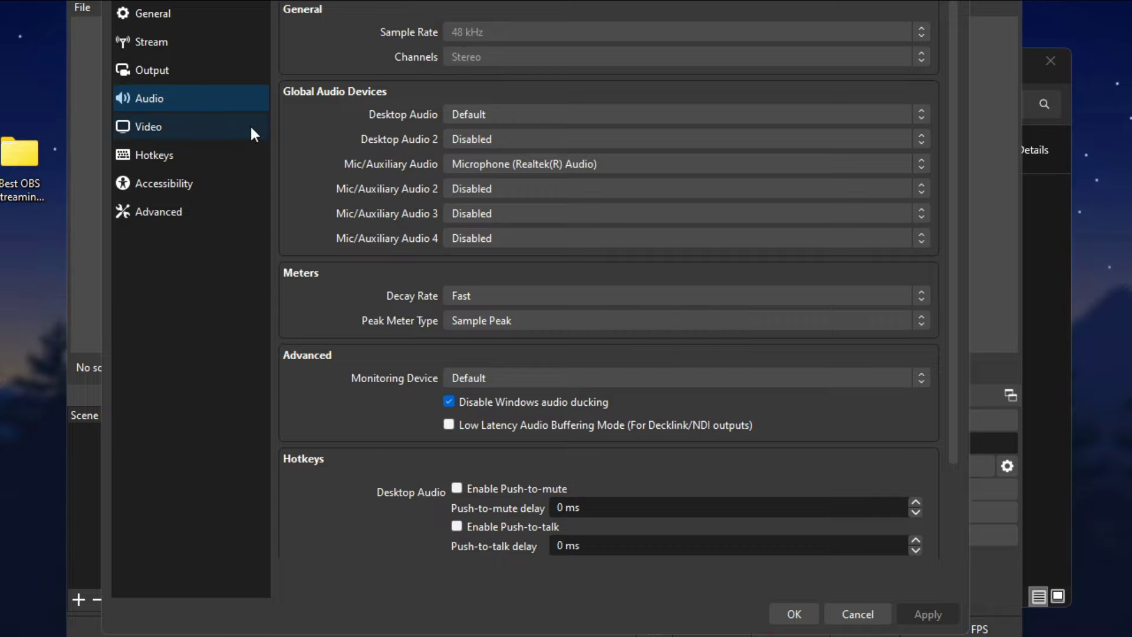
pyautogui.click(197, 126)
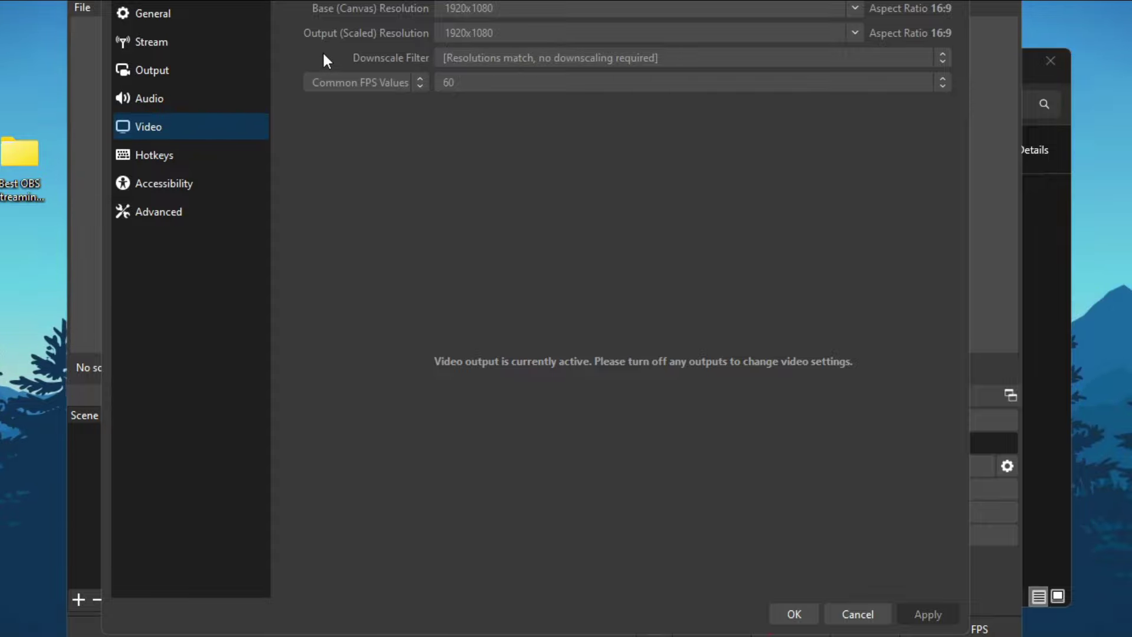
# Reopen the Best OBS Settings (Med-High) notes from File Explorer, check the Low End PC Downscale Filter recommendation and close the notes
pyautogui.hotkey('alt', 'Tab')
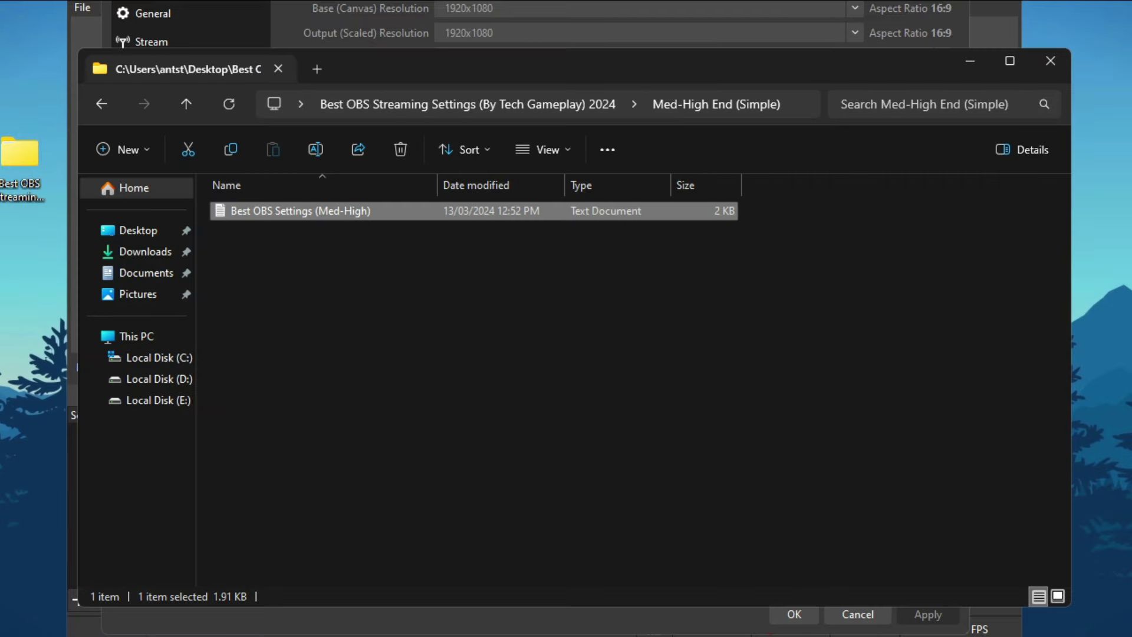
pyautogui.doubleClick(365, 212)
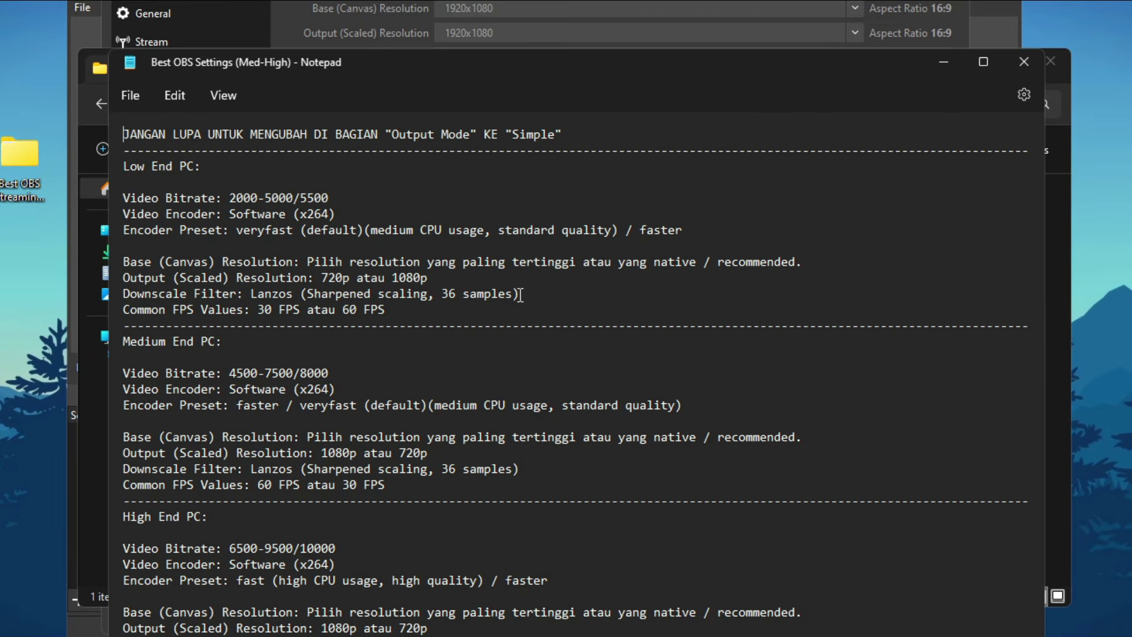
pyautogui.moveTo(521, 294); pyautogui.dragTo(248, 299)
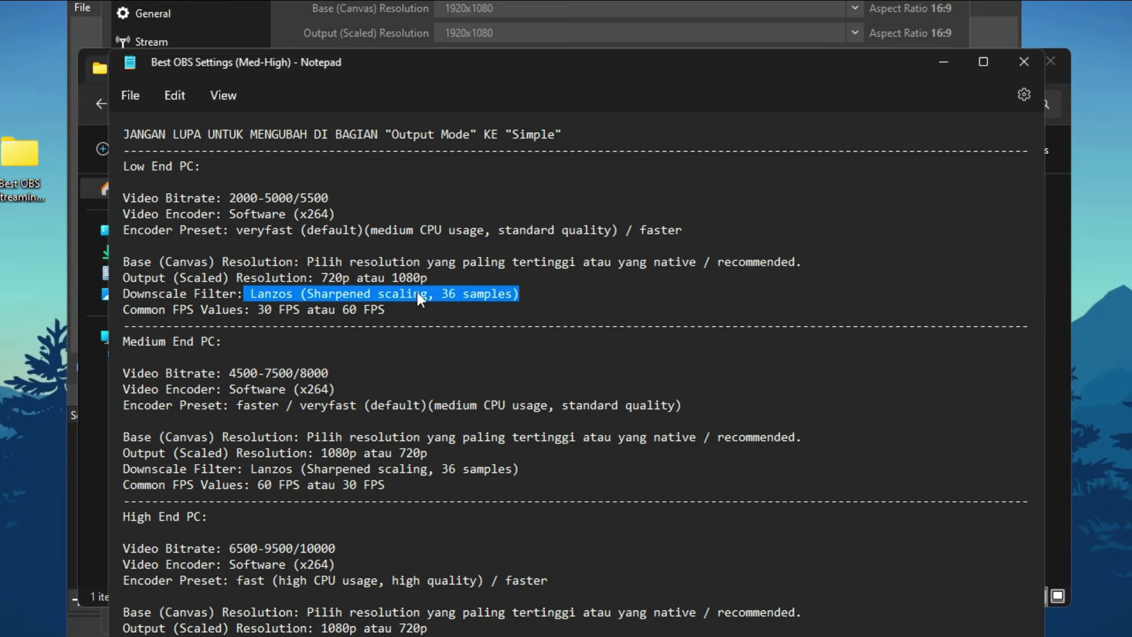
pyautogui.click(1020, 61)
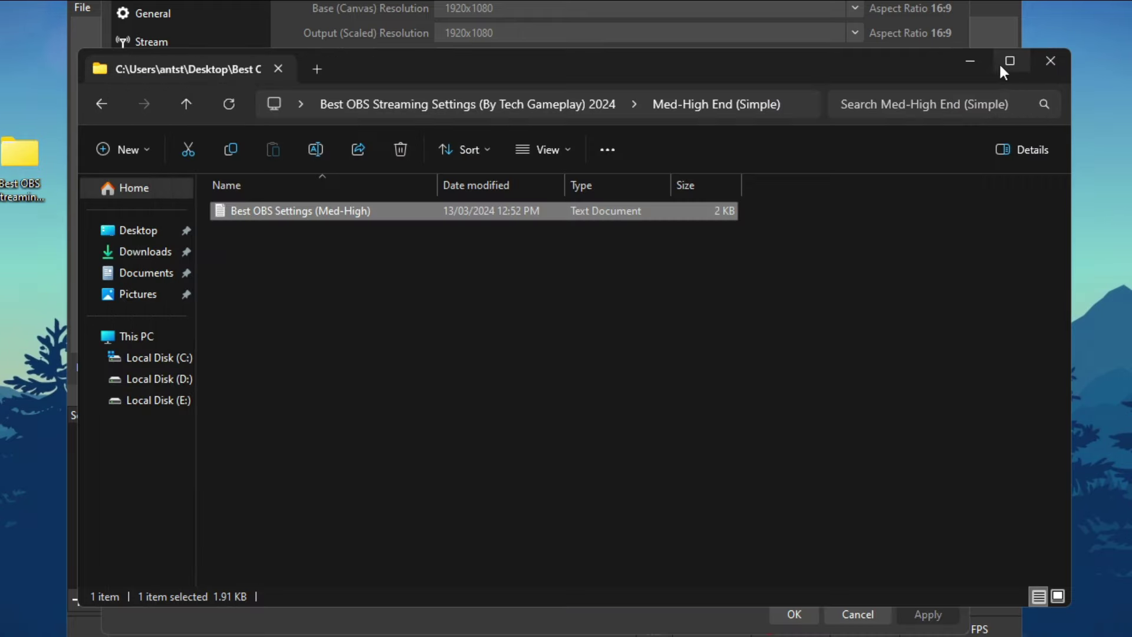
# Assign hotkeys Num * to Start Streaming, = to Stop Streaming and / to Stop Streaming (discard delay), and apply them
pyautogui.click(971, 62)
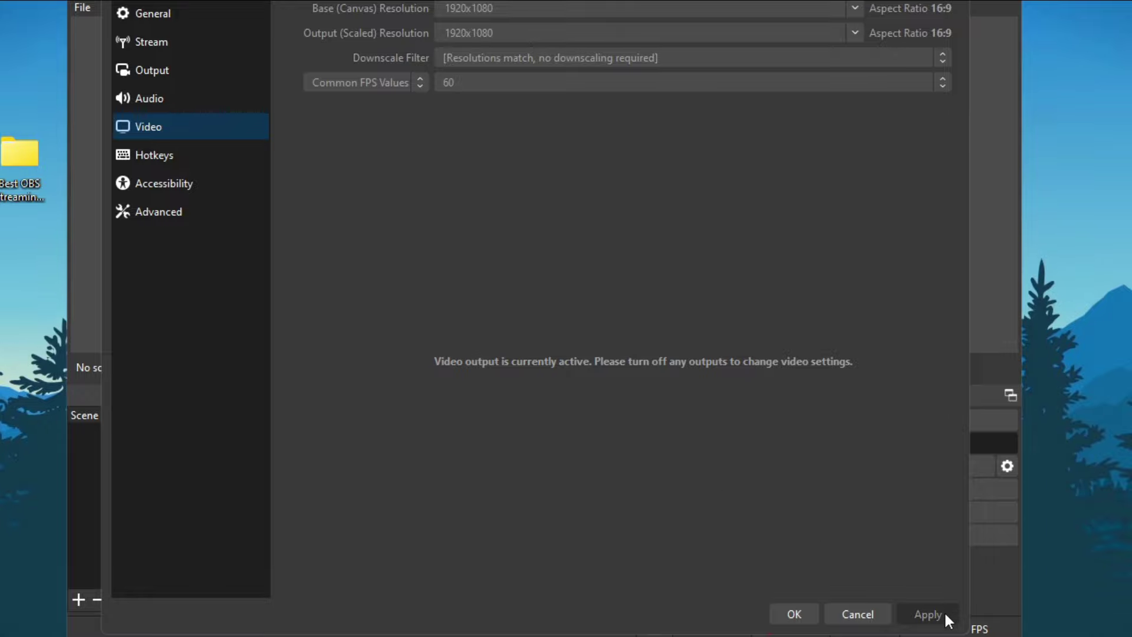
pyautogui.click(161, 165)
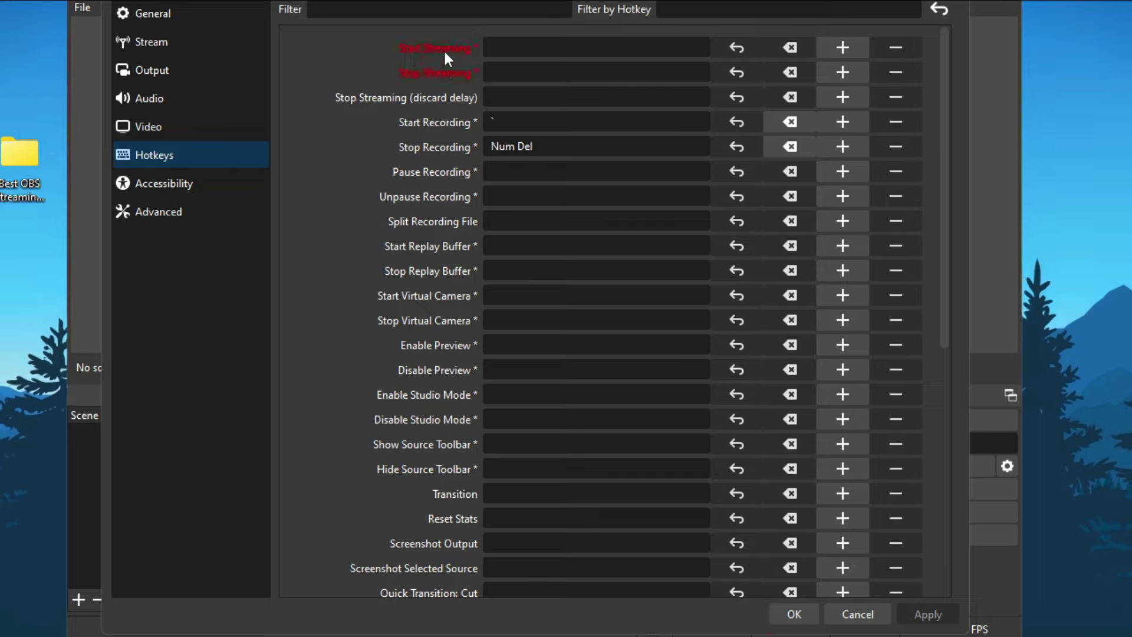
pyautogui.click(513, 48)
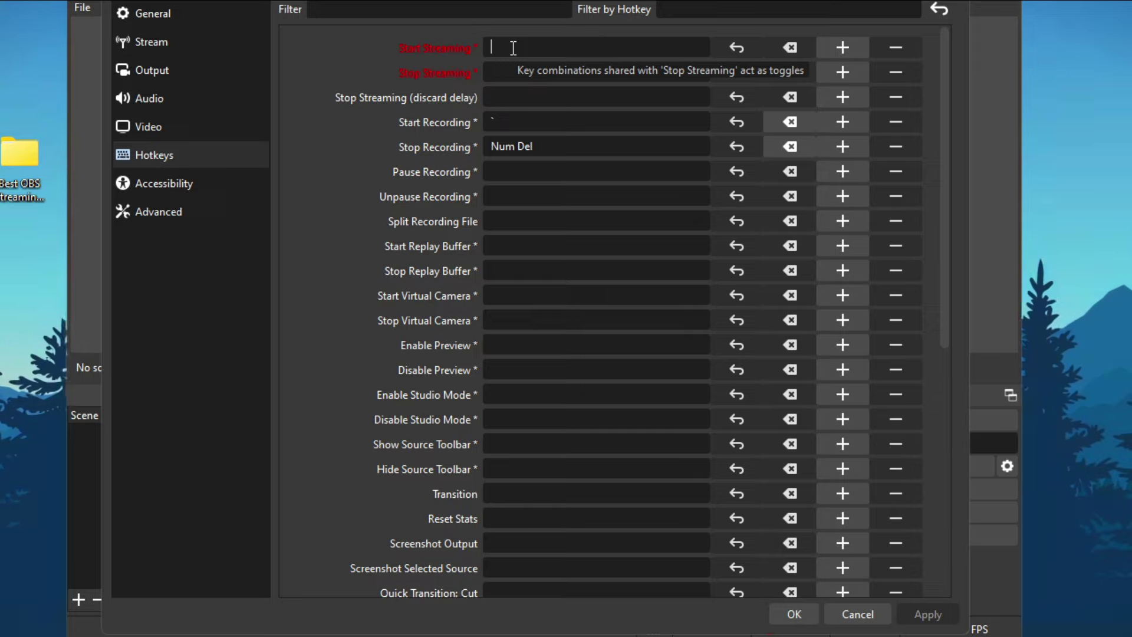
pyautogui.press('KP_Multiply')
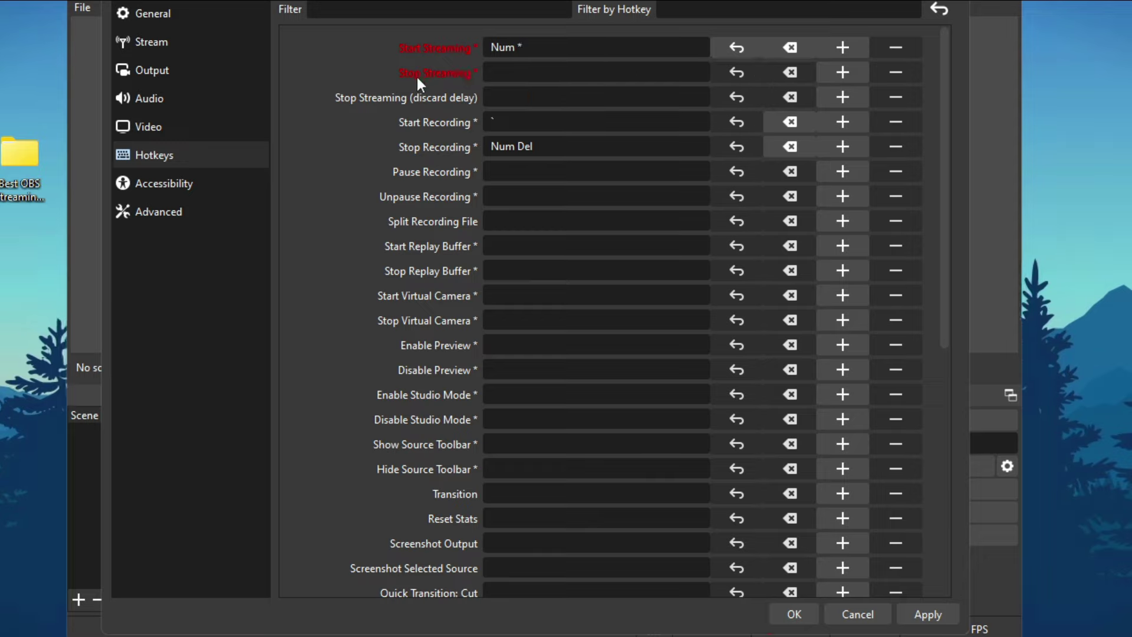
pyautogui.click(517, 77)
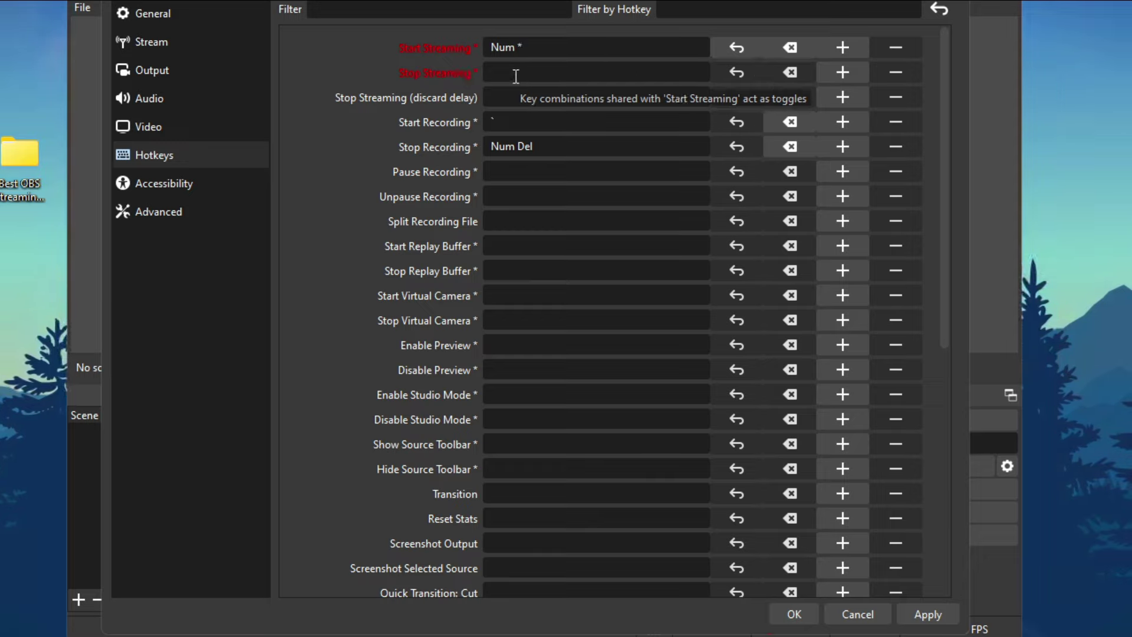
pyautogui.press('=')
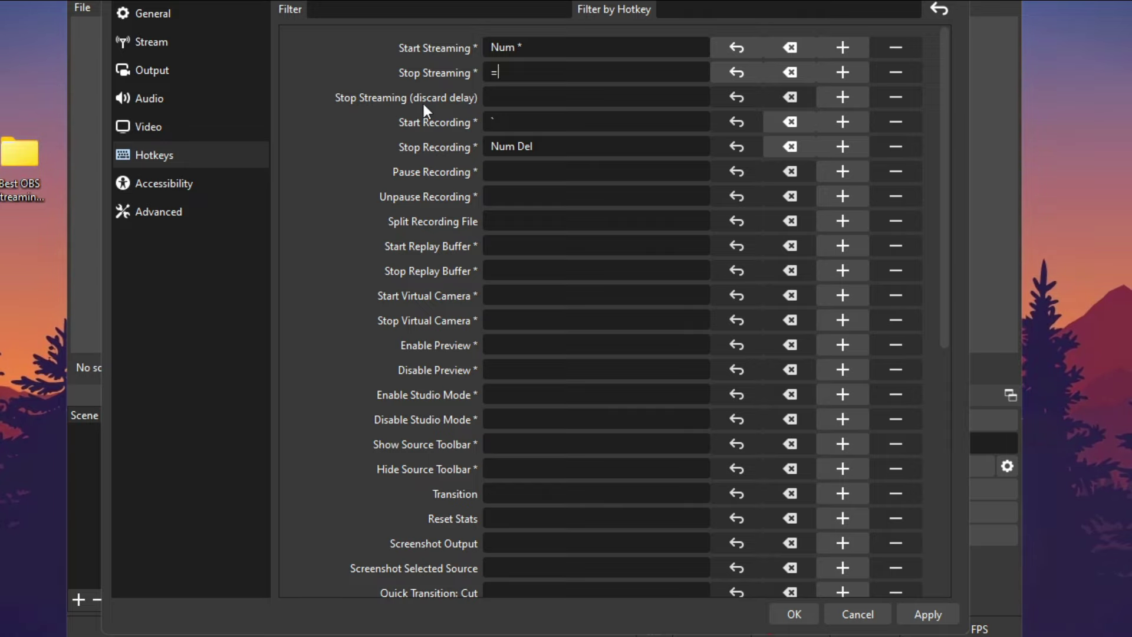
pyautogui.click(496, 102)
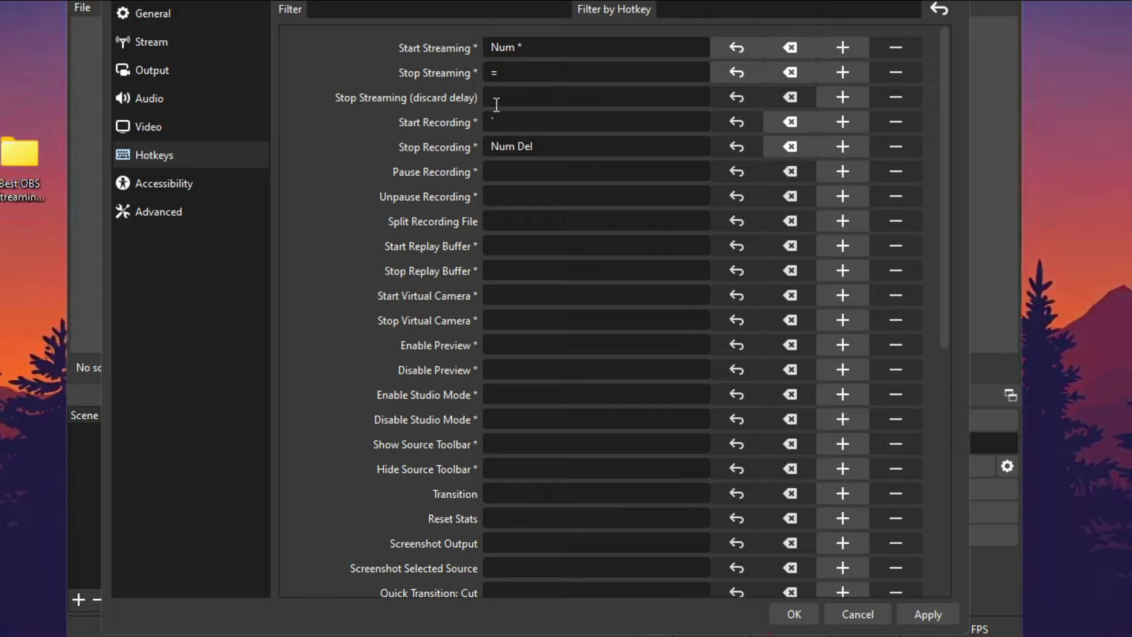
pyautogui.press('/')
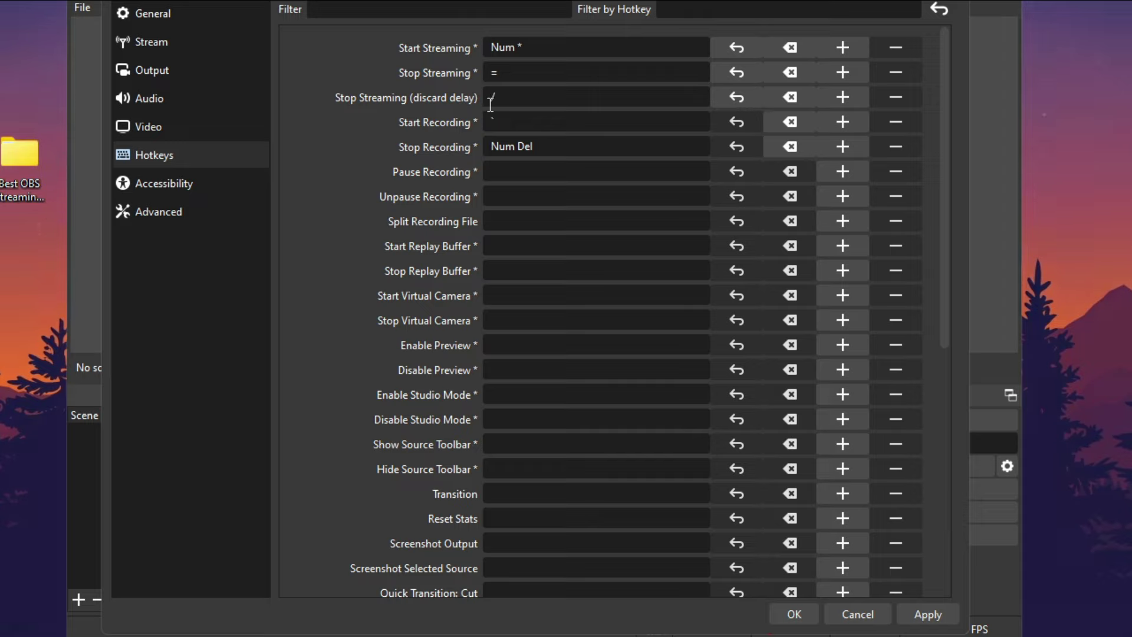
pyautogui.click(927, 615)
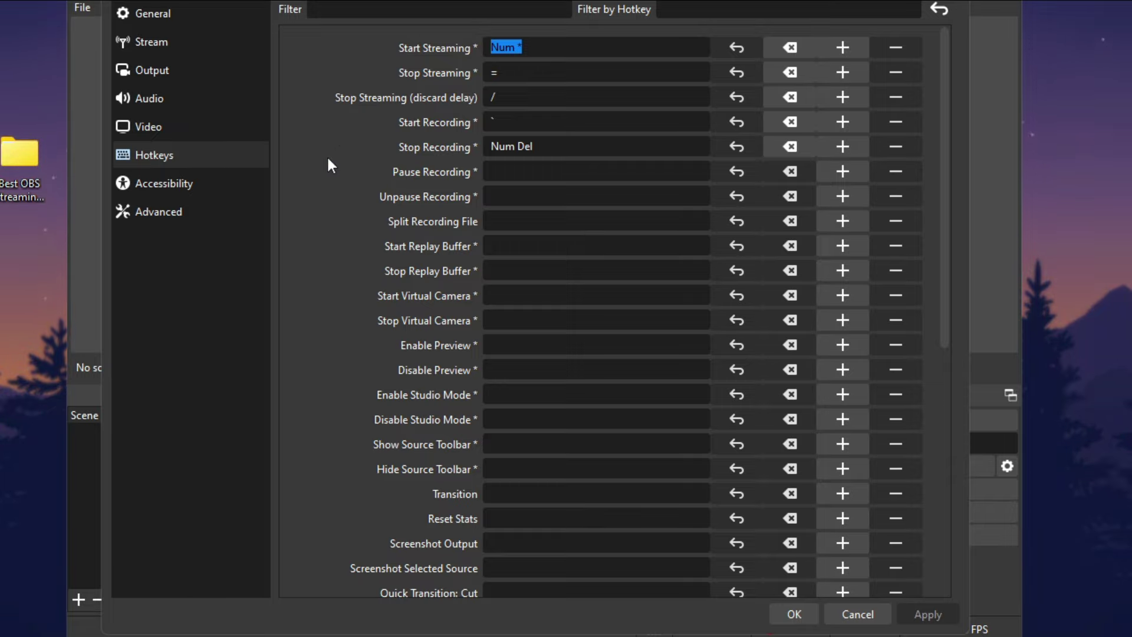
# Set the advanced Process Priority to Above Normal and close the settings with the changes accepted
pyautogui.click(257, 222)
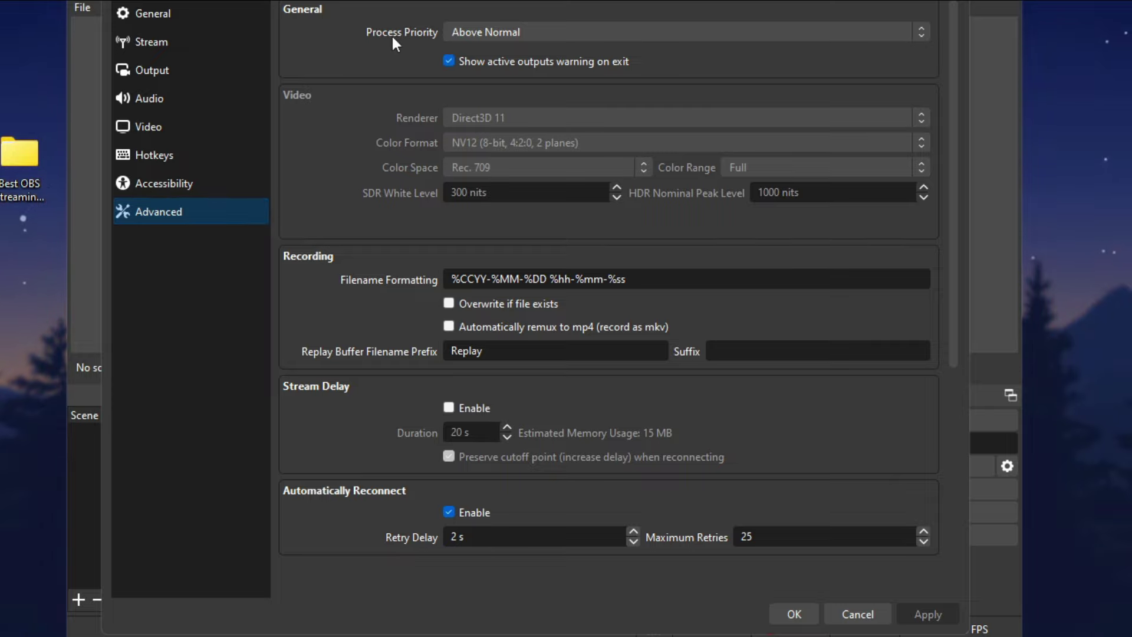
pyautogui.click(497, 33)
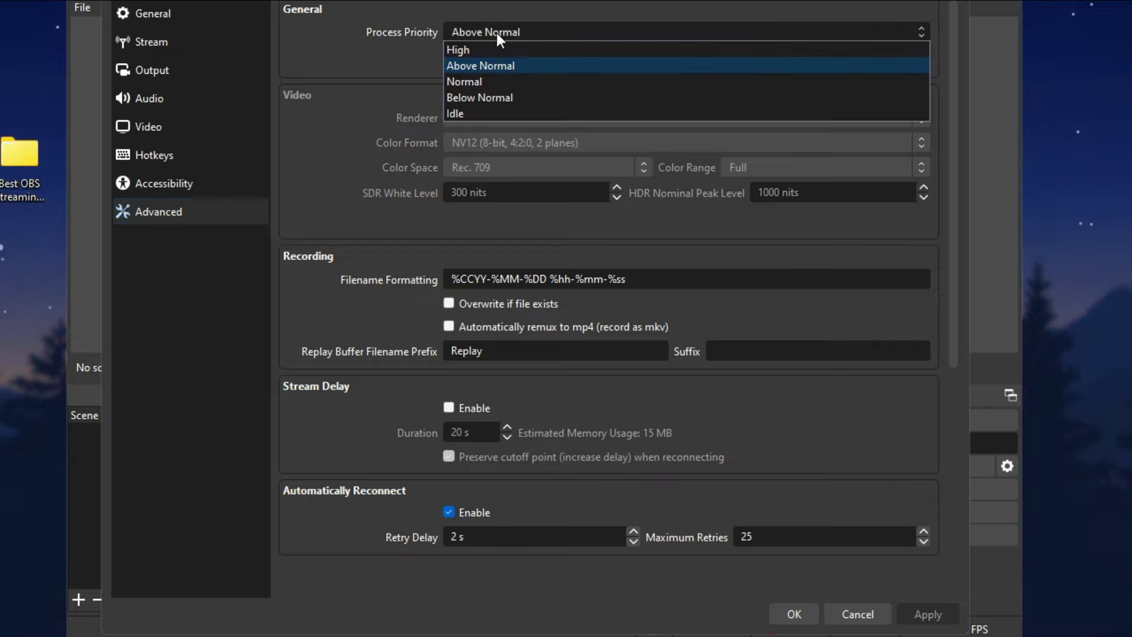
pyautogui.click(505, 66)
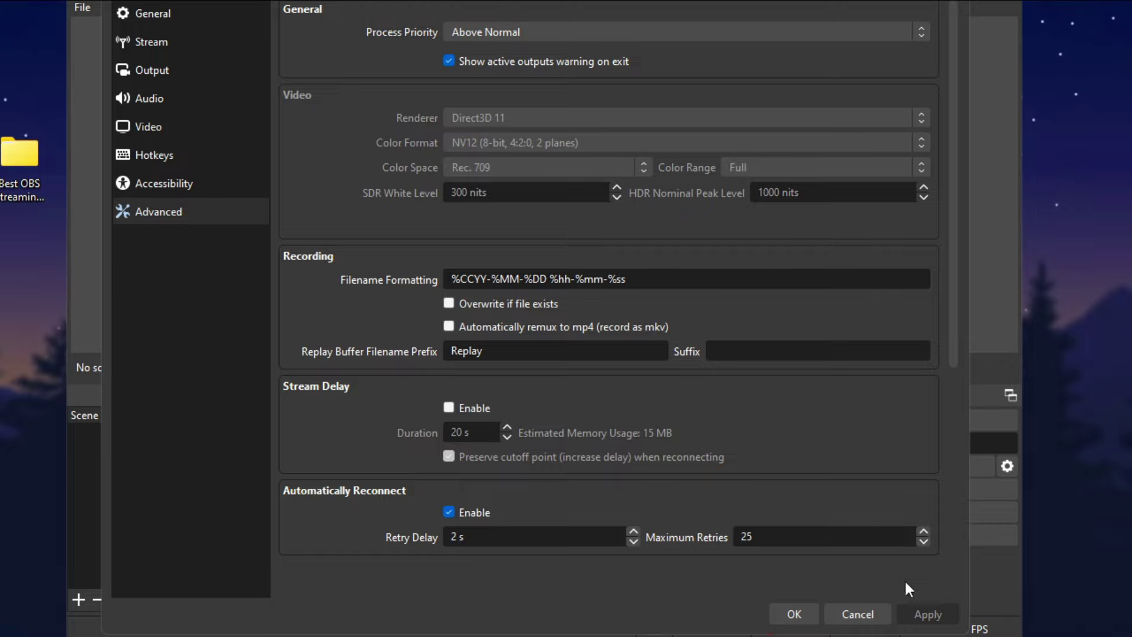
pyautogui.click(793, 614)
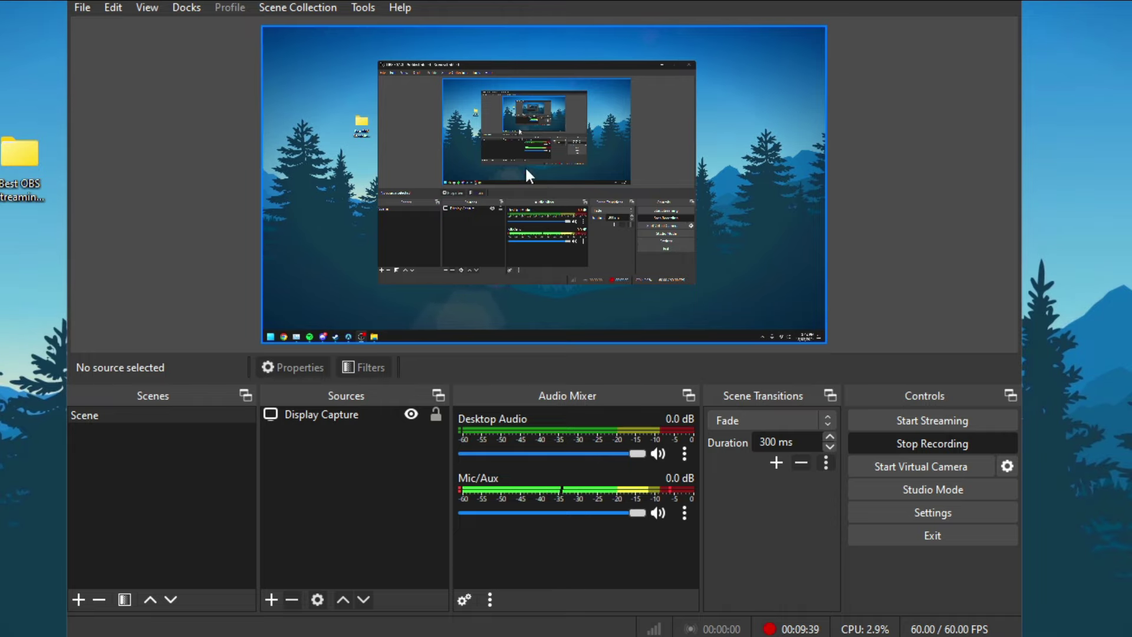
# Disable the scene preview and enable it again
pyautogui.rightClick(866, 147)
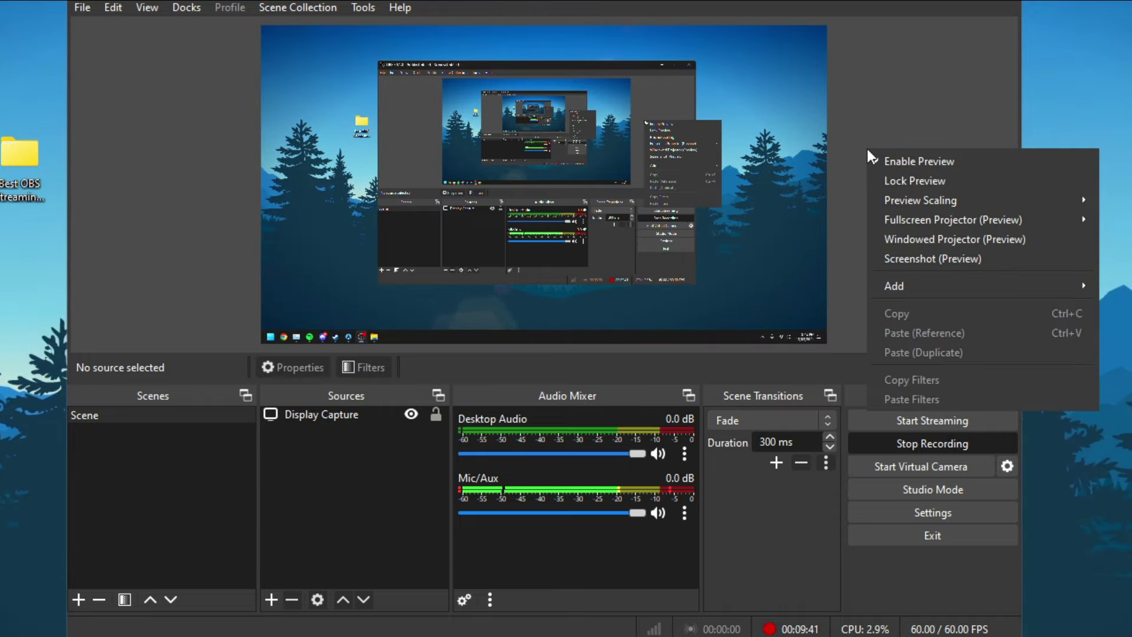
pyautogui.click(904, 160)
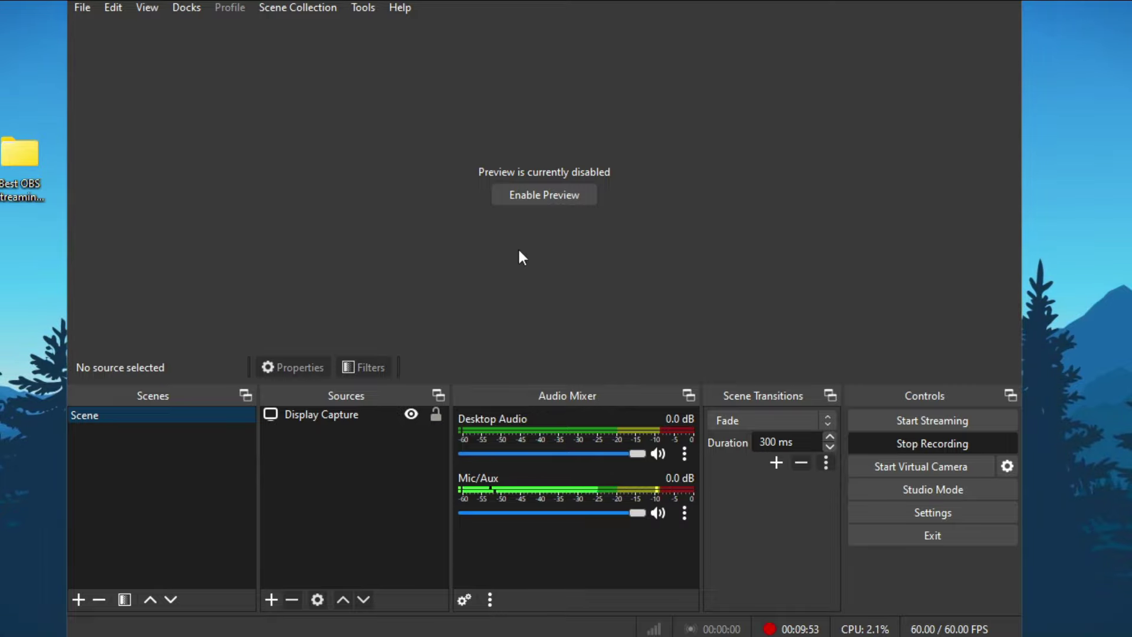
pyautogui.click(537, 195)
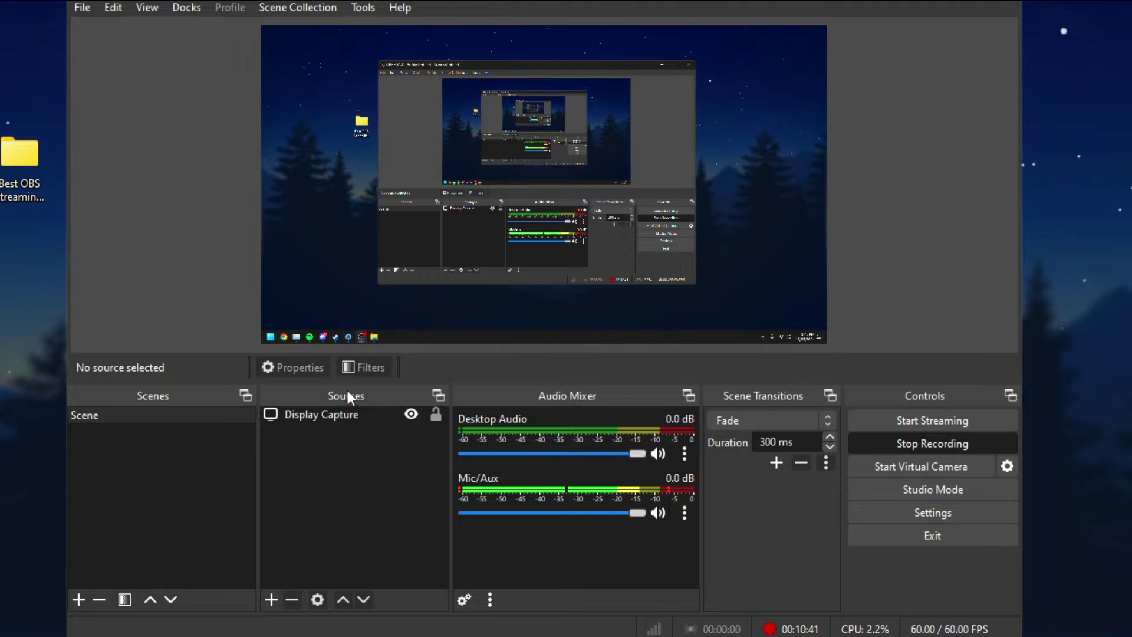
# Look through the source types that can be added to the scene, including Display Capture, without adding one
pyautogui.click(271, 600)
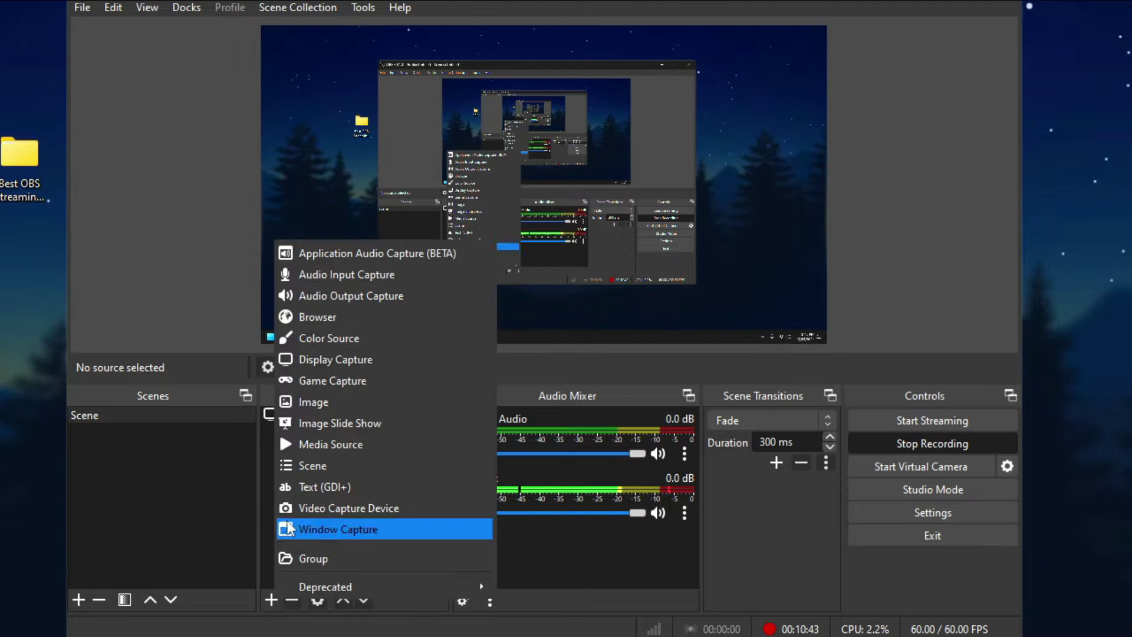
pyautogui.click(340, 366)
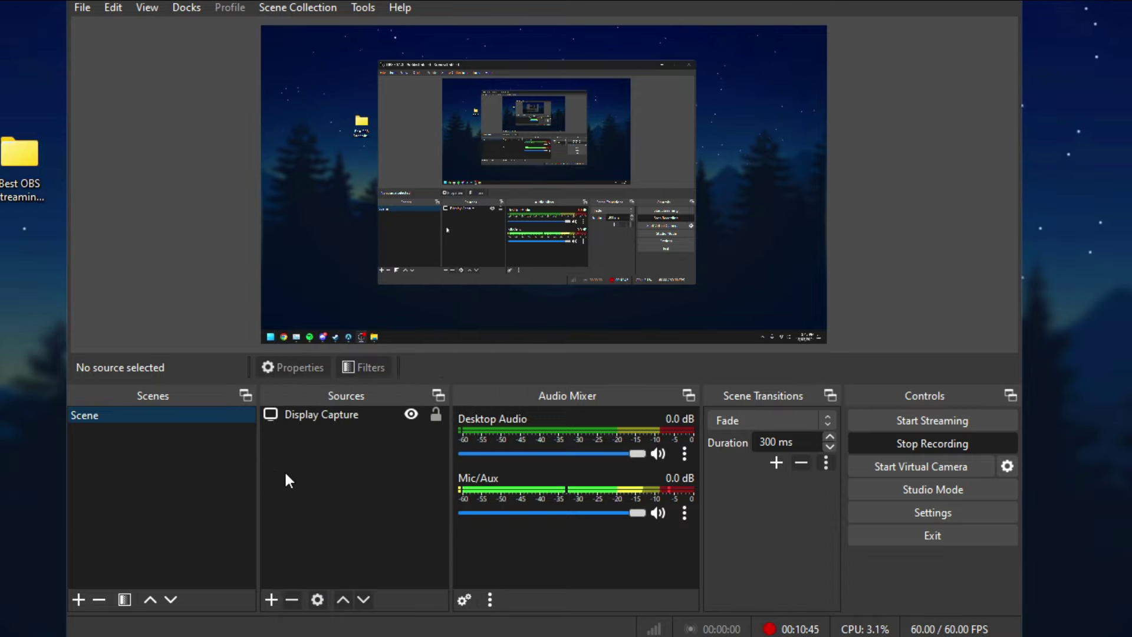
pyautogui.click(271, 600)
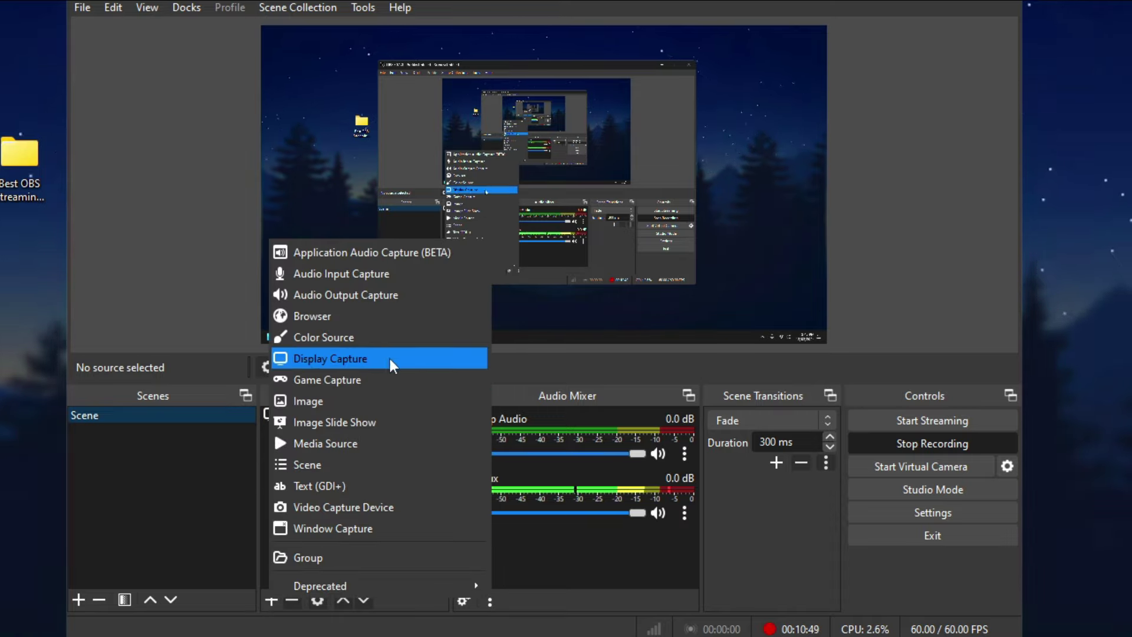
pyautogui.click(568, 135)
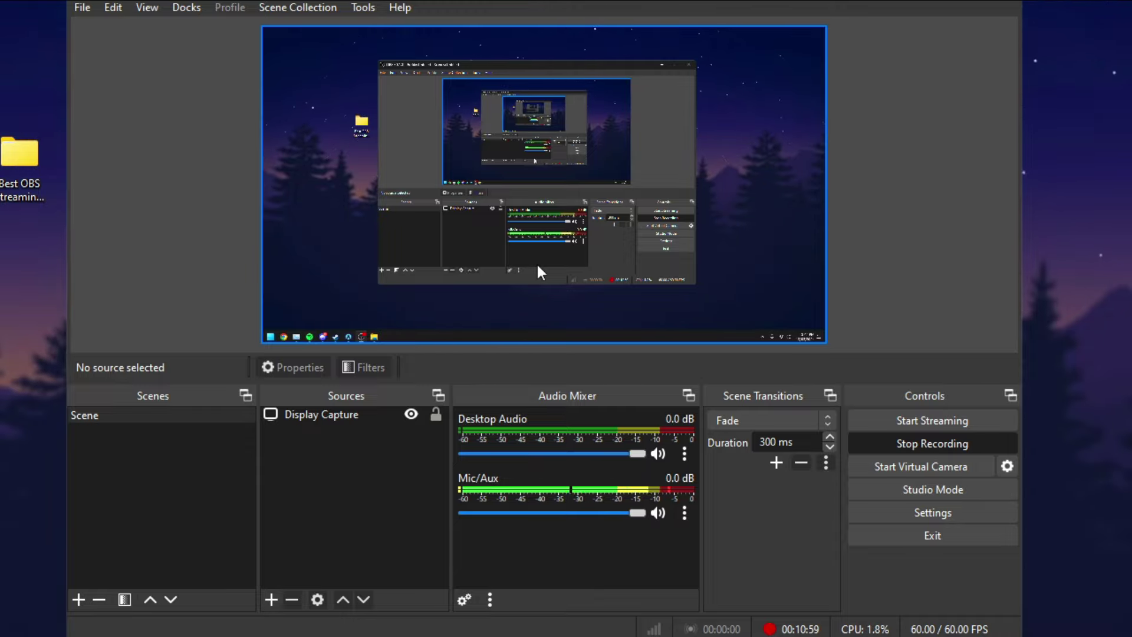
# Switch to the Windows Graphics settings and open the file browser for adding a desktop app
pyautogui.press('super')
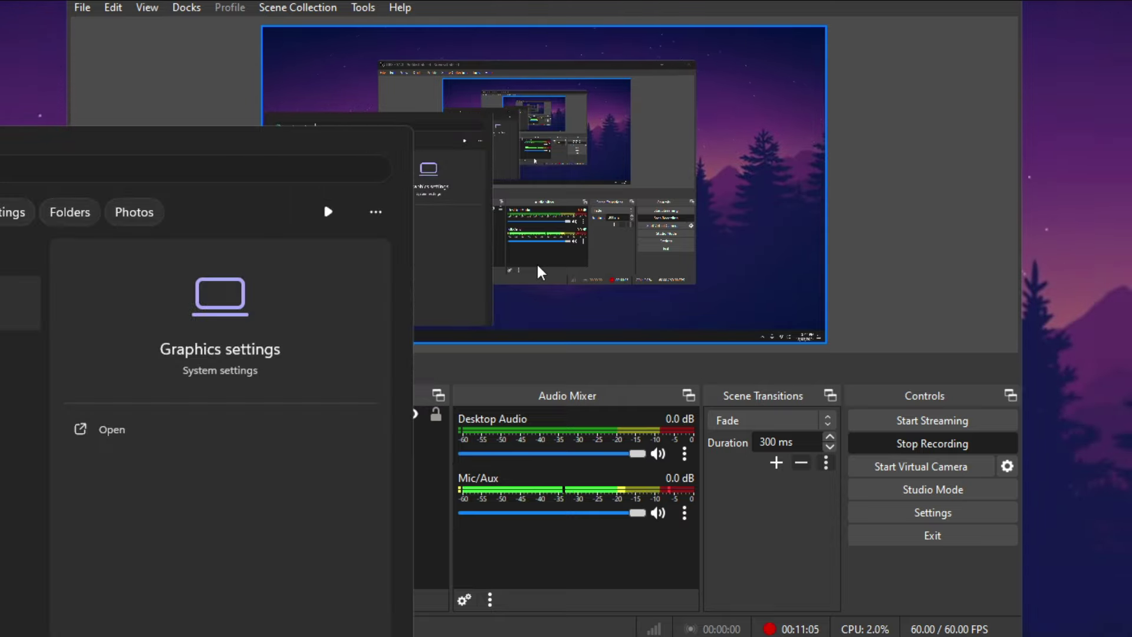
pyautogui.click(257, 349)
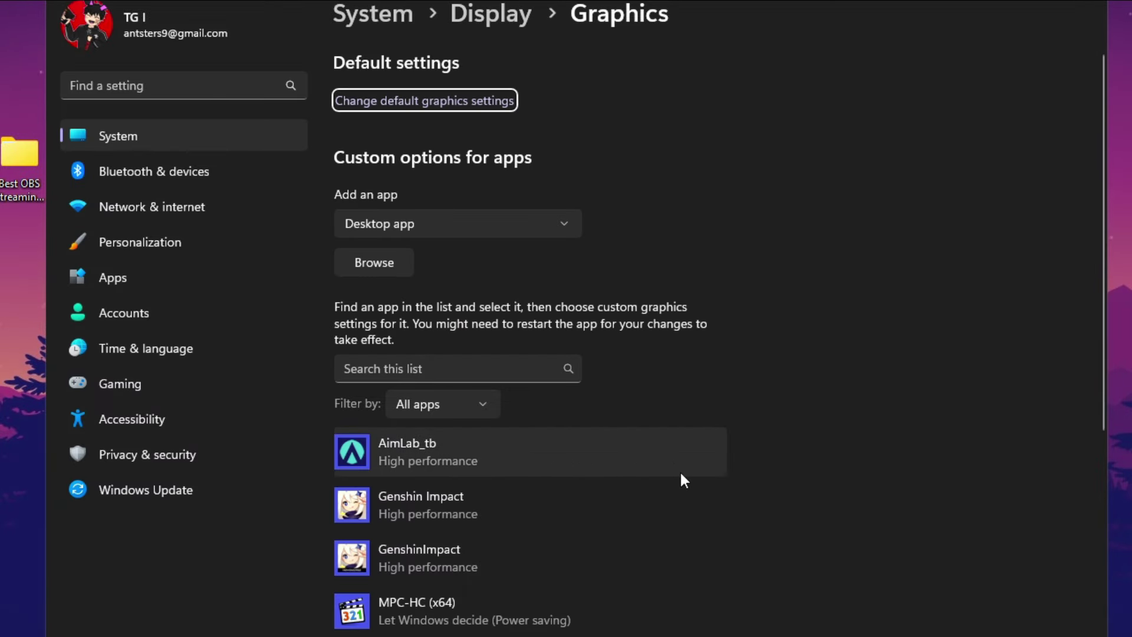
pyautogui.click(388, 264)
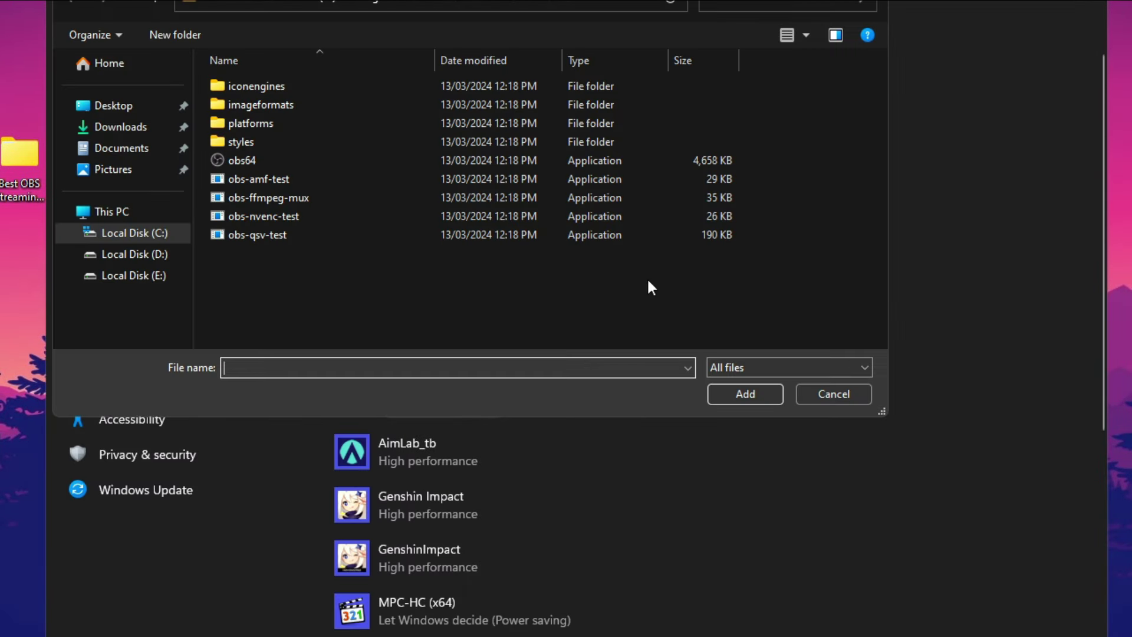
# Add the obs64 application from C:\Program Files\obs-studio\bin\64bit to the apps with custom graphics options
pyautogui.click(165, 234)
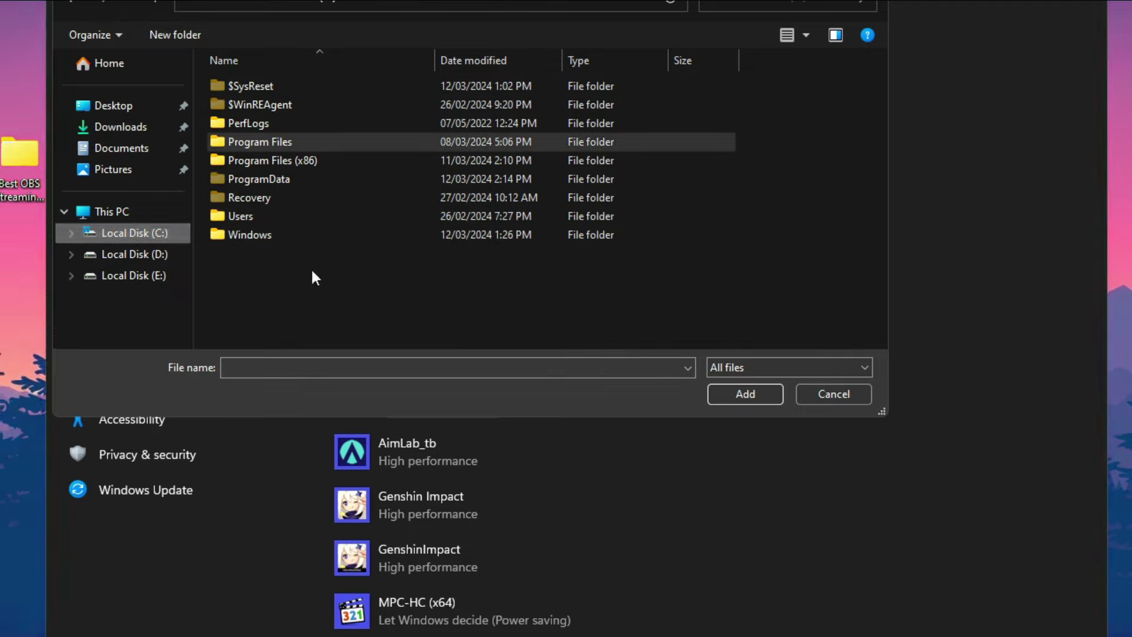
pyautogui.click(257, 143)
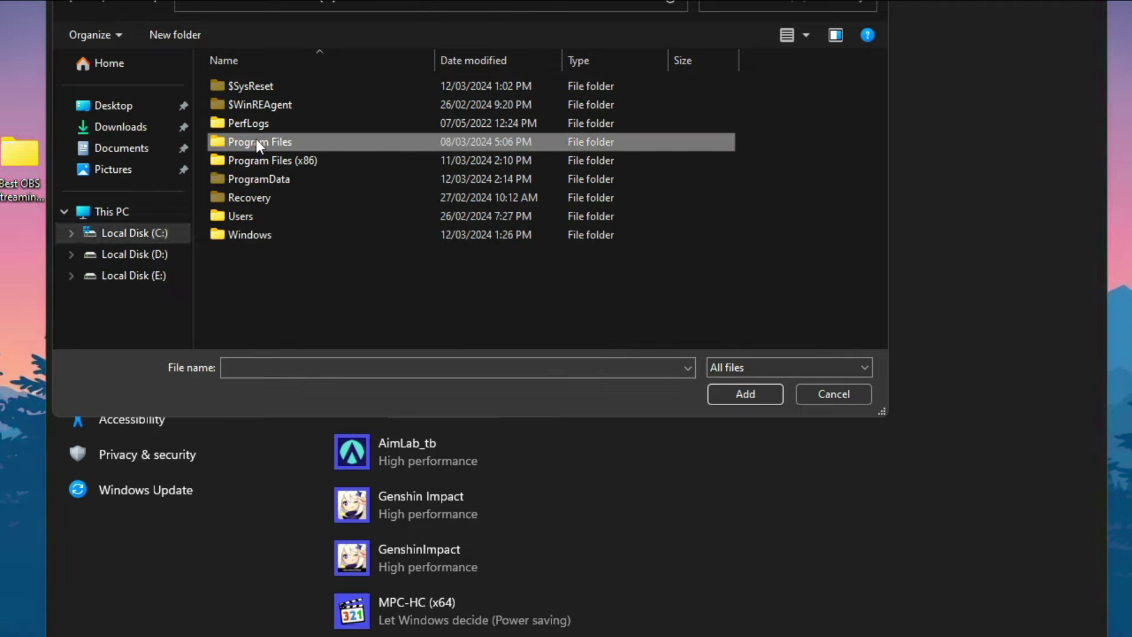
pyautogui.doubleClick(256, 141)
pyautogui.scroll(-2, 266, 166)
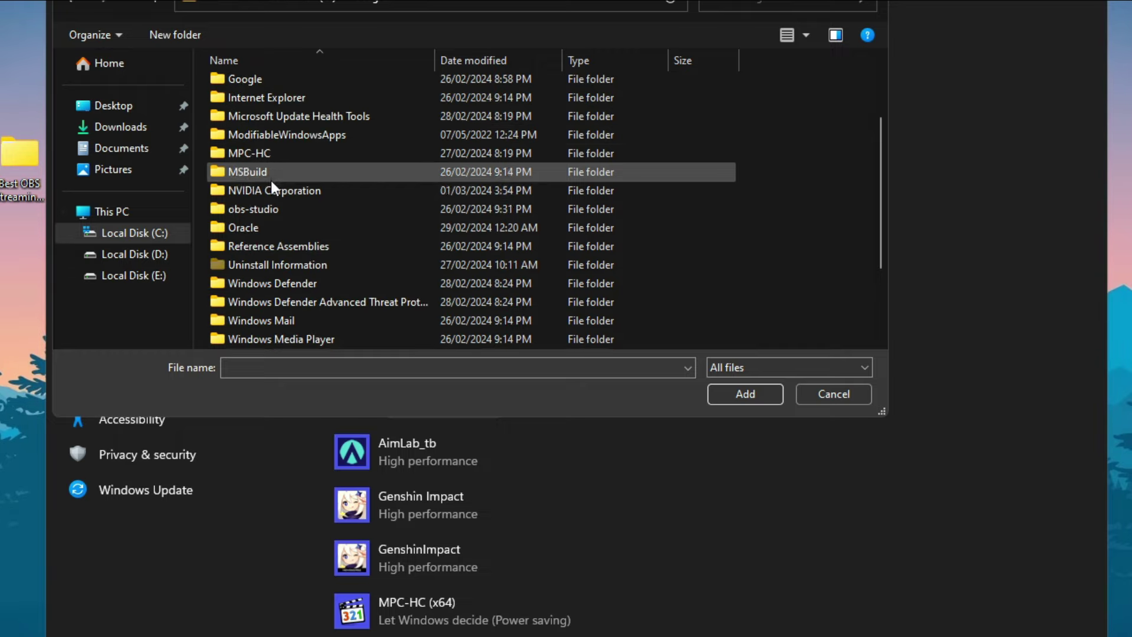
pyautogui.click(238, 213)
pyautogui.doubleClick(268, 210)
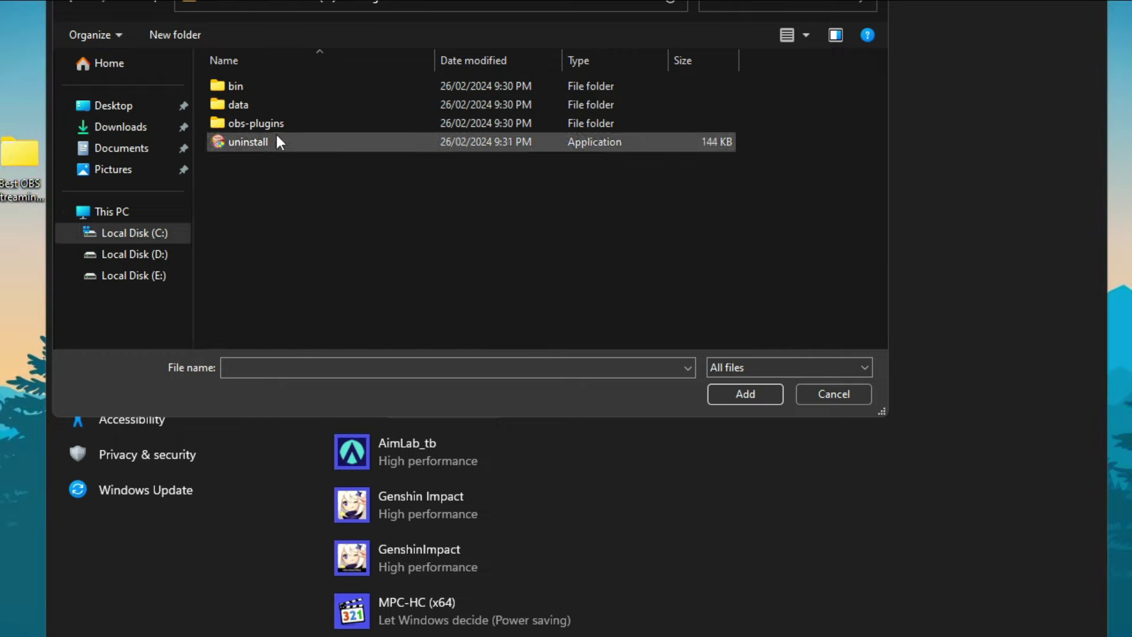
pyautogui.doubleClick(236, 87)
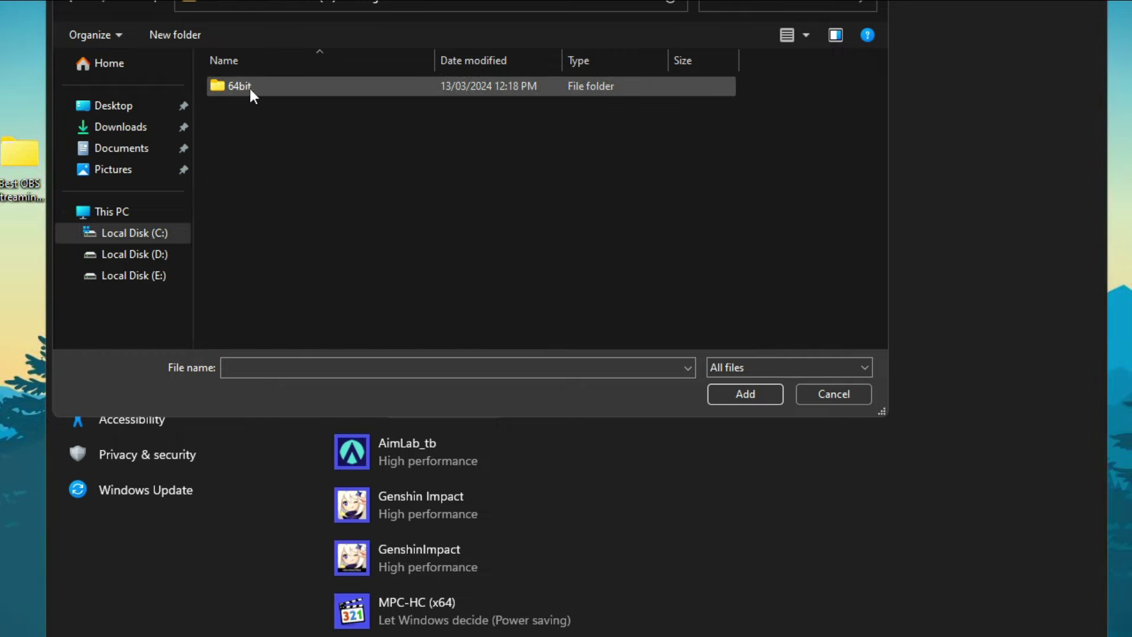
pyautogui.doubleClick(268, 88)
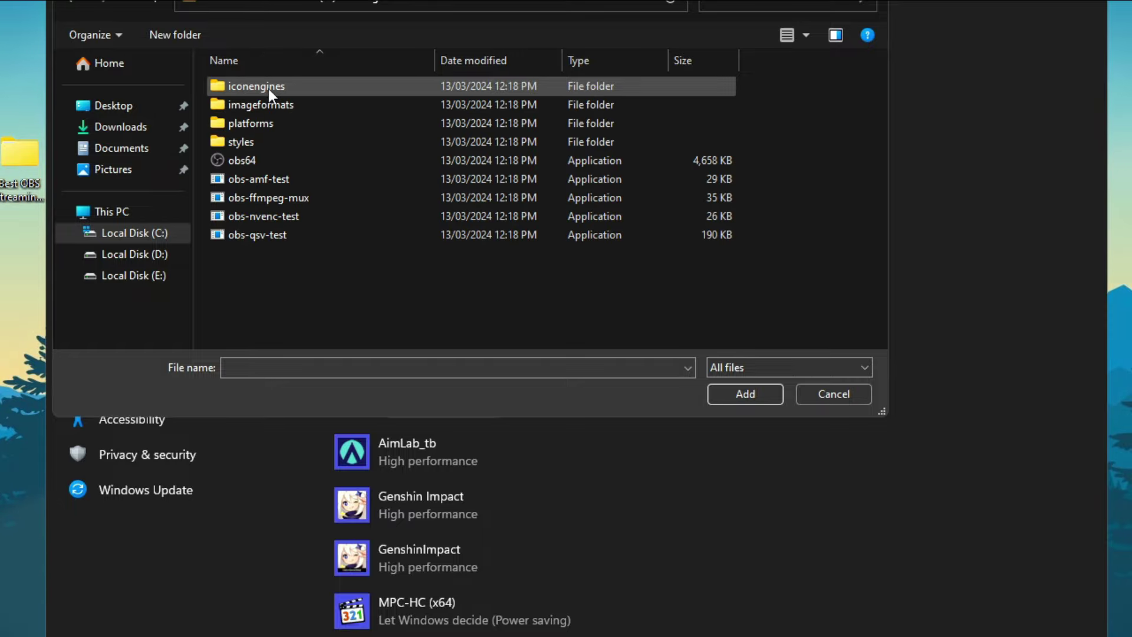
pyautogui.click(236, 160)
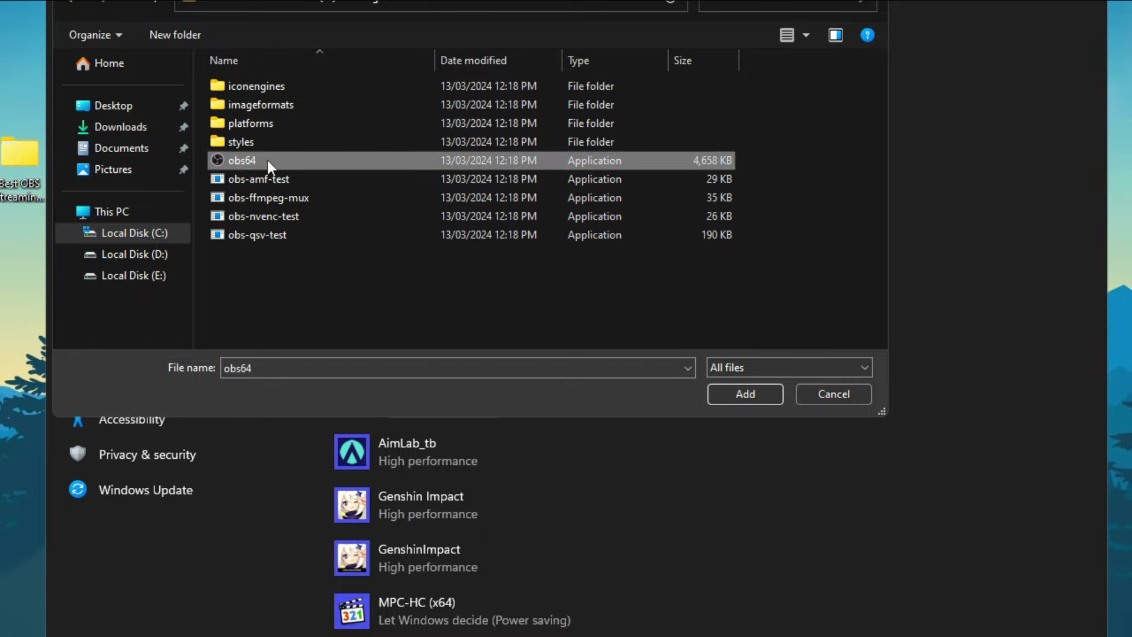
pyautogui.click(735, 398)
# Save the OBS Studio graphics preference as High performance in the custom app options
pyautogui.scroll(-10, 698, 405)
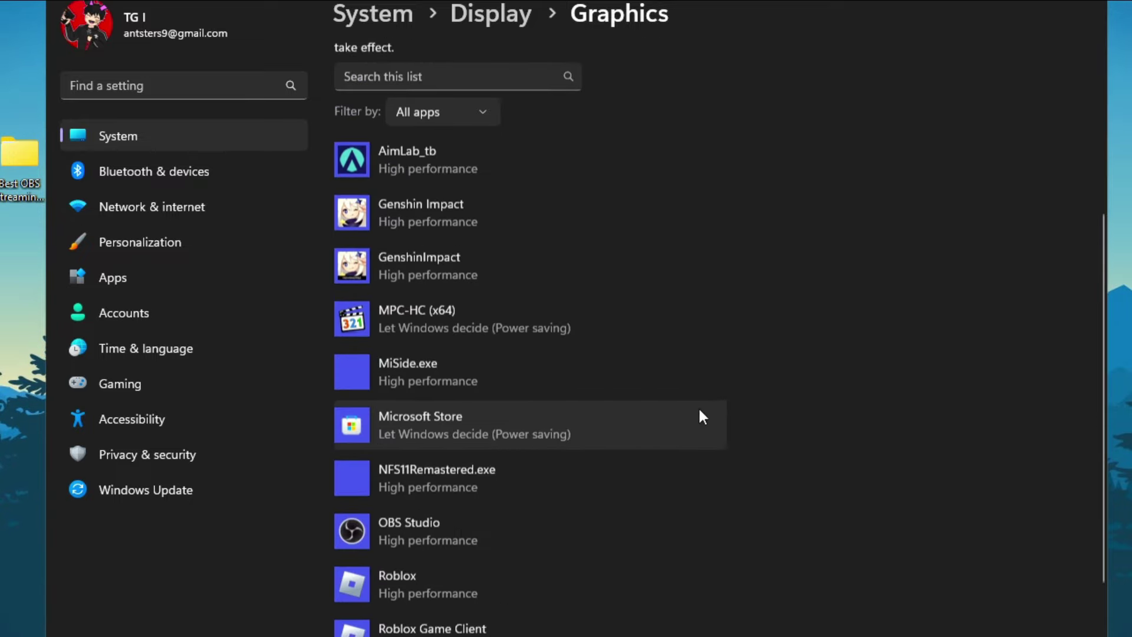
pyautogui.click(459, 315)
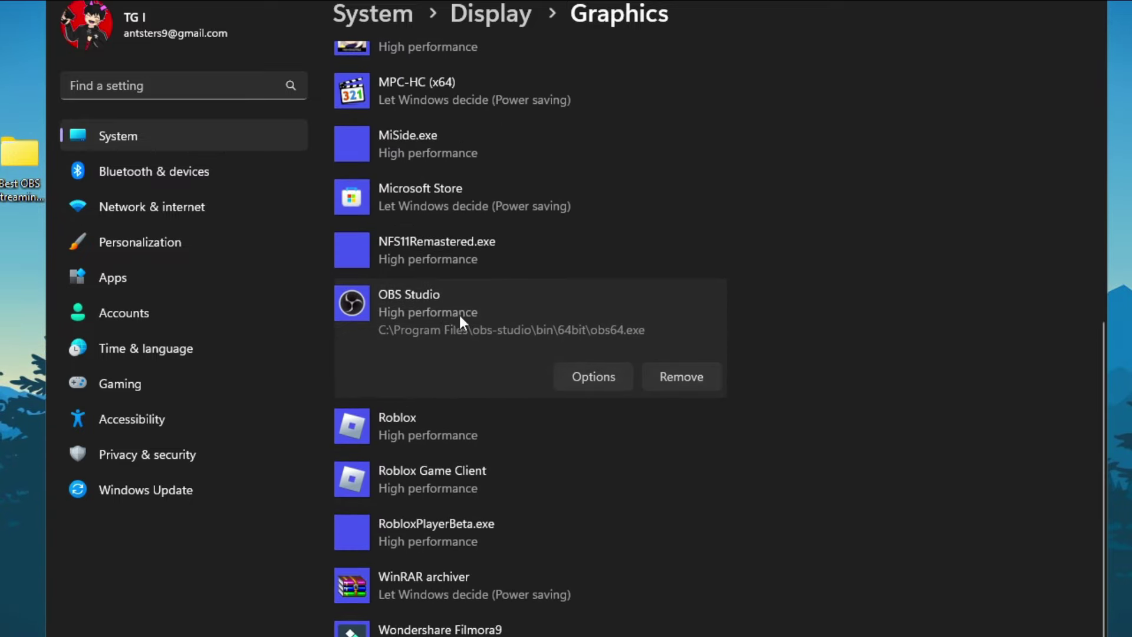
pyautogui.click(593, 378)
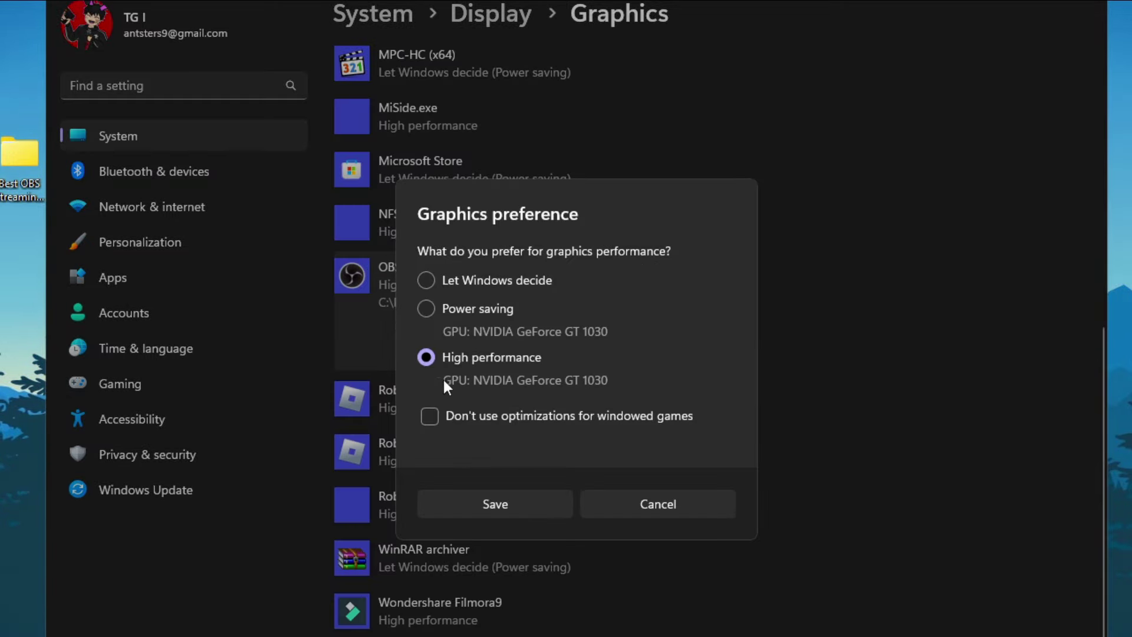
pyautogui.click(482, 506)
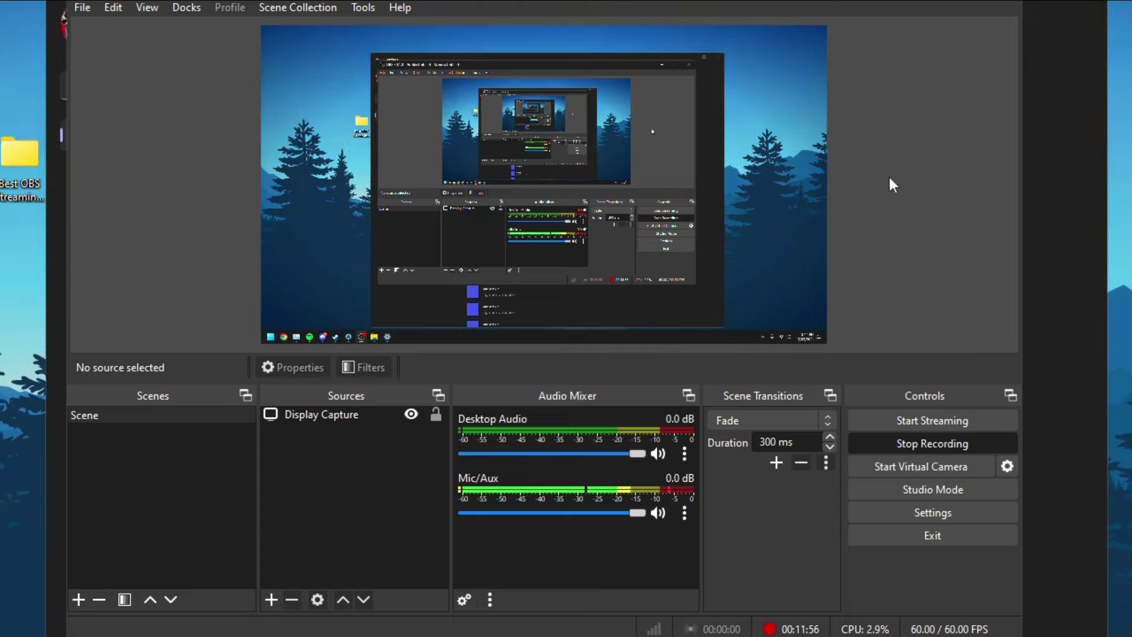
pyautogui.click(1045, 151)
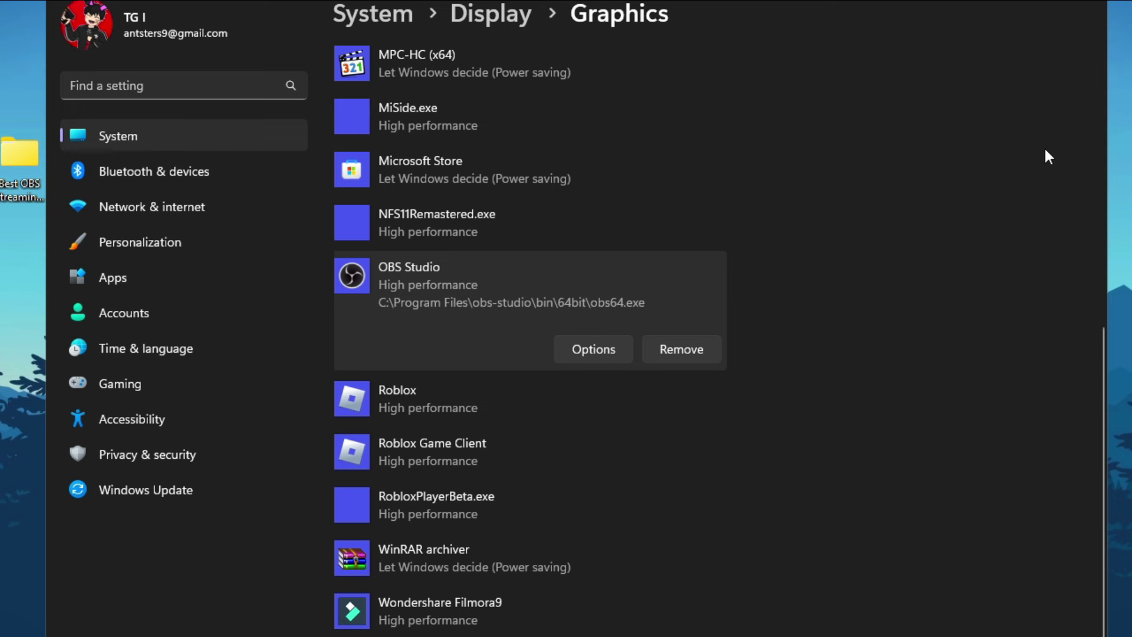
# Switch the OBS Studio graphics preference to Power saving, return it to High performance, and save it
pyautogui.click(595, 349)
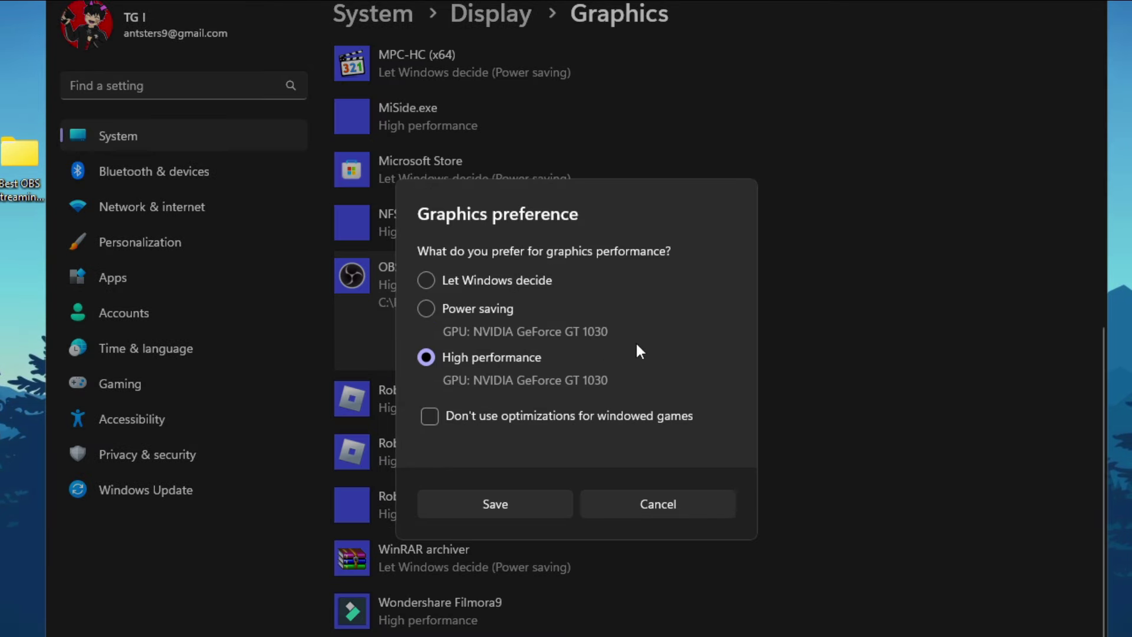
pyautogui.click(458, 310)
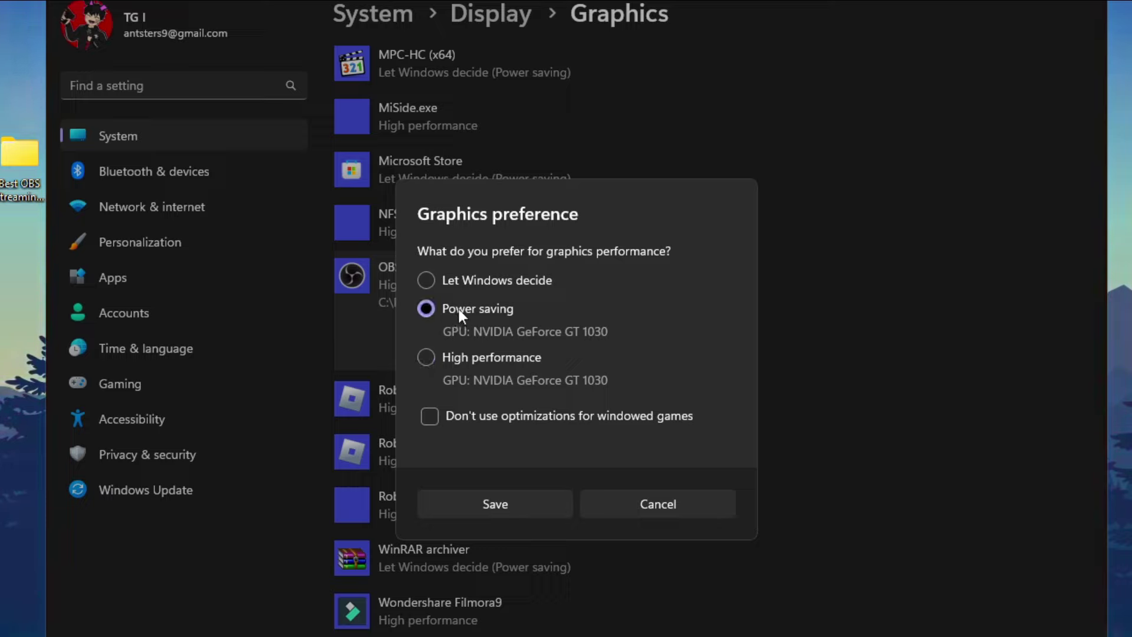
pyautogui.click(470, 361)
pyautogui.click(517, 502)
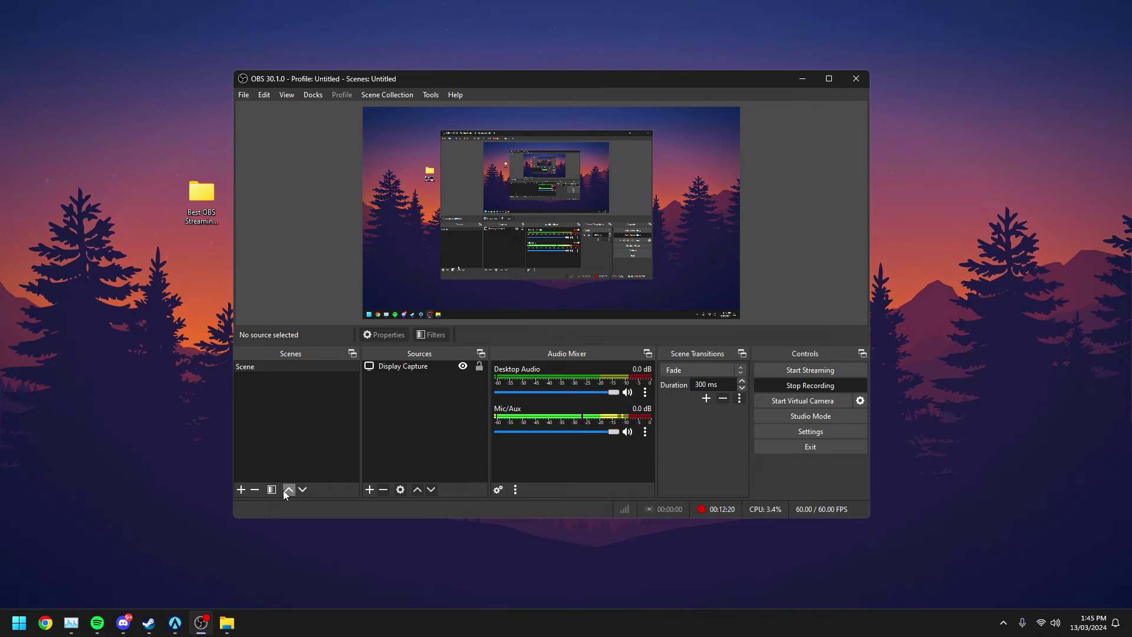
# Review the Best OBS Settings (Low-Med) text file in the Low-Med End (Advanced) folder, then close it
pyautogui.click(227, 623)
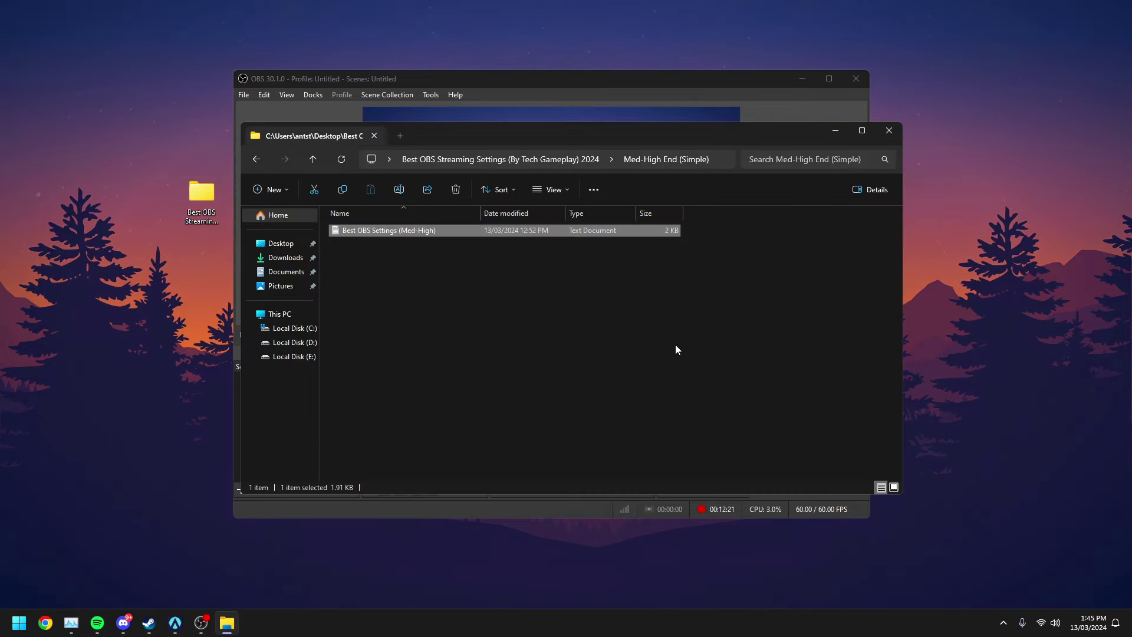
pyautogui.click(472, 159)
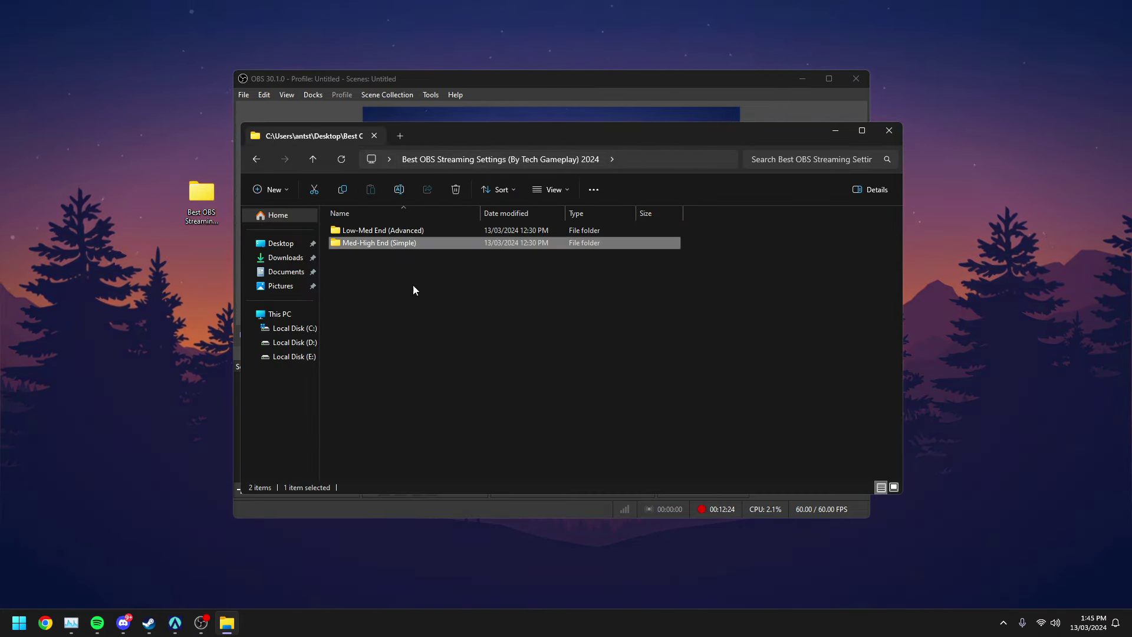
pyautogui.doubleClick(407, 231)
pyautogui.doubleClick(407, 233)
pyautogui.scroll(-4, 444, 345)
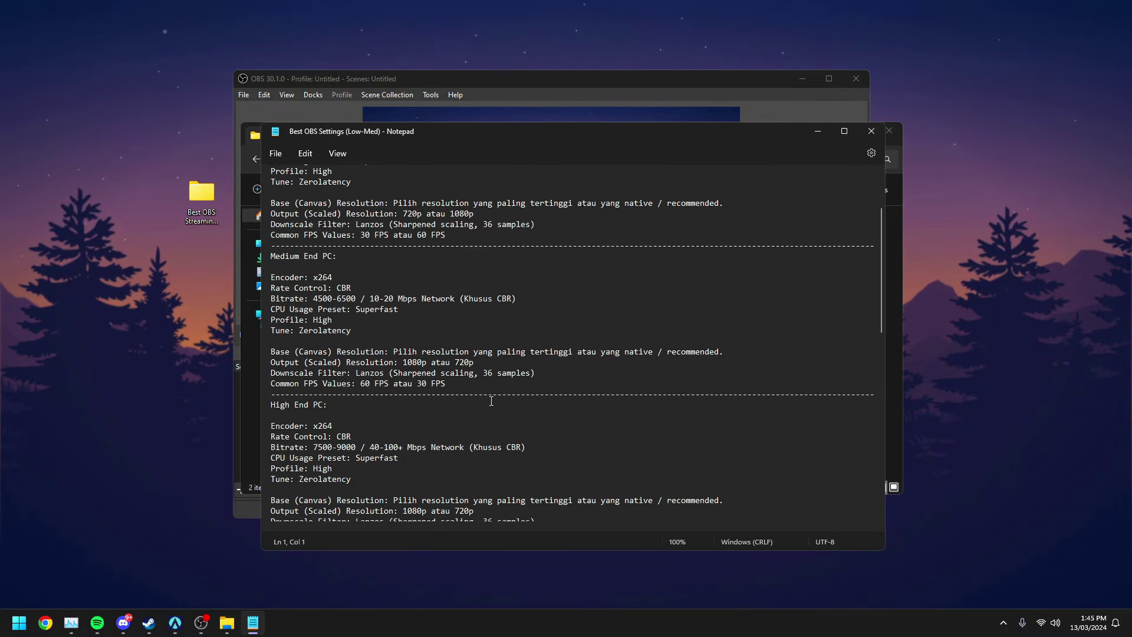
pyautogui.scroll(4, 490, 400)
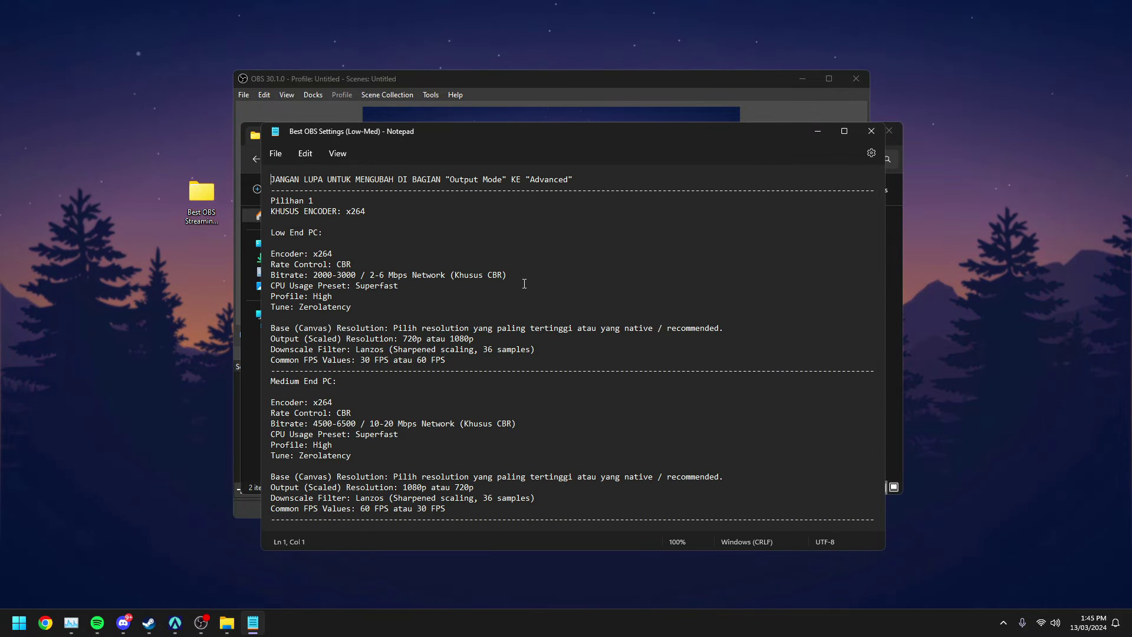
pyautogui.scroll(-15, 508, 297)
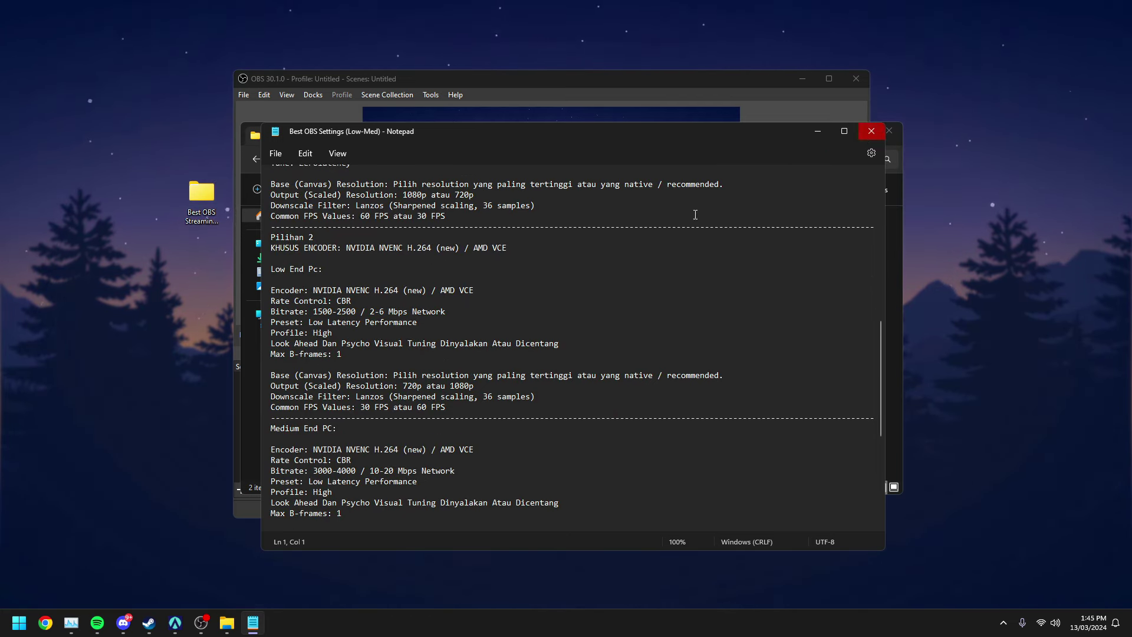
pyautogui.scroll(-4, 572, 353)
pyautogui.click(871, 132)
# View the Best OBS Settings (Med-High) text file in the Med-High End (Simple) folder, then close the file and folder
pyautogui.click(476, 322)
pyautogui.hotkey('alt', 'Up')
pyautogui.doubleClick(395, 245)
pyautogui.doubleClick(398, 231)
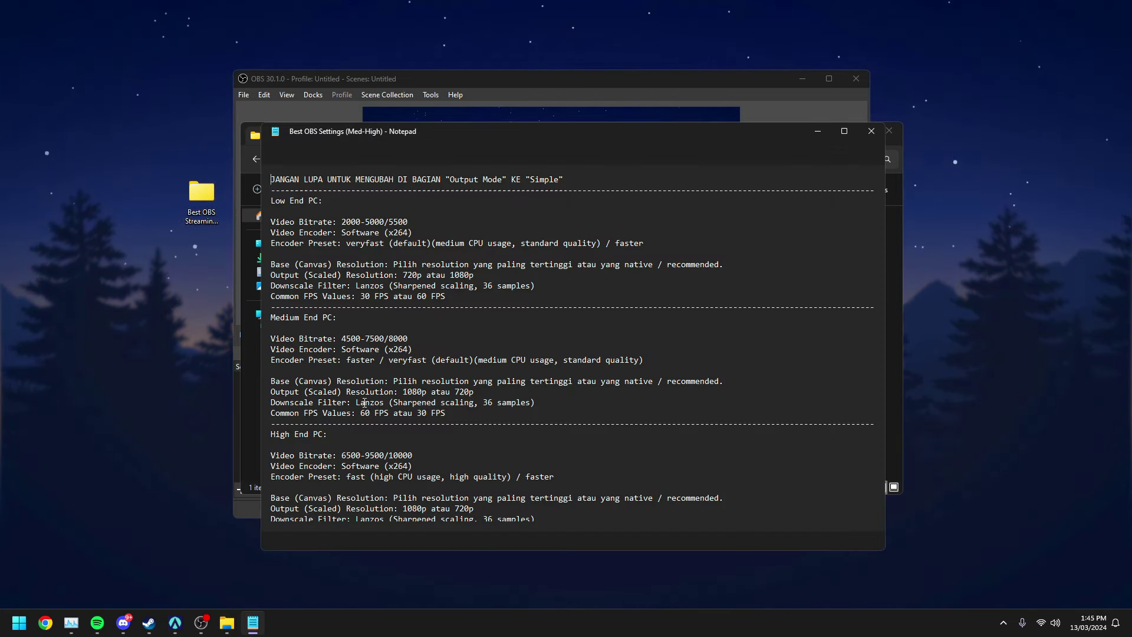
pyautogui.click(871, 132)
pyautogui.click(888, 130)
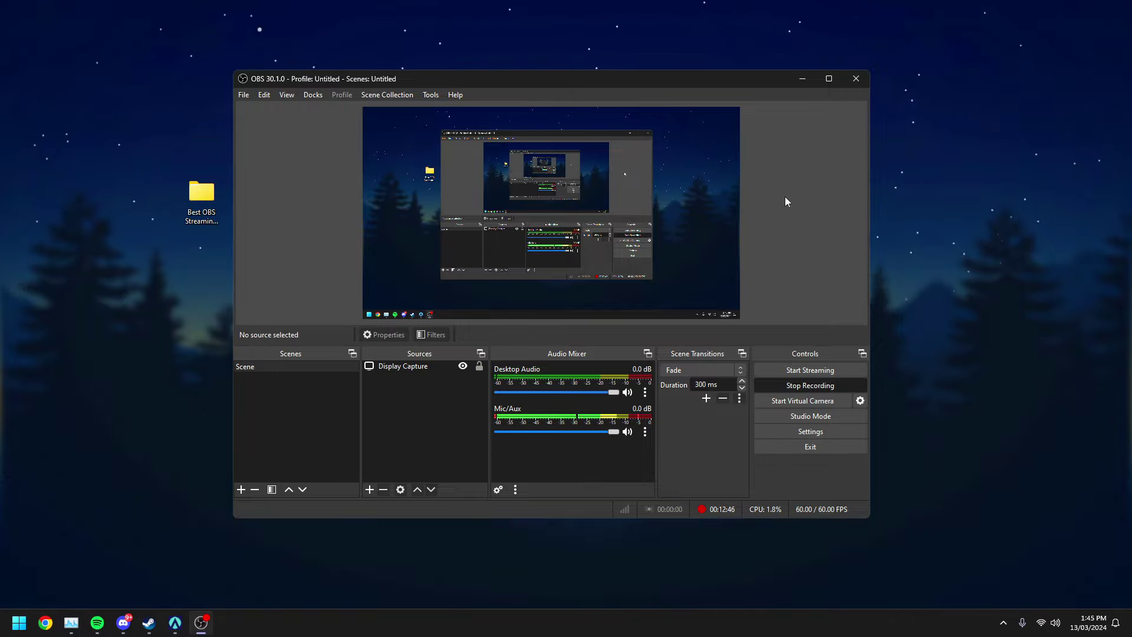
# Minimize OBS, move the Best OBS Streaming Settings folder to the desktop's upper-left corner, and refresh the desktop
pyautogui.click(801, 79)
pyautogui.moveTo(200, 219); pyautogui.dragTo(23, 35)
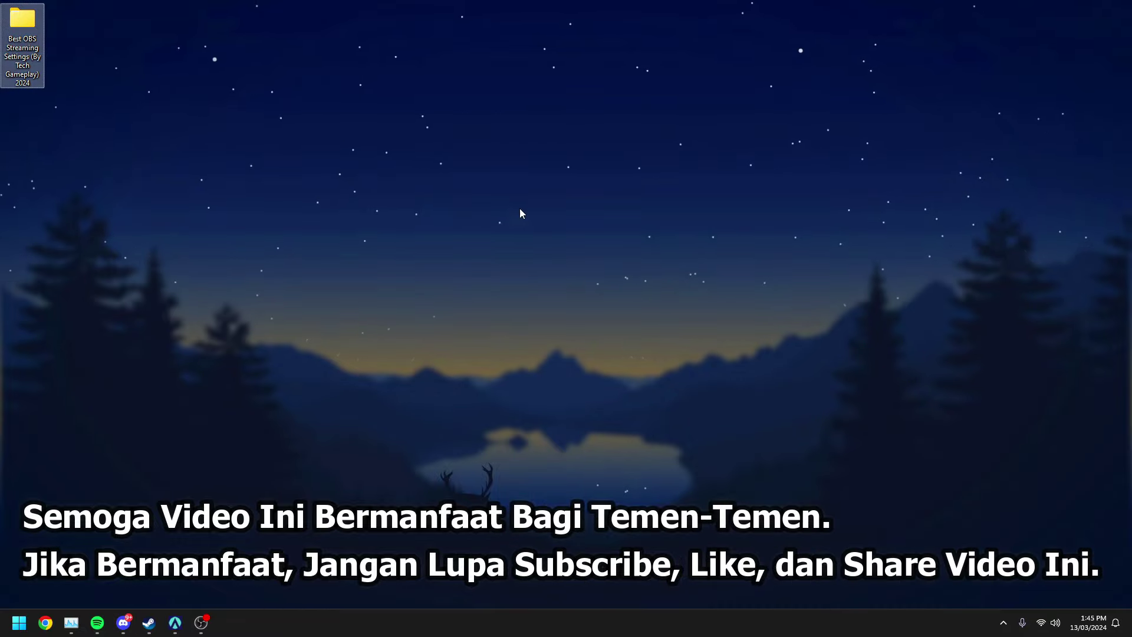
pyautogui.rightClick(597, 260)
pyautogui.click(635, 292)
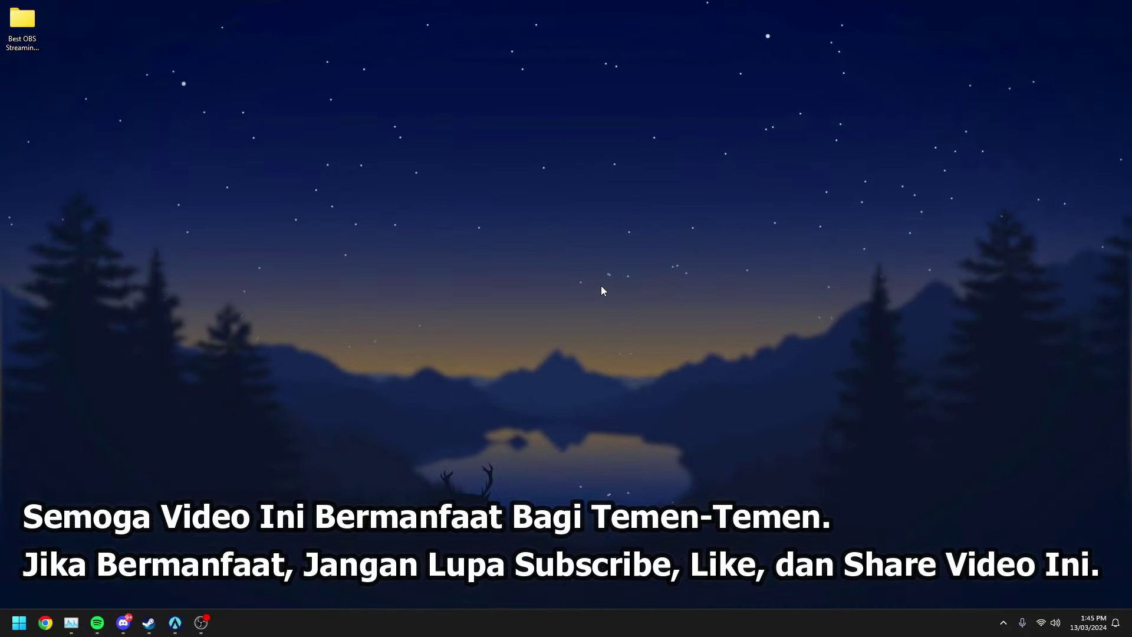